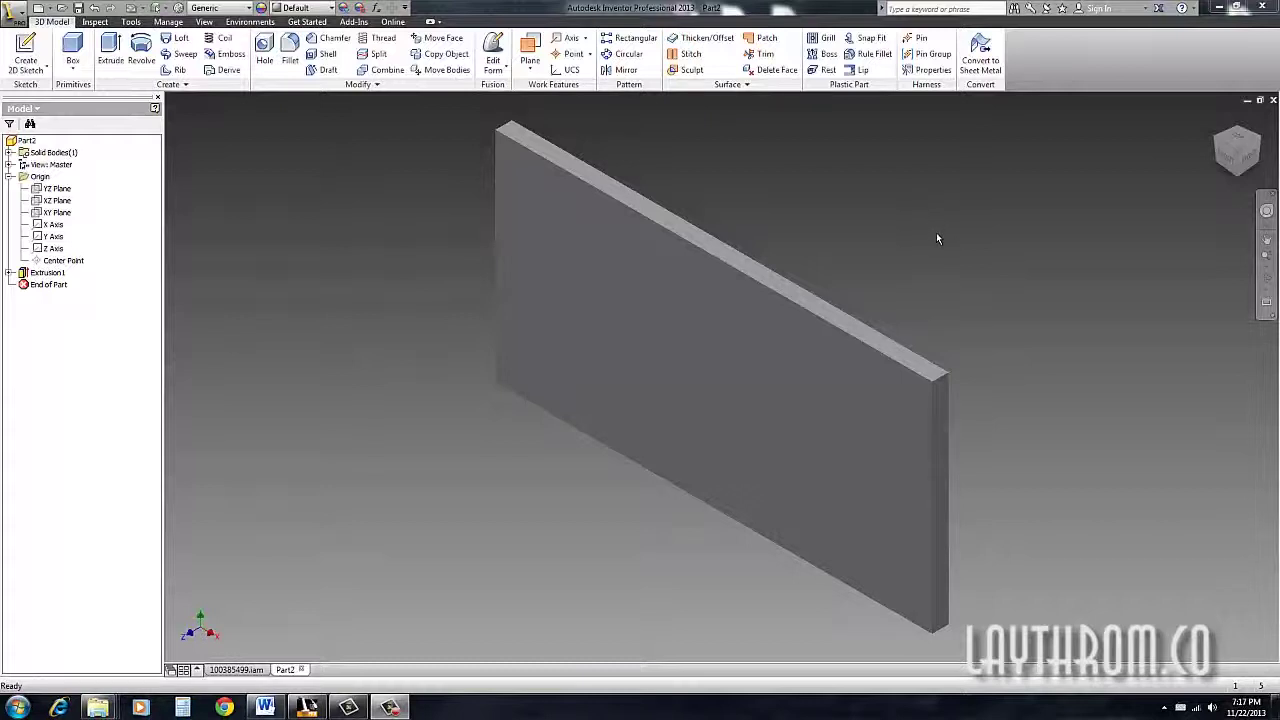
Start a sketch on the plate's front face and place a center point near its upper-left corner.
{"action": "middle_click_drag", "start_coordinate": [937, 238], "coordinate": [940, 231], "text": "shift"}
{"action": "left_click", "coordinate": [1236, 153]}
{"action": "scroll", "coordinate": [506, 344], "scroll_direction": "down", "scroll_amount": 3}
{"action": "scroll", "coordinate": [507, 347], "scroll_direction": "down", "scroll_amount": 3}
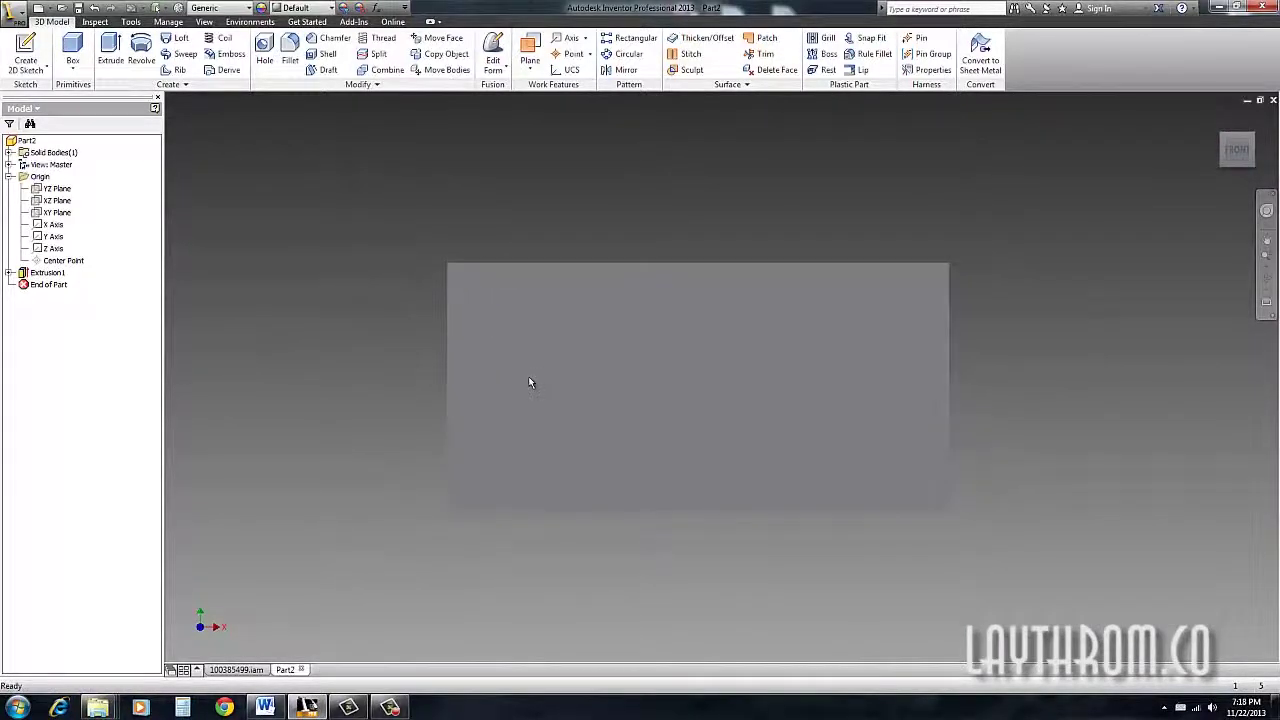
{"action": "scroll", "coordinate": [349, 371], "scroll_direction": "down", "scroll_amount": 4}
{"action": "scroll", "coordinate": [402, 375], "scroll_direction": "up", "scroll_amount": 3}
{"action": "middle_click_drag", "start_coordinate": [402, 375], "coordinate": [368, 364]}
{"action": "left_click", "coordinate": [26, 55]}
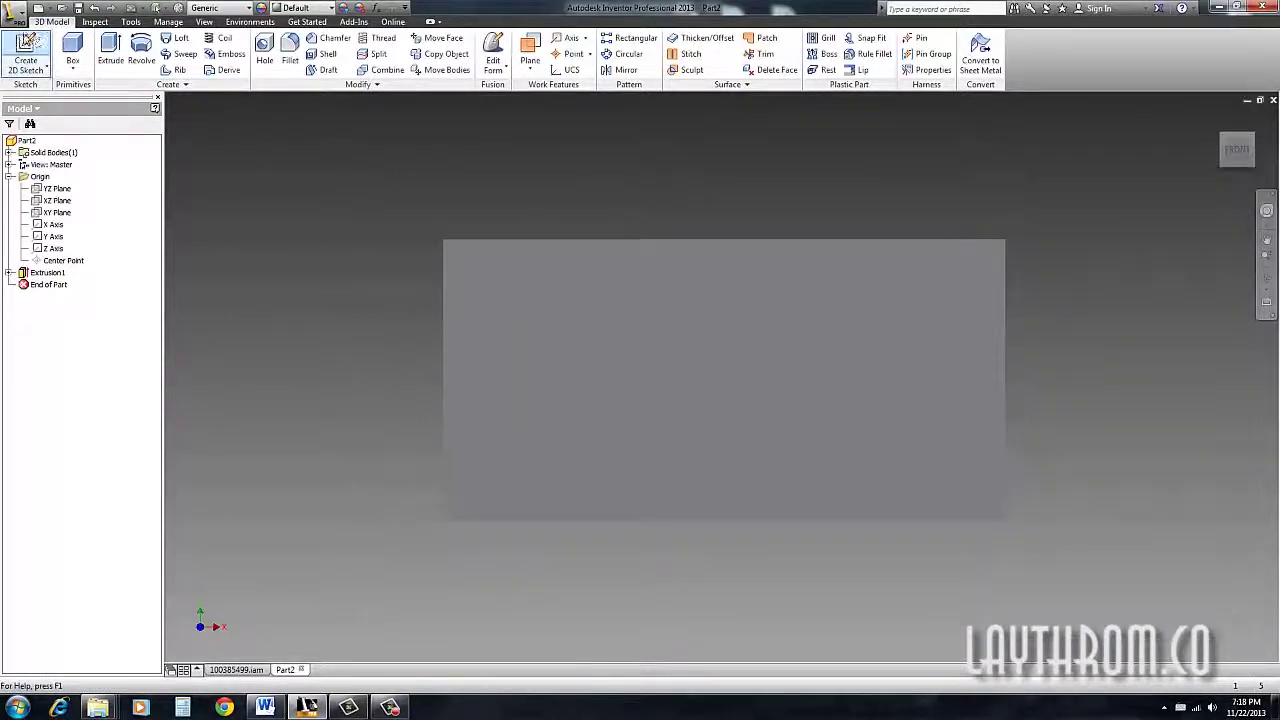
{"action": "left_click", "coordinate": [531, 300]}
{"action": "left_click", "coordinate": [200, 70]}
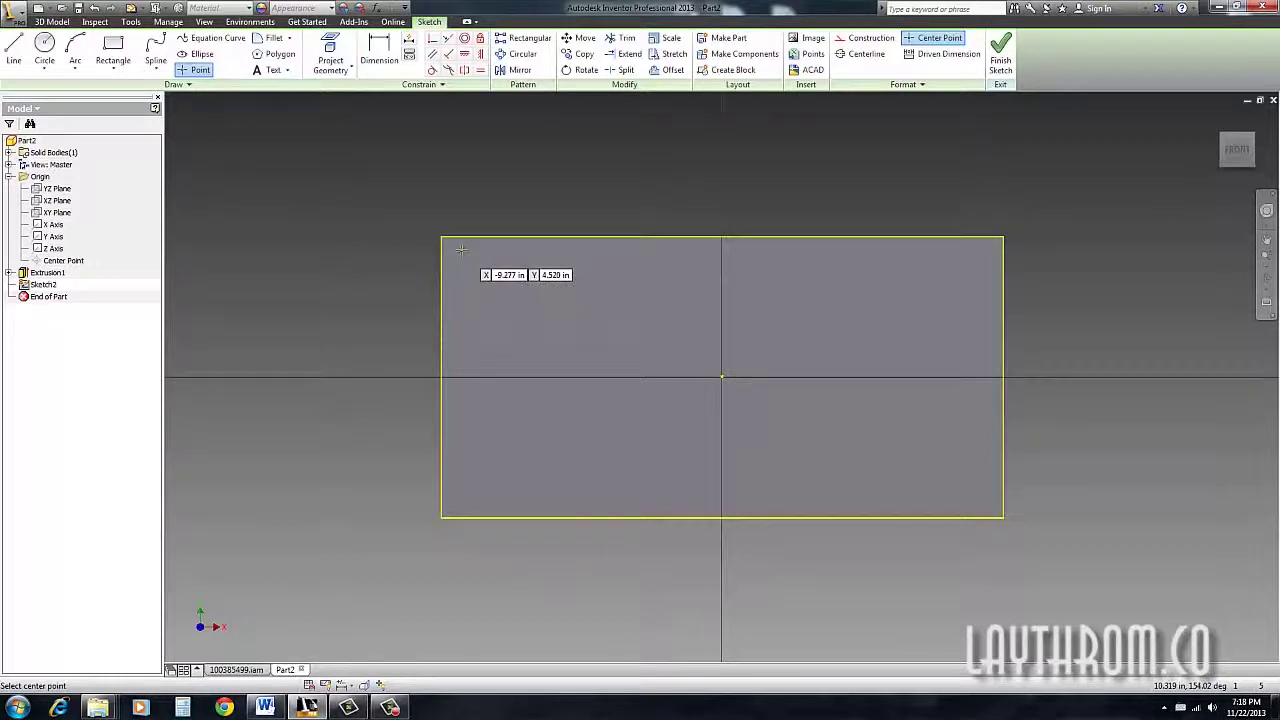
Dimension the point 0.5 in from the top edge and 1 in from the left edge, and finish the sketch.
{"action": "left_click", "coordinate": [398, 42]}
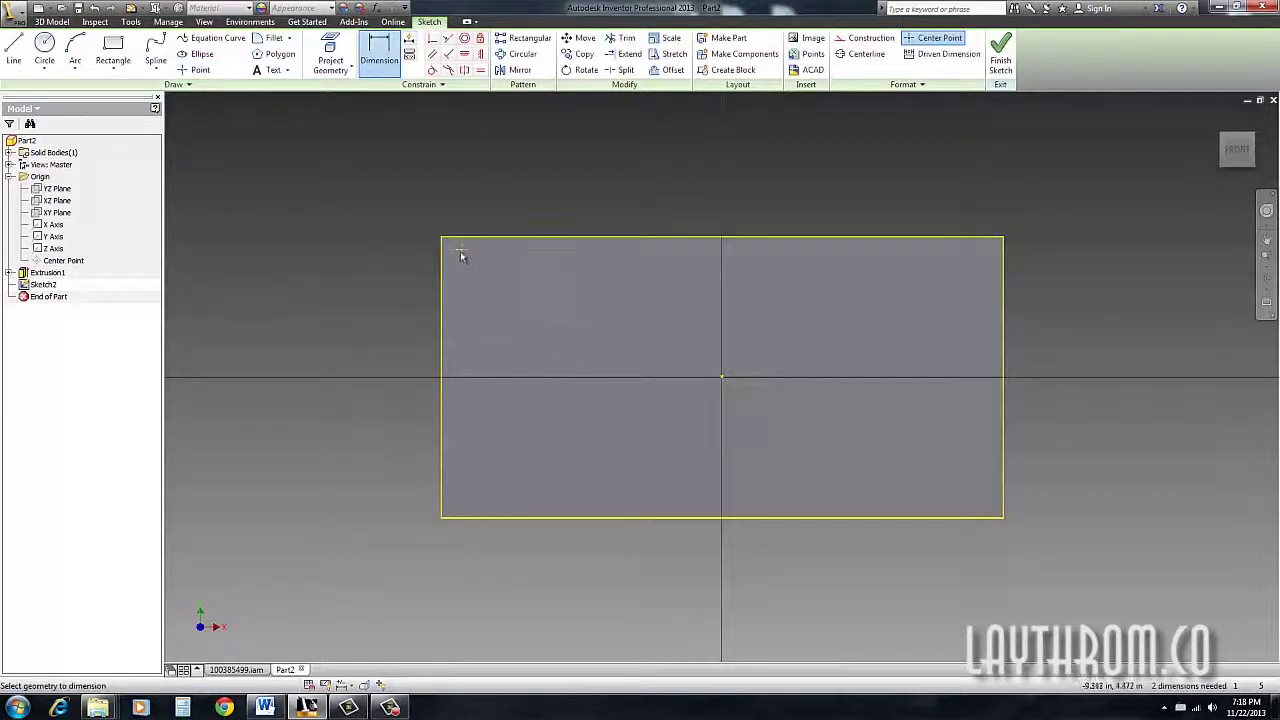
{"action": "left_click", "coordinate": [502, 241]}
{"action": "left_click", "coordinate": [420, 192]}
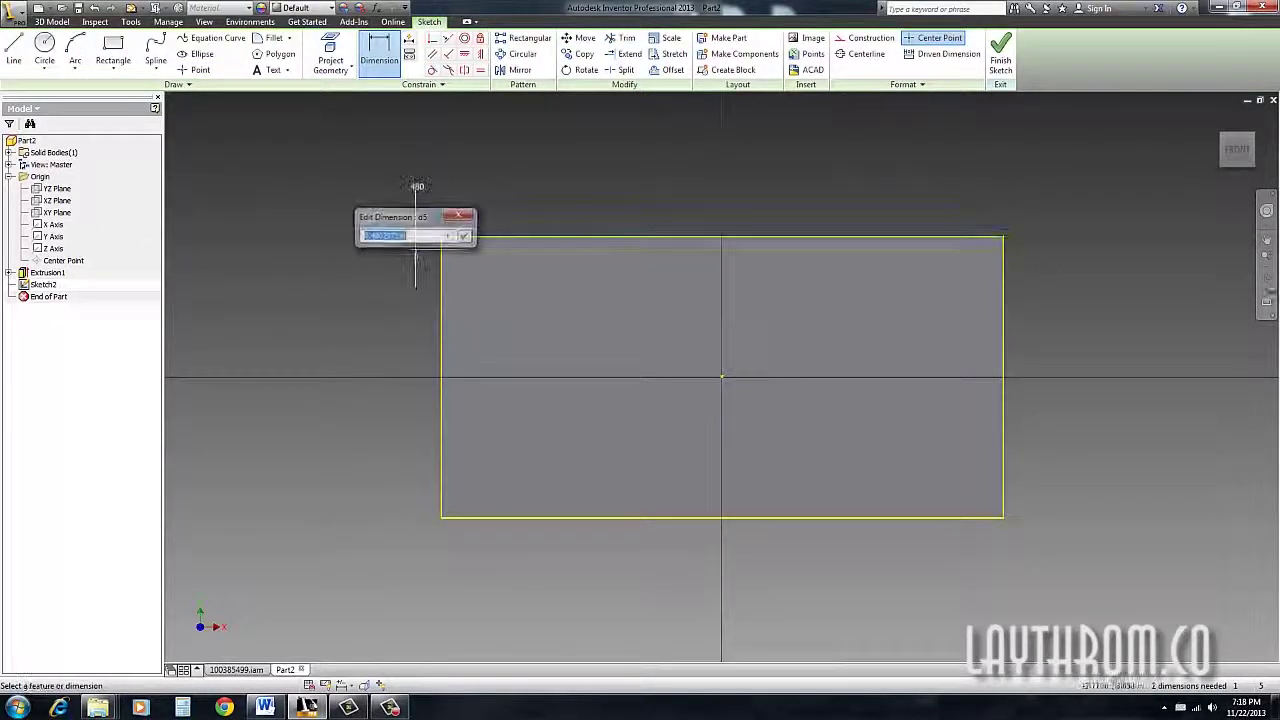
{"action": "type", "text": ".5"}
{"action": "key", "text": "Return"}
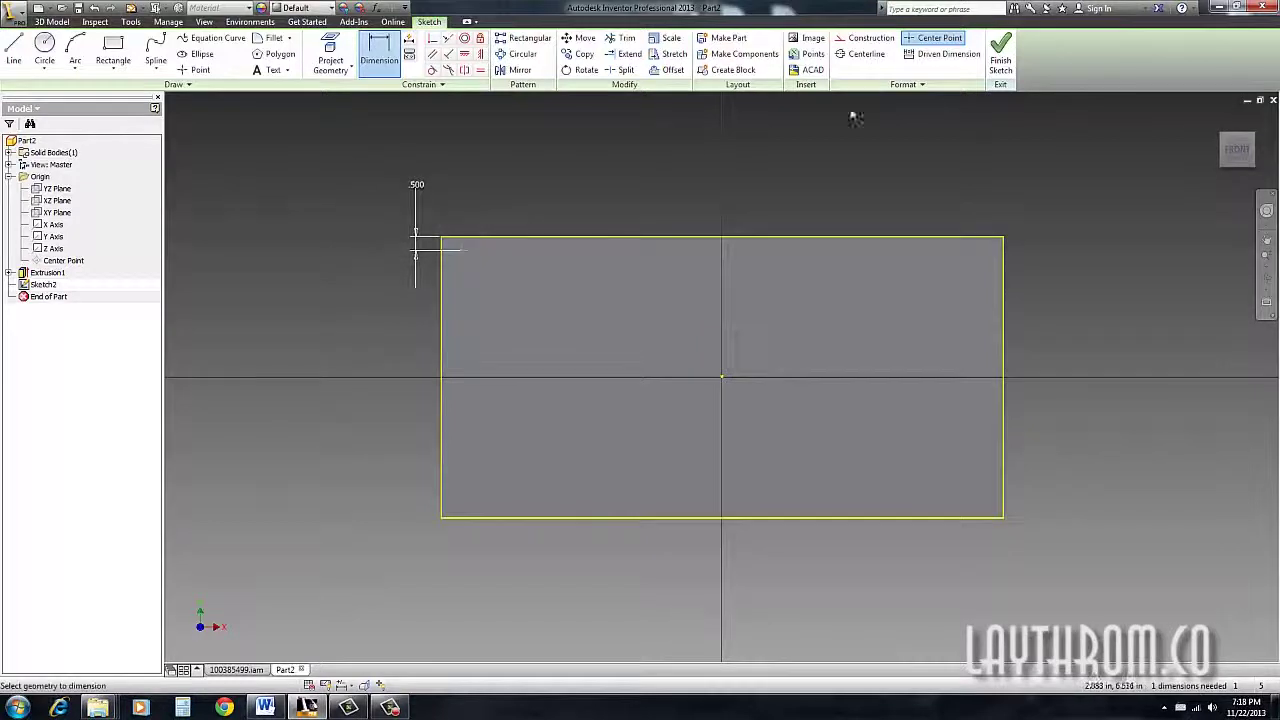
{"action": "left_click", "coordinate": [442, 266]}
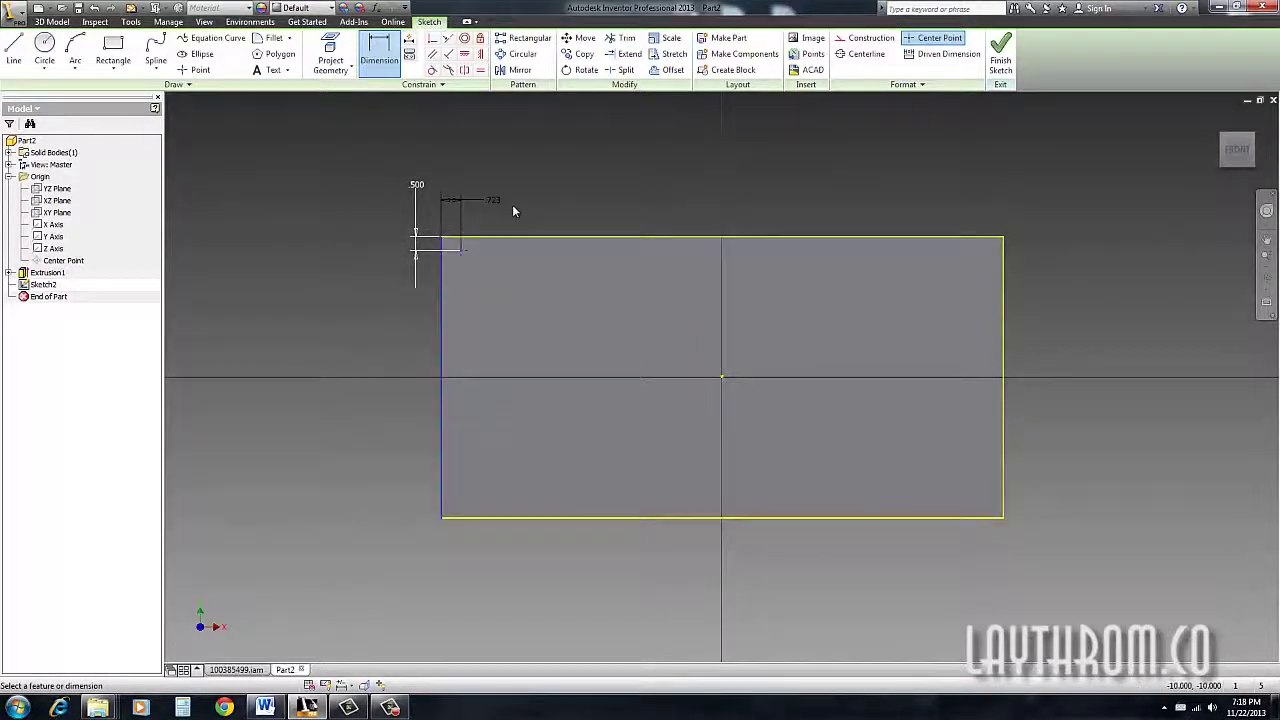
{"action": "left_click", "coordinate": [512, 204]}
{"action": "key", "text": "Return"}
{"action": "left_click", "coordinate": [1000, 55]}
Create a counterbored through-all clearance hole at the sketched point for a 1/4 hex head bolt with normal fit.
{"action": "left_click", "coordinate": [264, 55]}
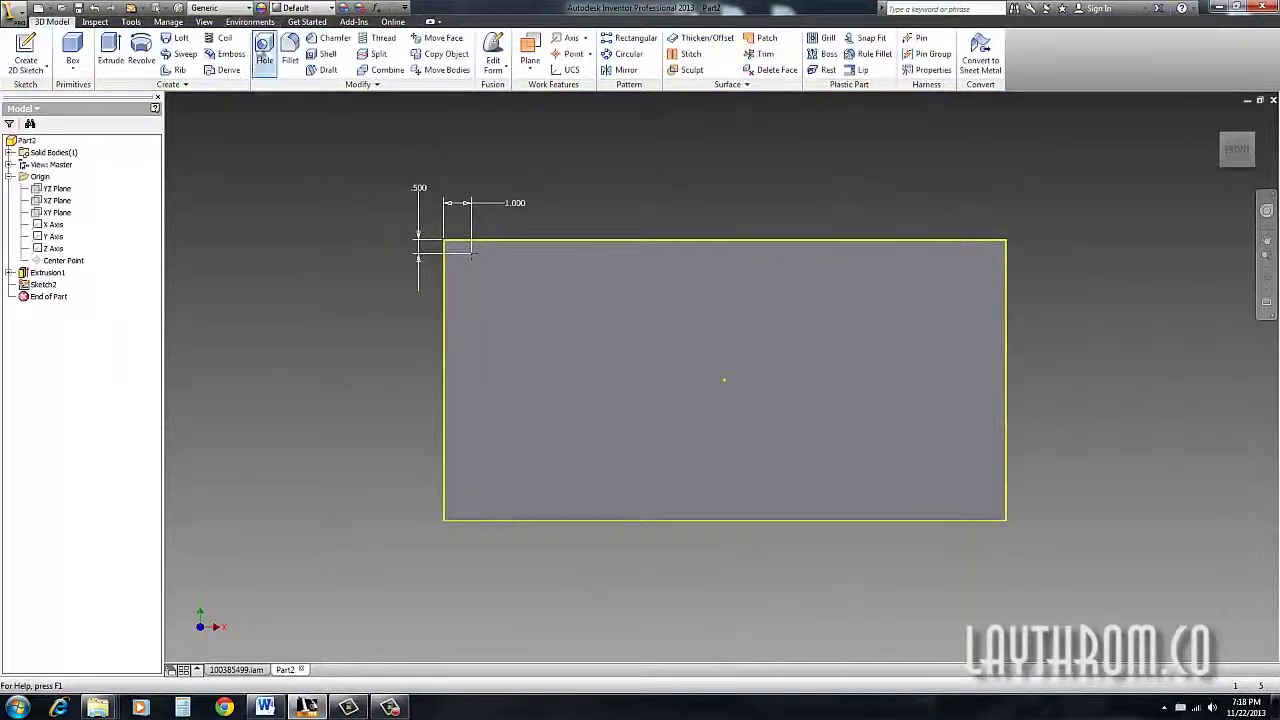
{"action": "middle_click_drag", "start_coordinate": [600, 360], "coordinate": [628, 390]}
{"action": "scroll", "coordinate": [630, 390], "scroll_direction": "up", "scroll_amount": 3}
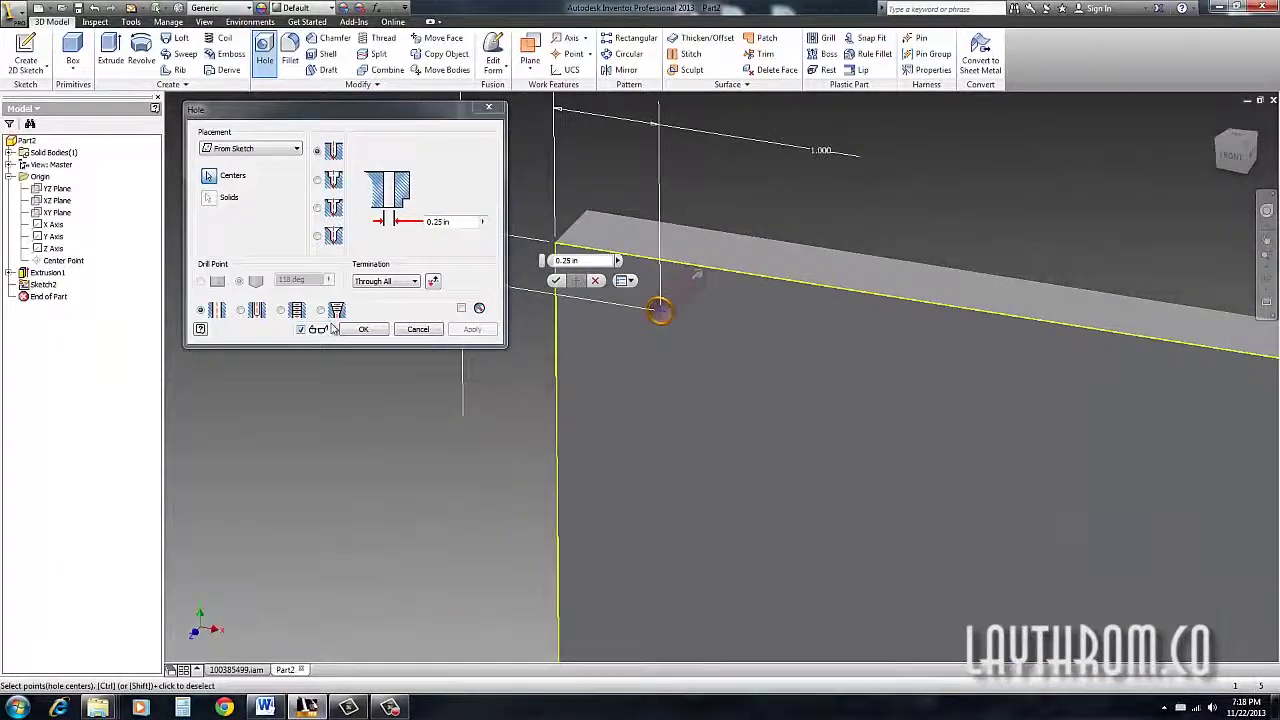
{"action": "left_click", "coordinate": [318, 180]}
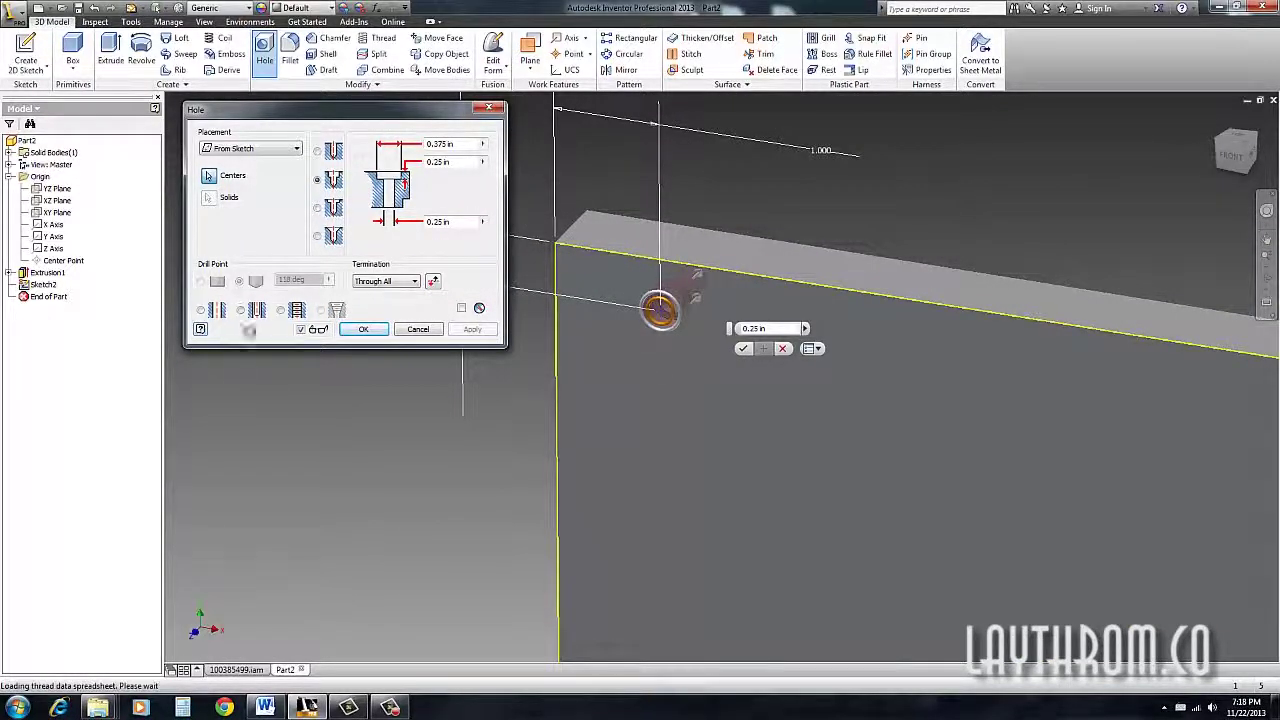
{"action": "left_click", "coordinate": [240, 310]}
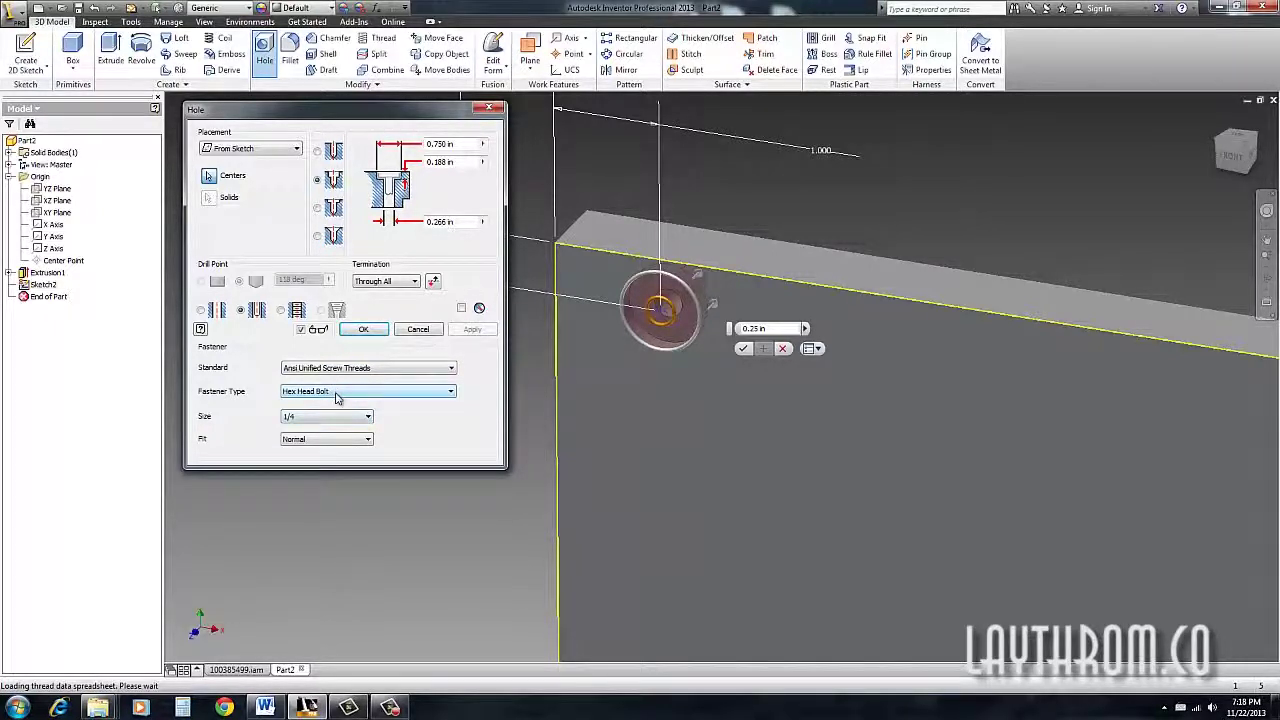
{"action": "left_click", "coordinate": [336, 397]}
{"action": "left_click", "coordinate": [336, 401]}
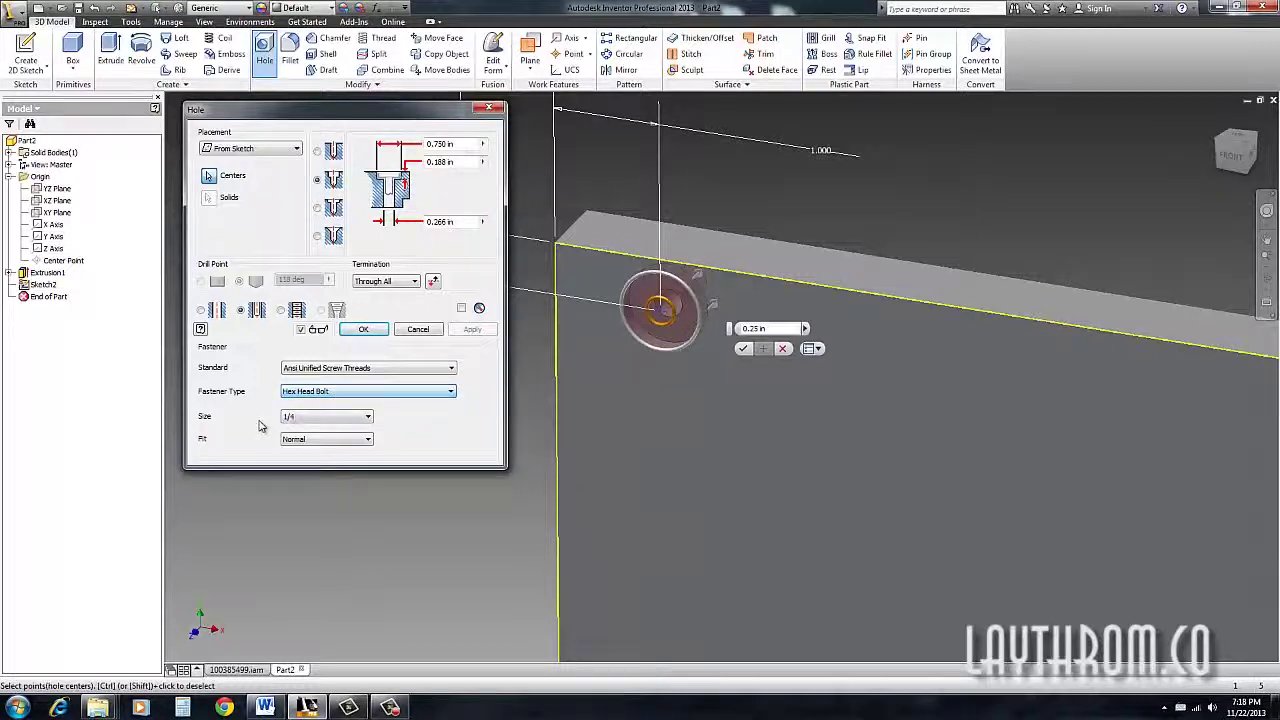
{"action": "left_click", "coordinate": [304, 418]}
{"action": "left_click", "coordinate": [387, 422]}
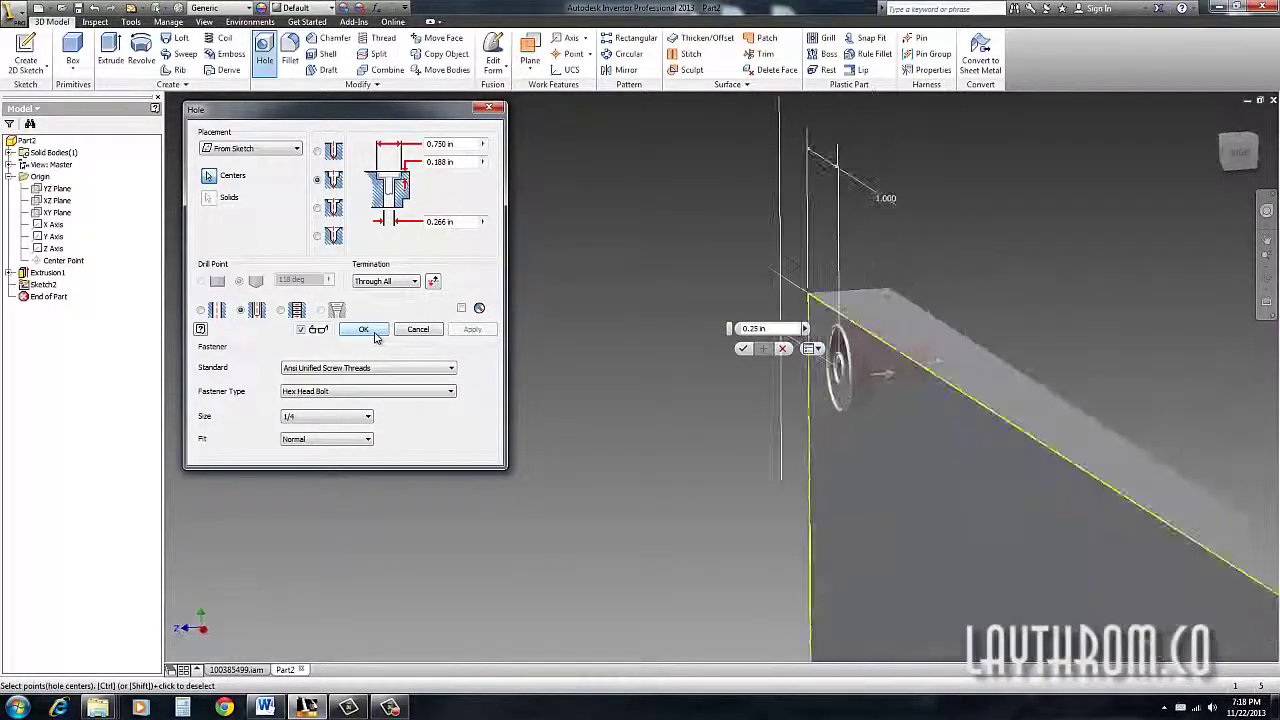
{"action": "left_click", "coordinate": [375, 335]}
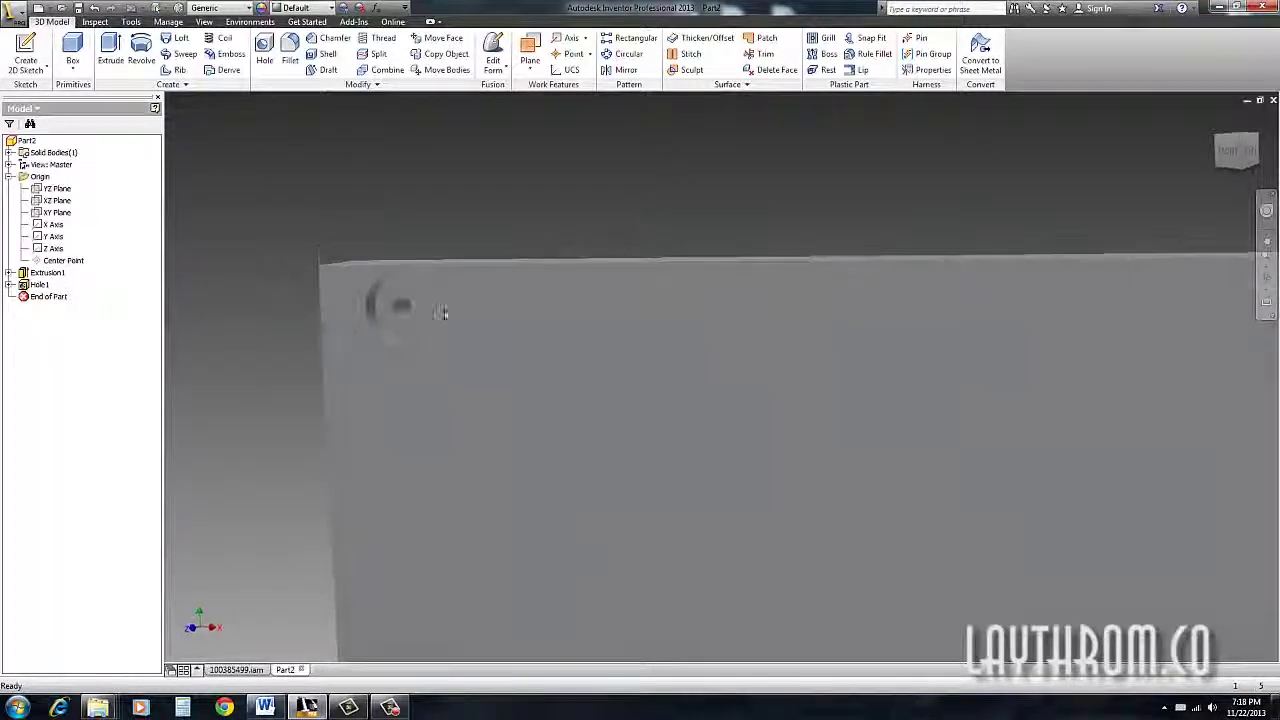
Start a rectangular pattern of the counterbored hole, using the plate's top front edge as the first direction.
{"action": "middle_click_drag", "start_coordinate": [440, 312], "coordinate": [657, 354], "text": "shift"}
{"action": "scroll", "coordinate": [755, 418], "scroll_direction": "up", "scroll_amount": 7}
{"action": "scroll", "coordinate": [764, 425], "scroll_direction": "down", "scroll_amount": 4}
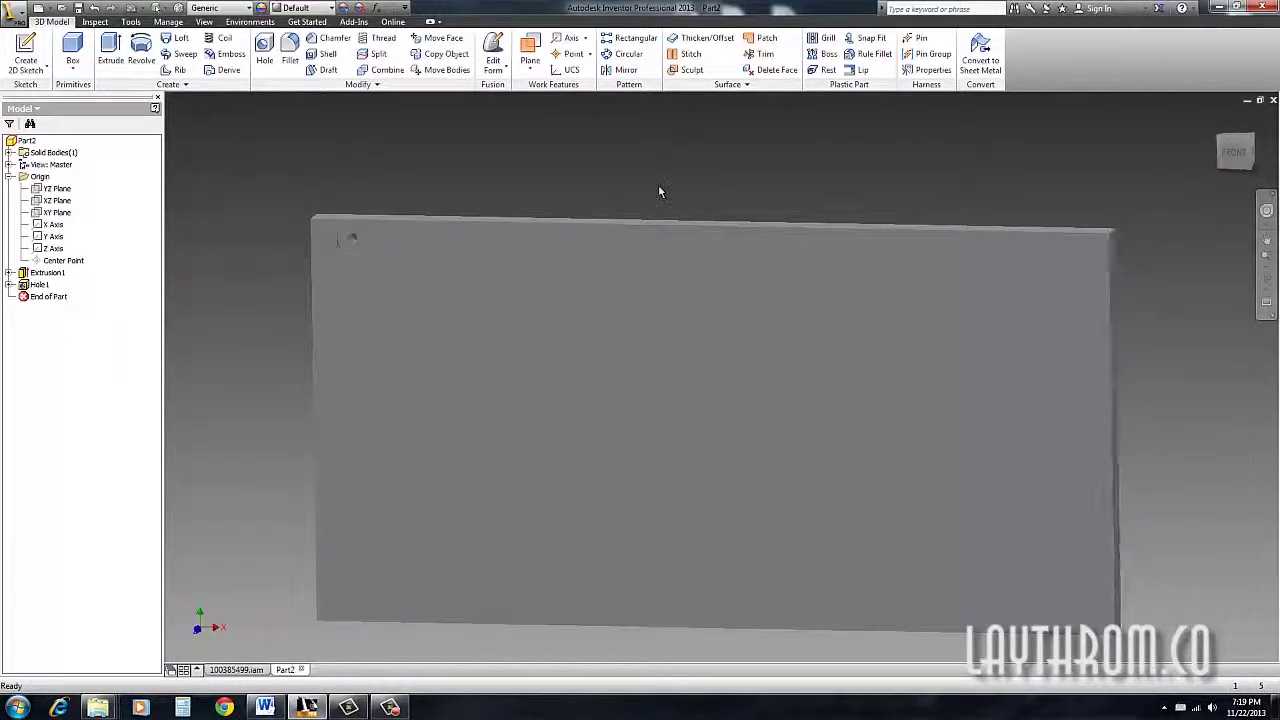
{"action": "left_click", "coordinate": [620, 40]}
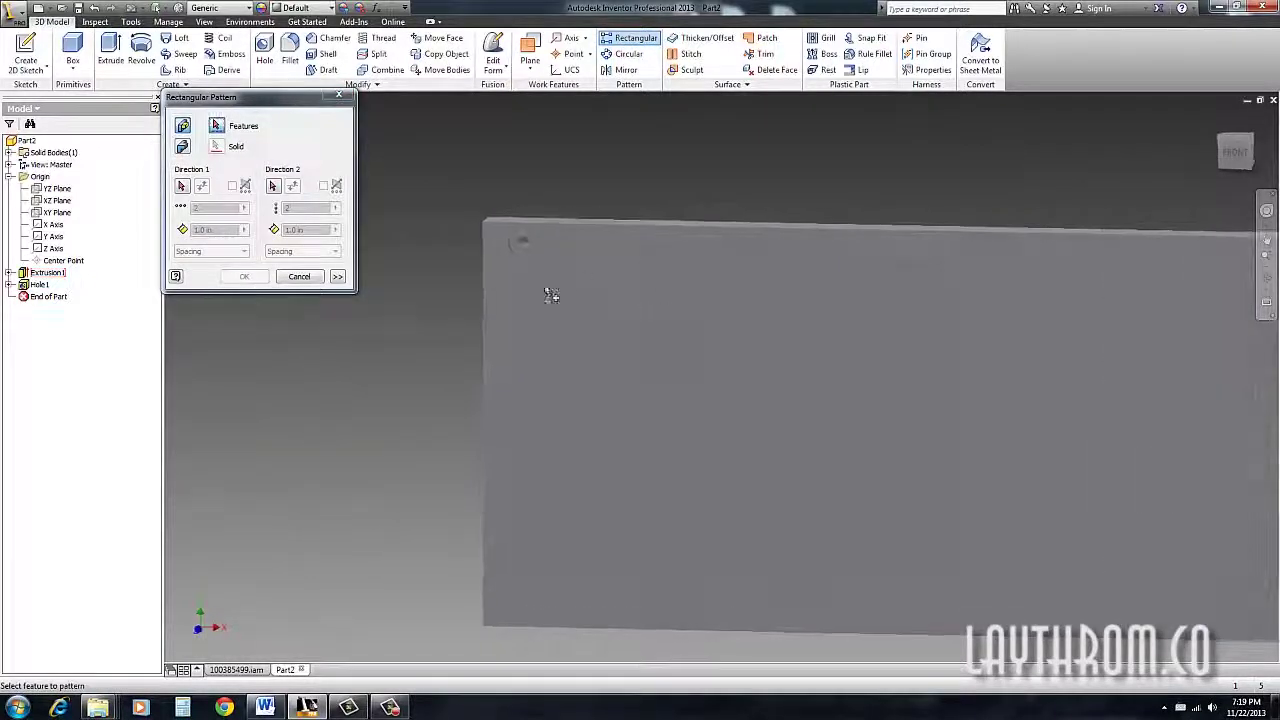
{"action": "left_click", "coordinate": [520, 242]}
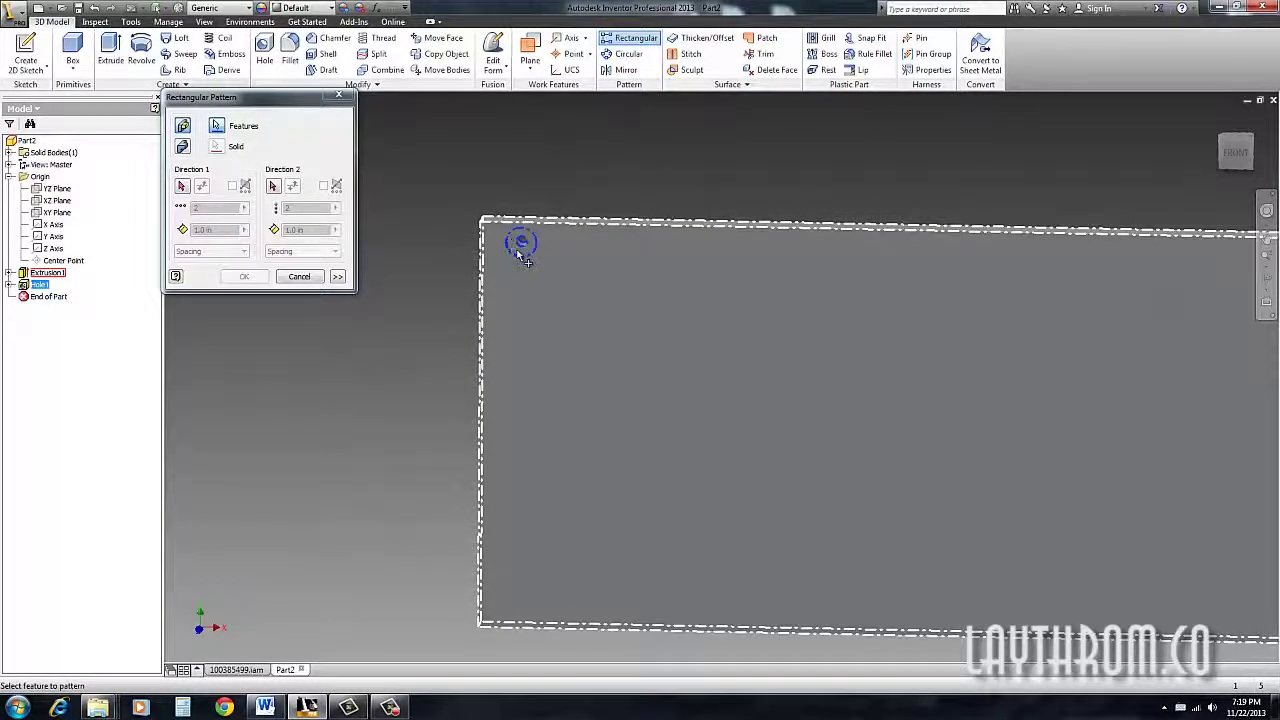
{"action": "middle_click_drag", "start_coordinate": [518, 256], "coordinate": [500, 245], "text": "shift"}
{"action": "scroll", "coordinate": [490, 235], "scroll_direction": "down", "scroll_amount": 3}
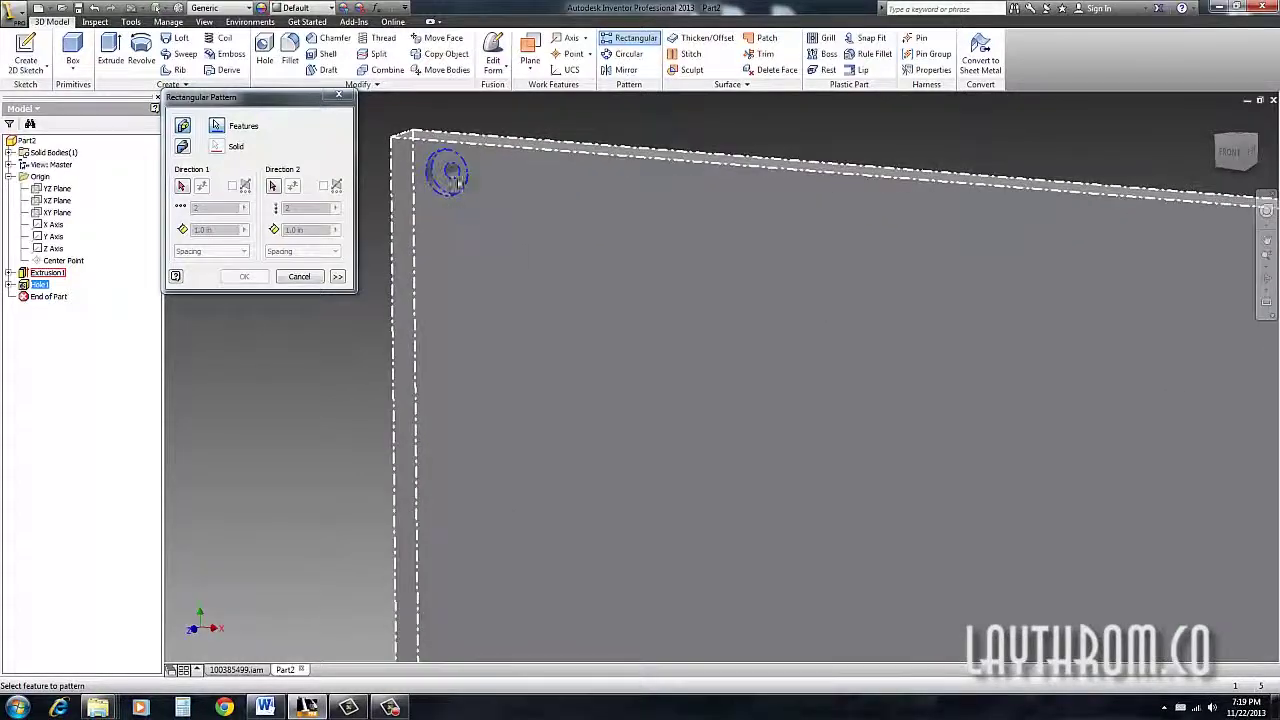
{"action": "scroll", "coordinate": [455, 182], "scroll_direction": "up", "scroll_amount": 1}
{"action": "scroll", "coordinate": [455, 180], "scroll_direction": "down", "scroll_amount": 2}
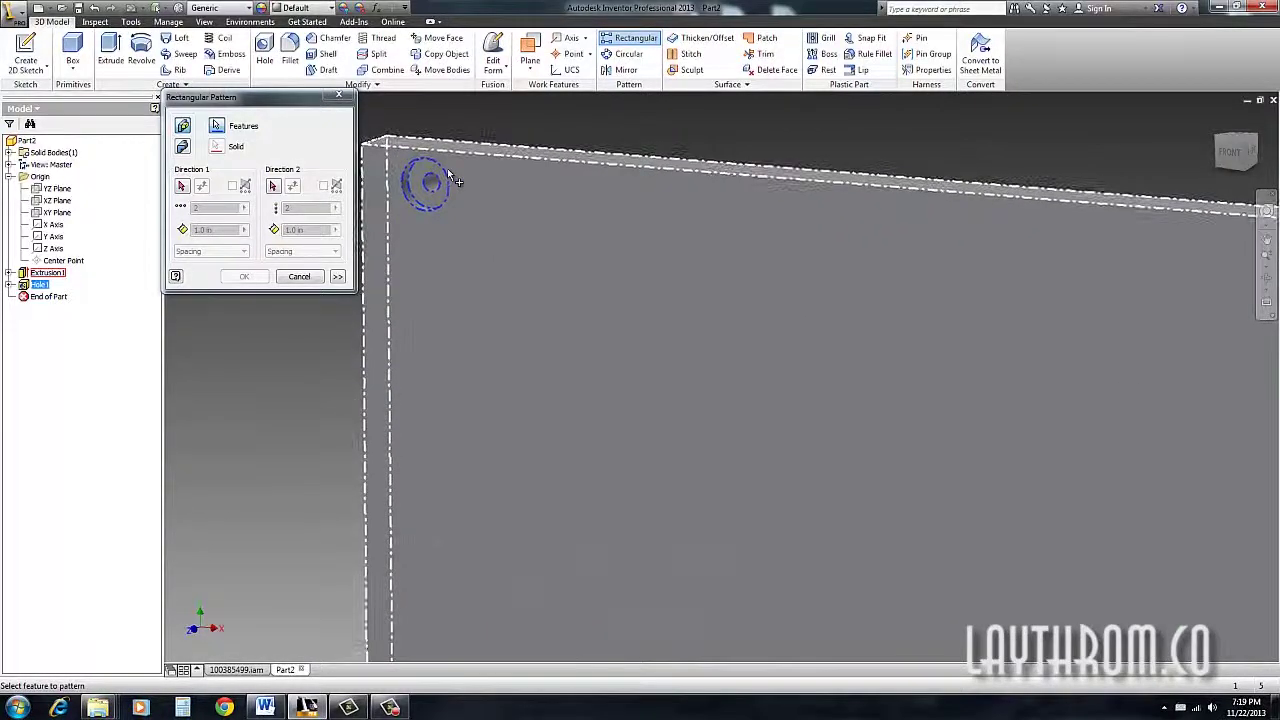
{"action": "left_click", "coordinate": [182, 186]}
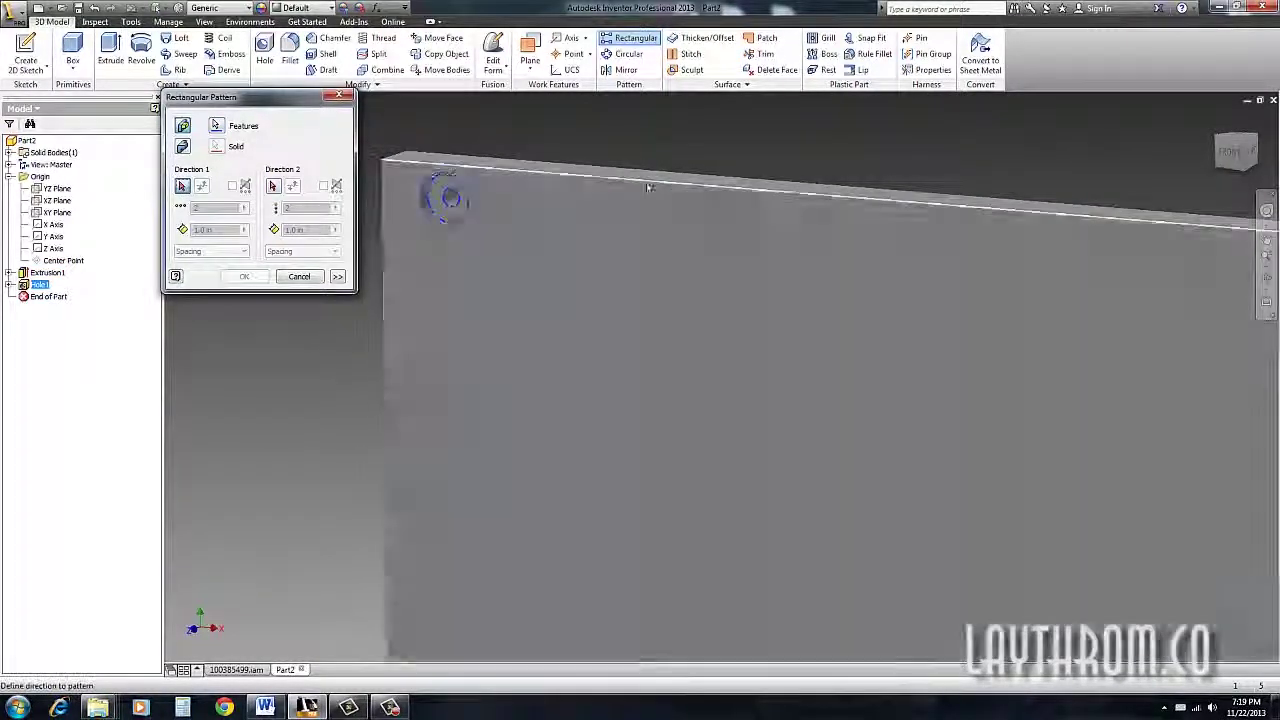
{"action": "middle_click_drag", "start_coordinate": [646, 189], "coordinate": [647, 276], "text": "shift"}
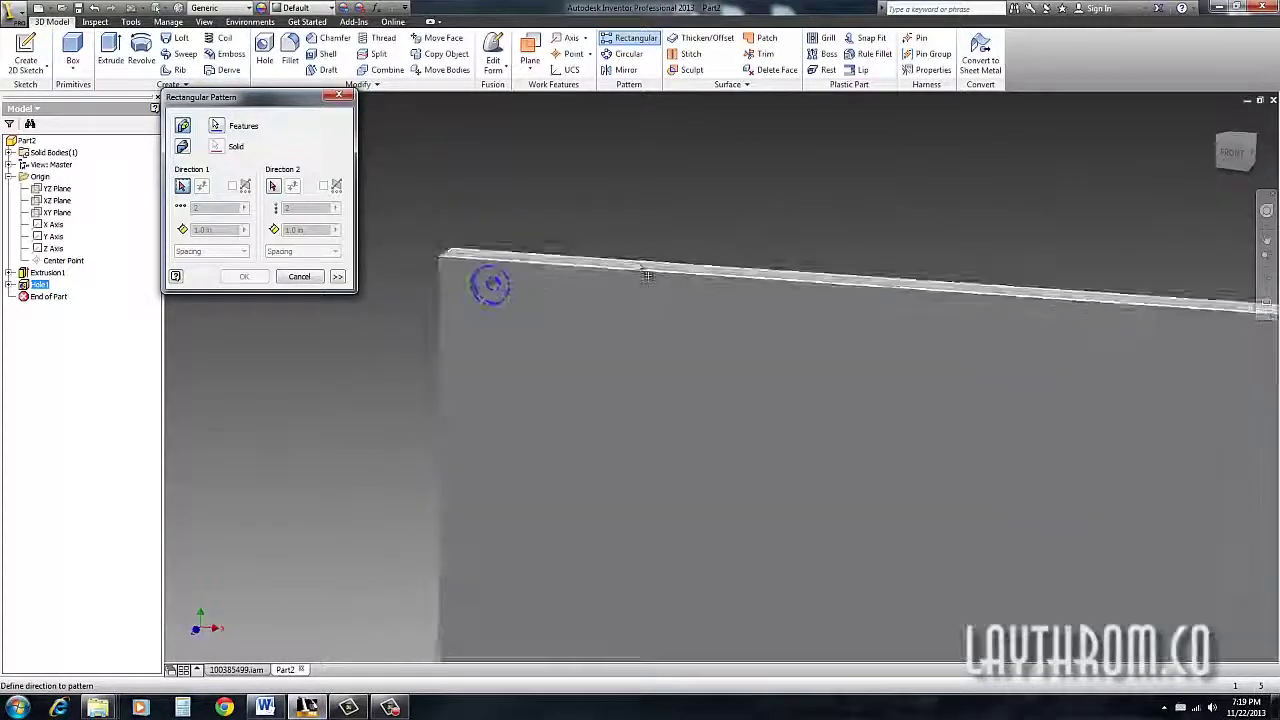
{"action": "left_click", "coordinate": [636, 272]}
Set the pattern's first direction to 5 holes spaced 4.5 in apart along the top edge.
{"action": "middle_click_drag", "start_coordinate": [820, 308], "coordinate": [641, 293]}
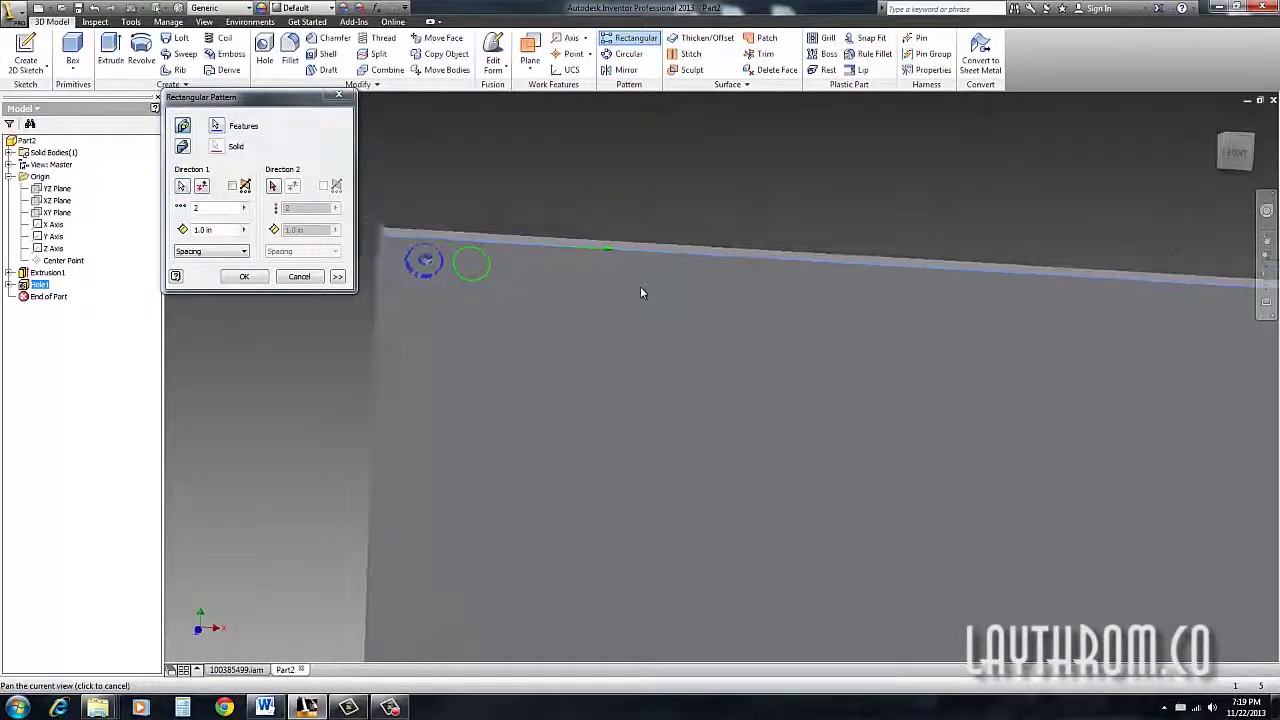
{"action": "scroll", "coordinate": [641, 290], "scroll_direction": "up", "scroll_amount": 2}
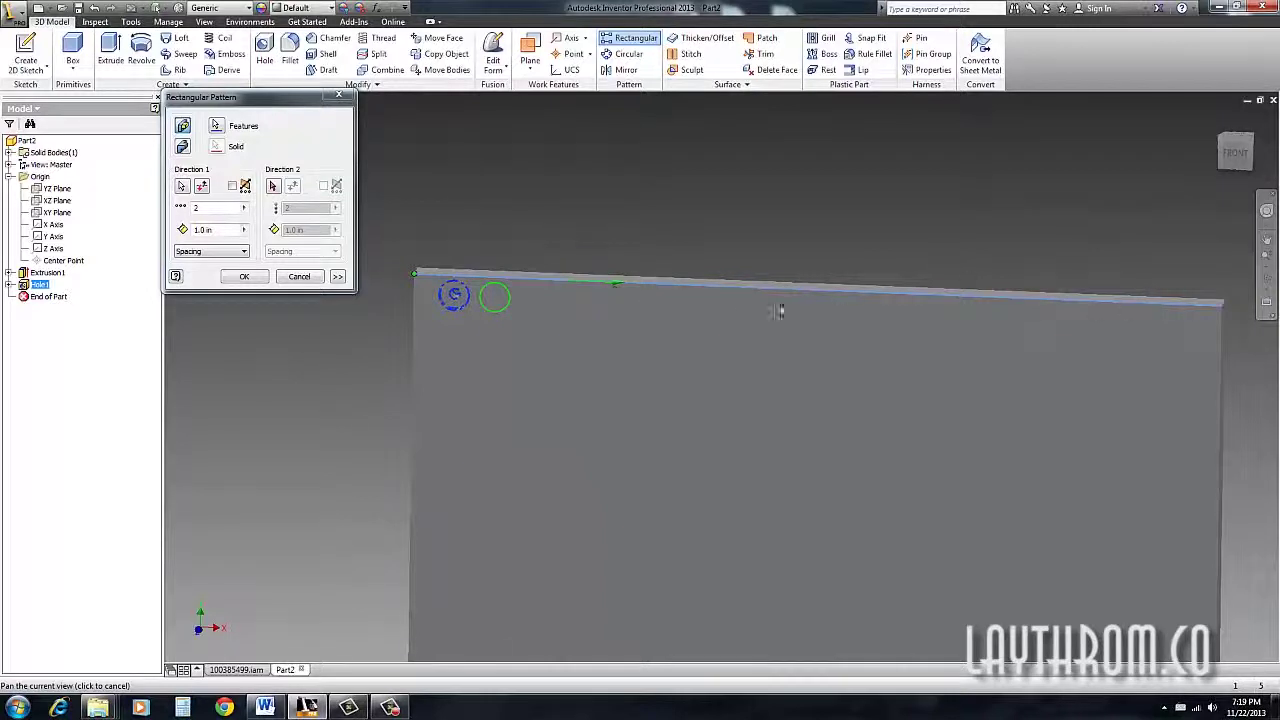
{"action": "middle_click_drag", "start_coordinate": [641, 311], "coordinate": [551, 307], "text": "shift"}
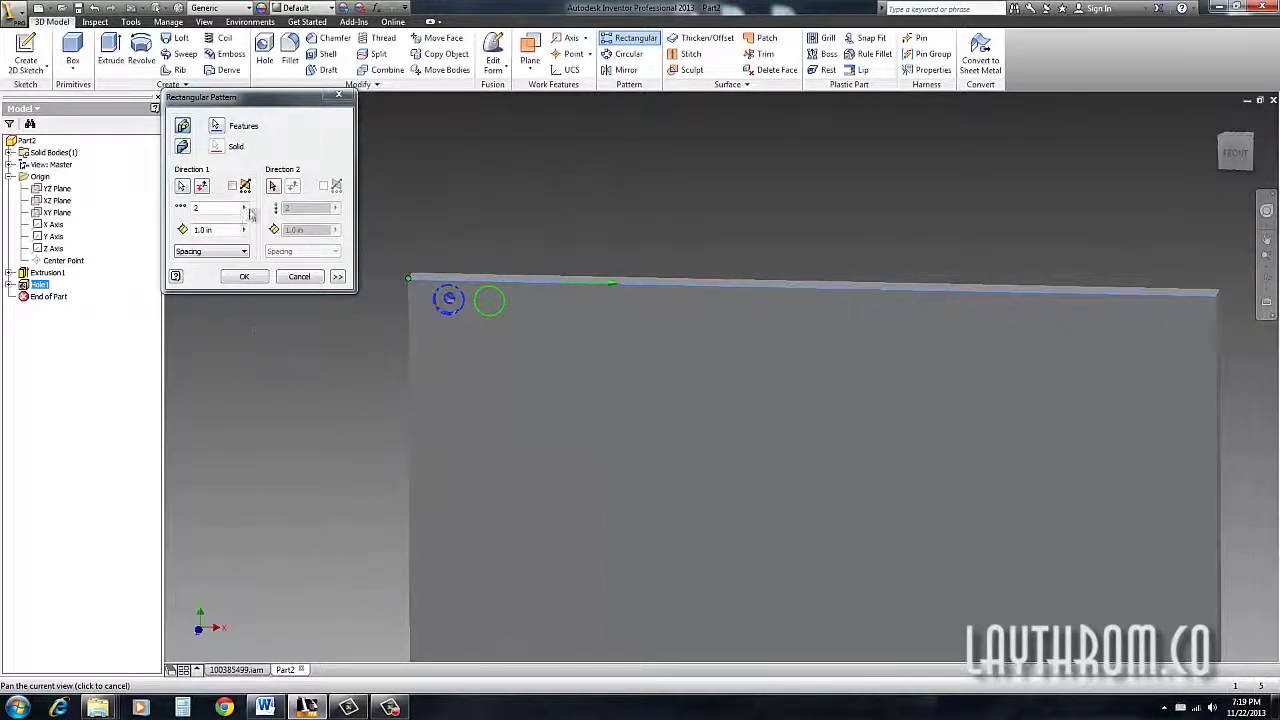
{"action": "left_click", "coordinate": [202, 188]}
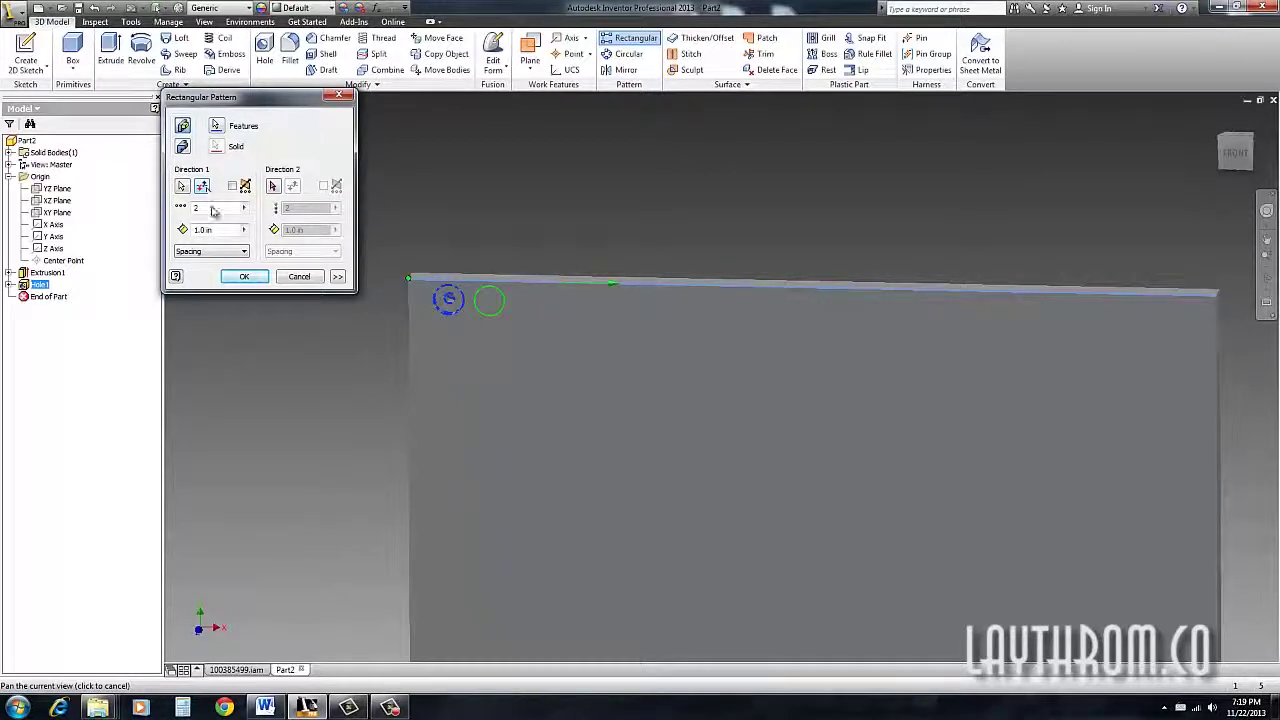
{"action": "double_click", "coordinate": [217, 208]}
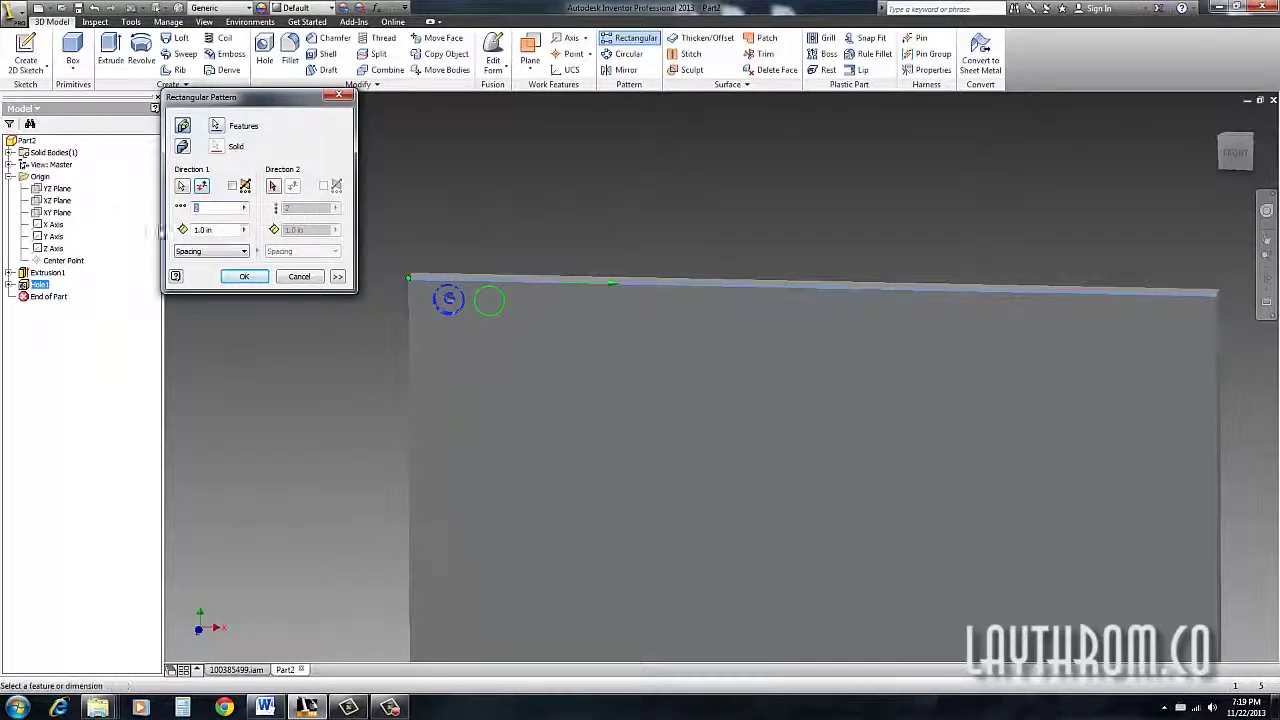
{"action": "type", "text": "5"}
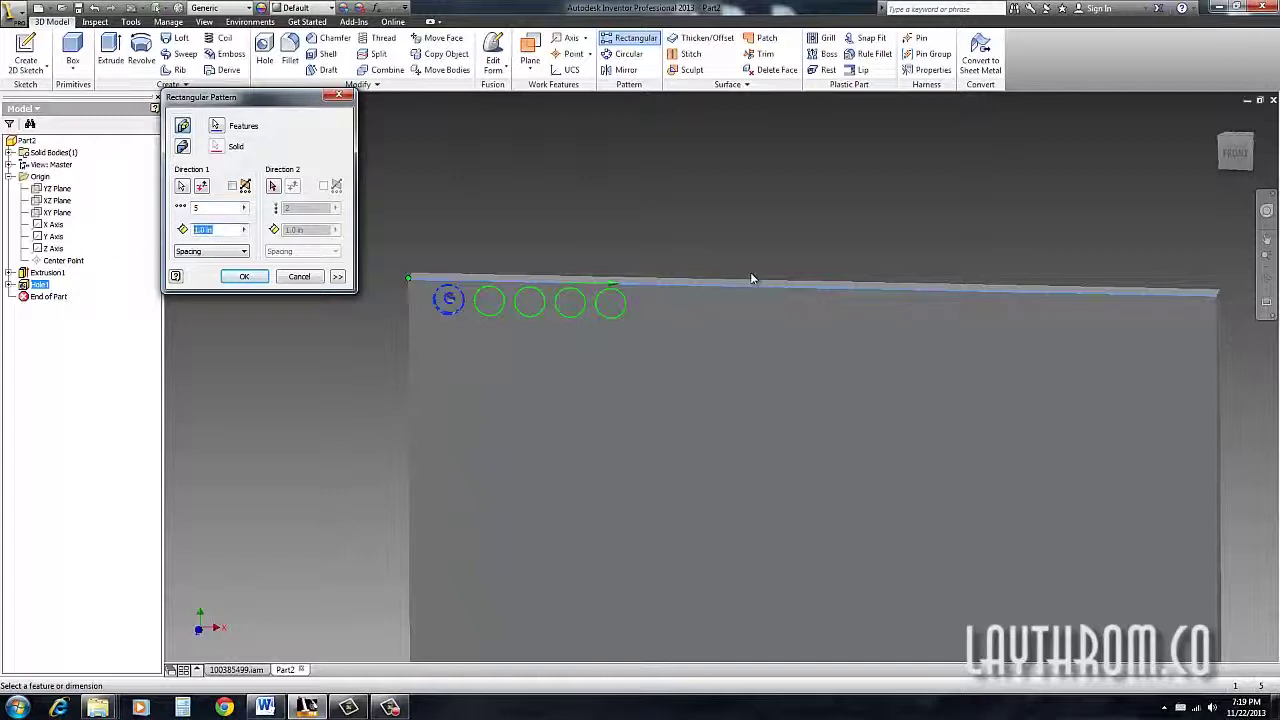
{"action": "type", "text": "2.5"}
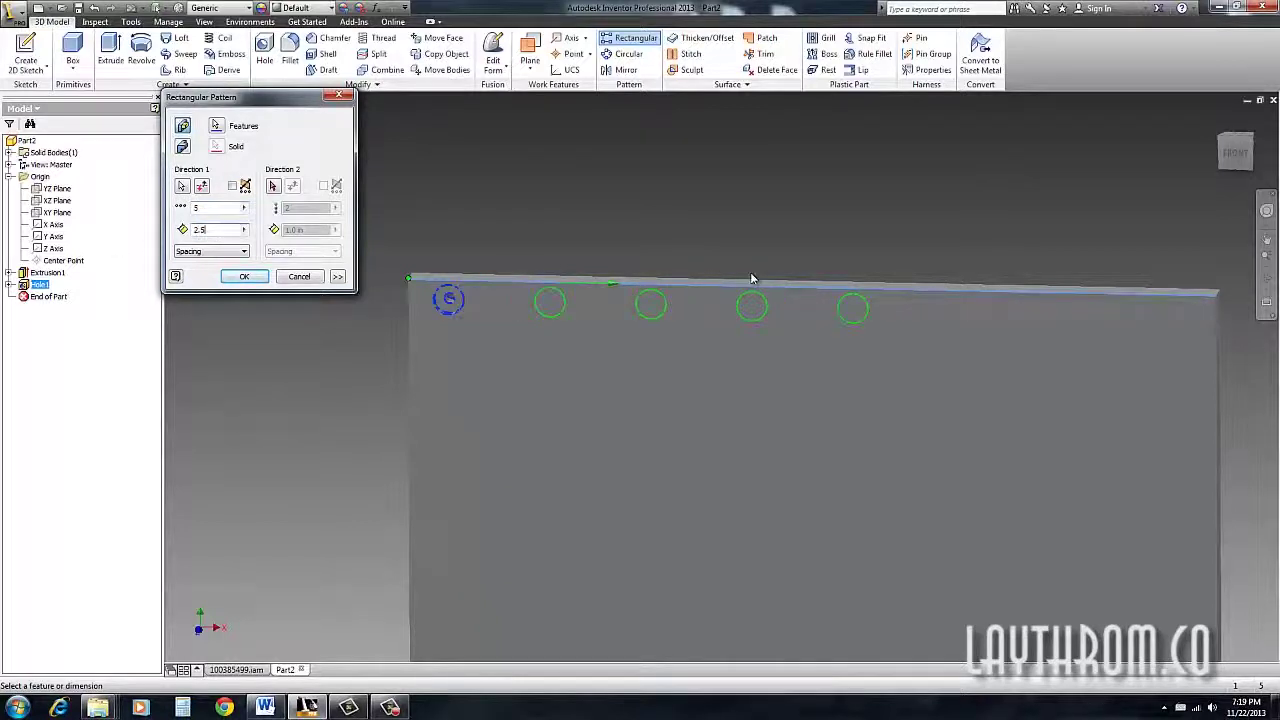
{"action": "key", "text": "BackSpace"}
{"action": "key", "text": "BackSpace"}
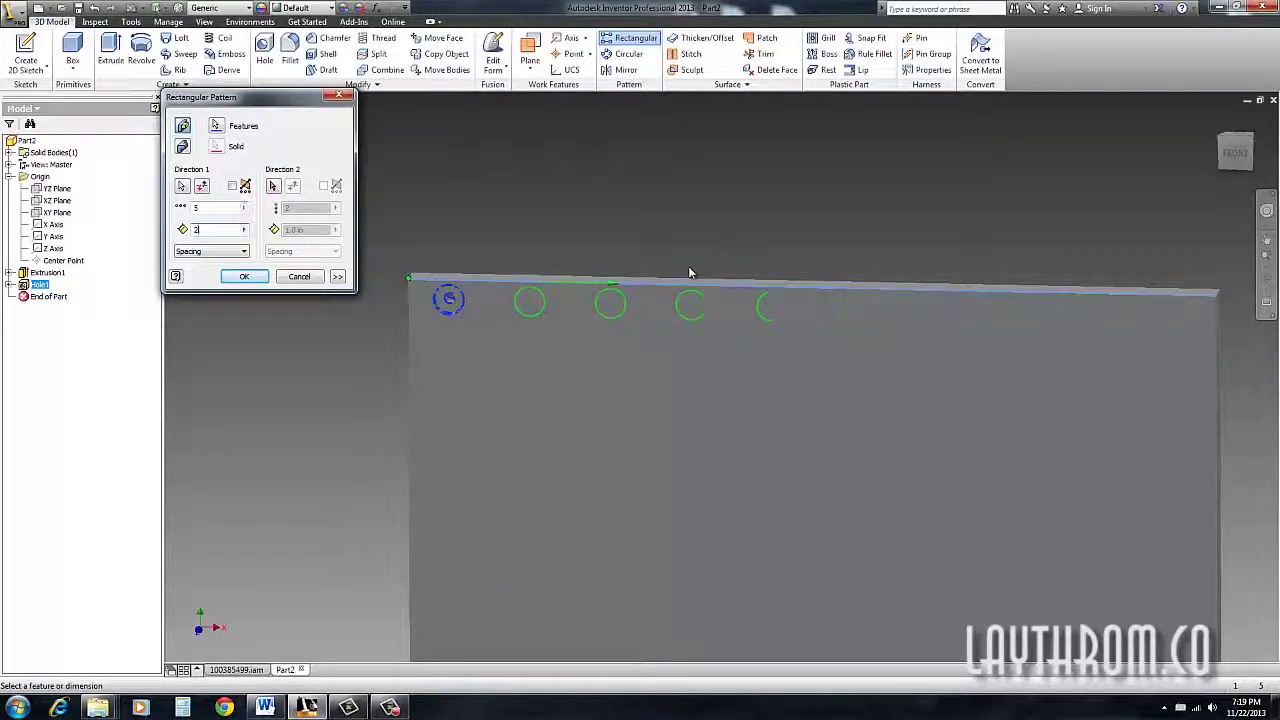
{"action": "key", "text": "BackSpace"}
{"action": "type", "text": "4.5"}
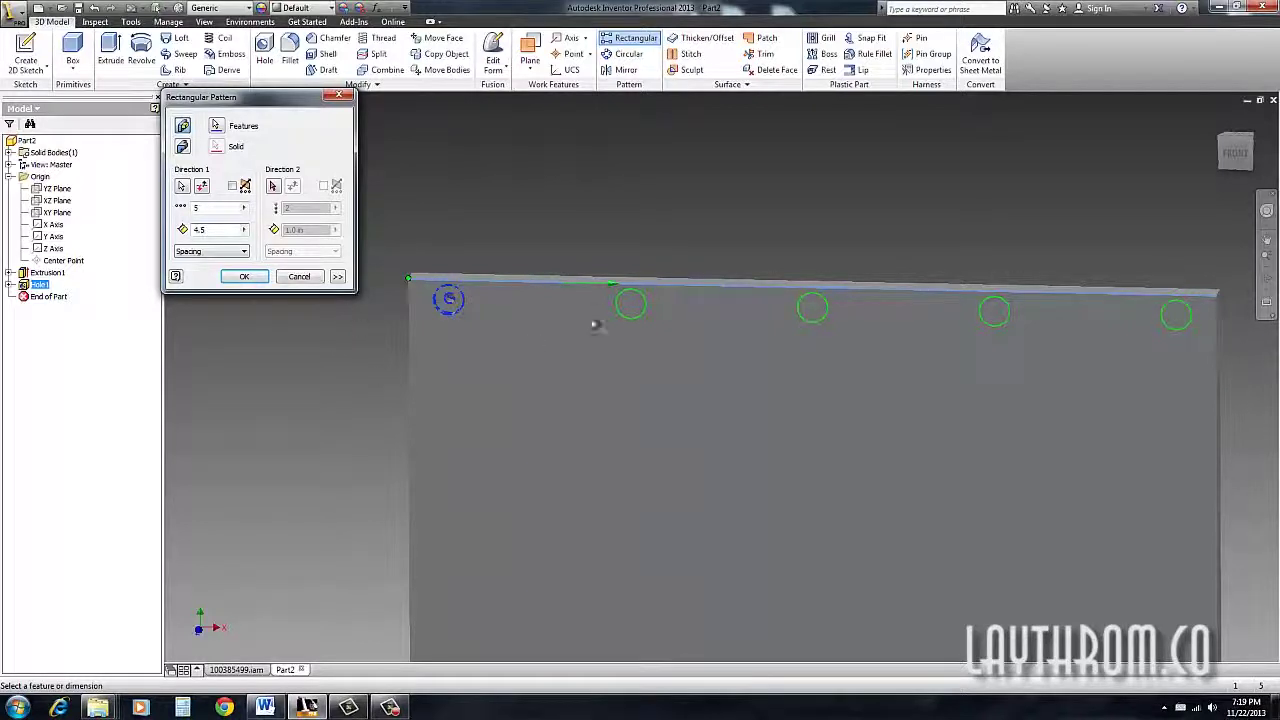
Define the second direction down the plate's left edge with 2 rows of holes spaced 9 in apart.
{"action": "scroll", "coordinate": [1160, 330], "scroll_direction": "down", "scroll_amount": 3}
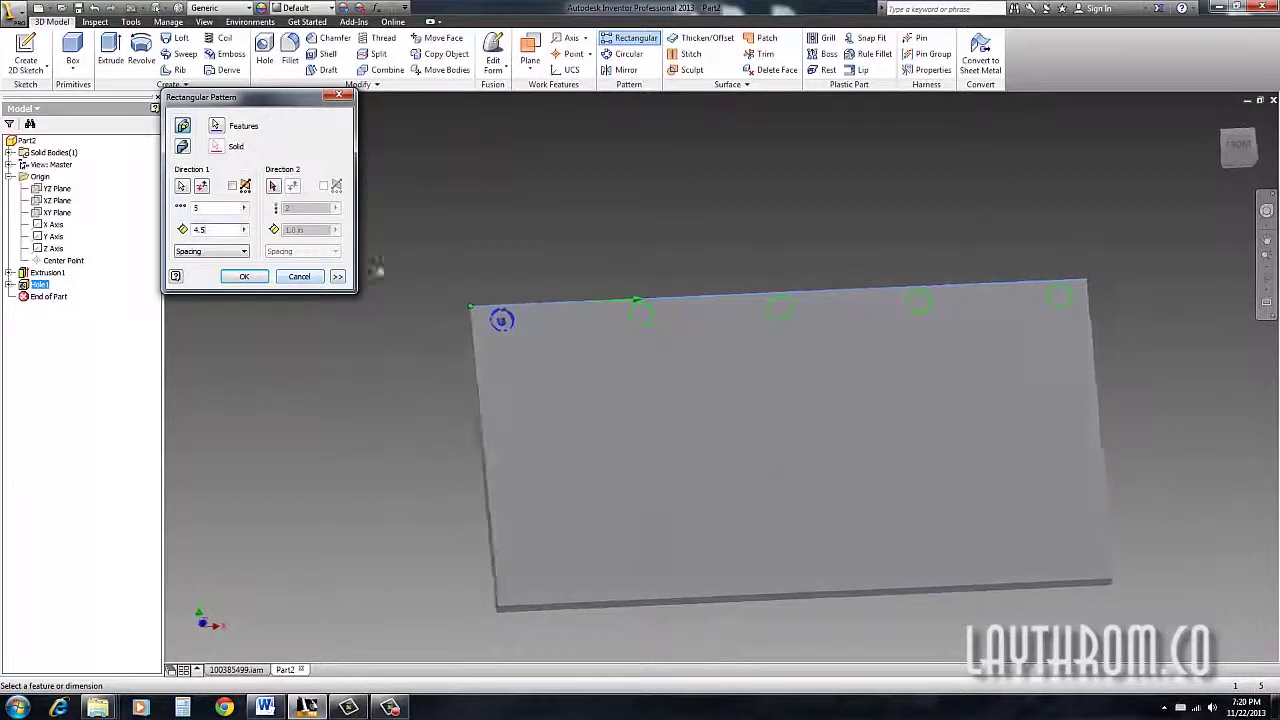
{"action": "middle_click_drag", "start_coordinate": [375, 268], "coordinate": [330, 235], "text": "shift"}
{"action": "left_click", "coordinate": [274, 188]}
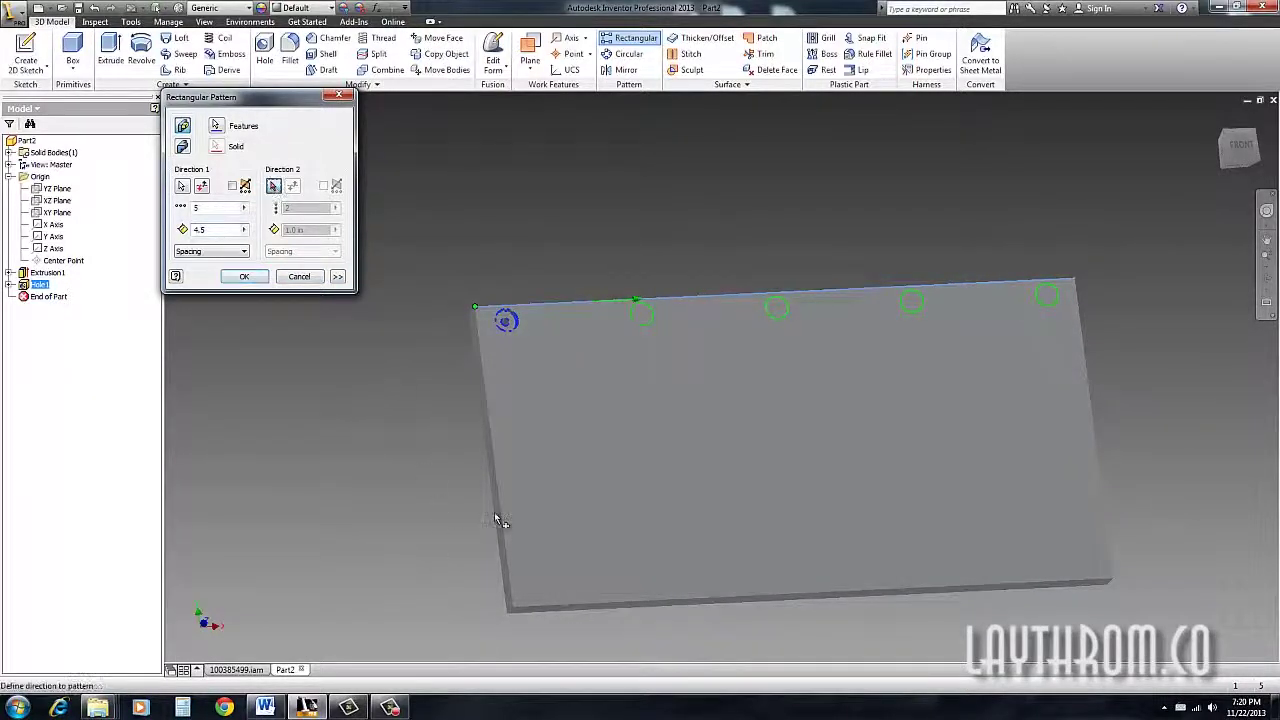
{"action": "left_click", "coordinate": [497, 457]}
{"action": "left_click", "coordinate": [297, 183]}
{"action": "left_click_drag", "start_coordinate": [310, 231], "coordinate": [228, 232]}
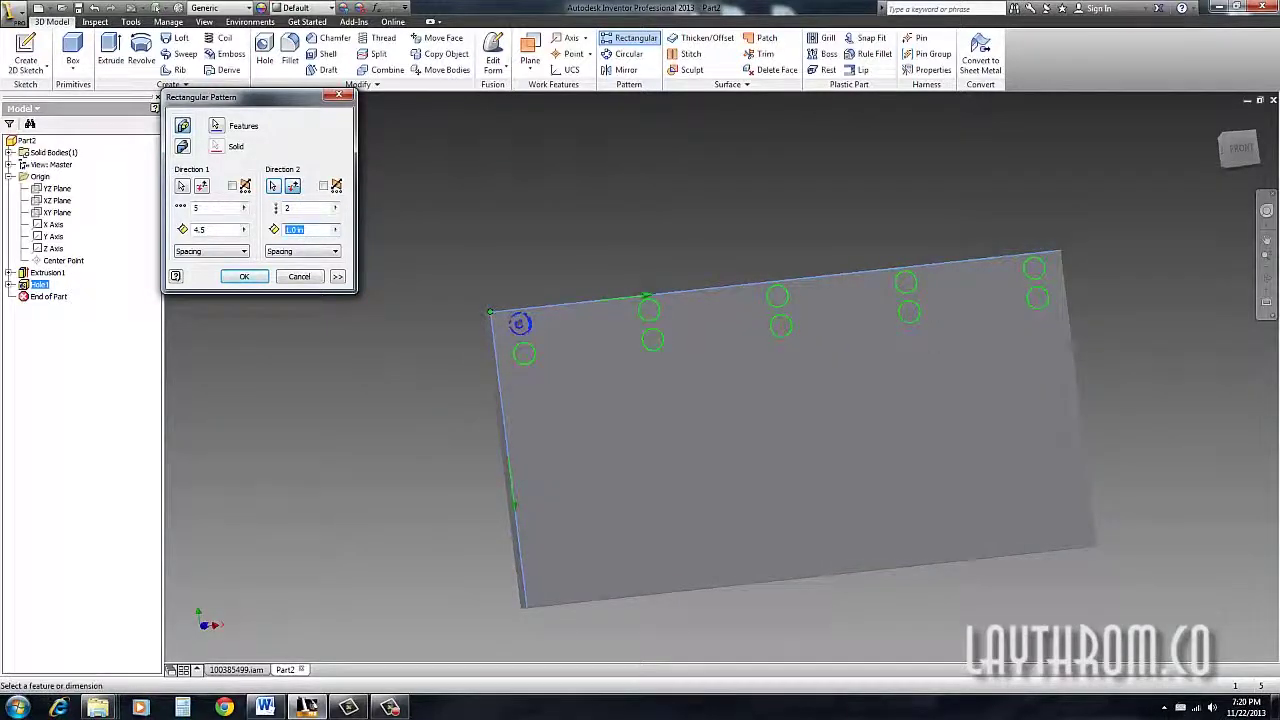
{"action": "middle_click_drag", "start_coordinate": [760, 430], "coordinate": [771, 399]}
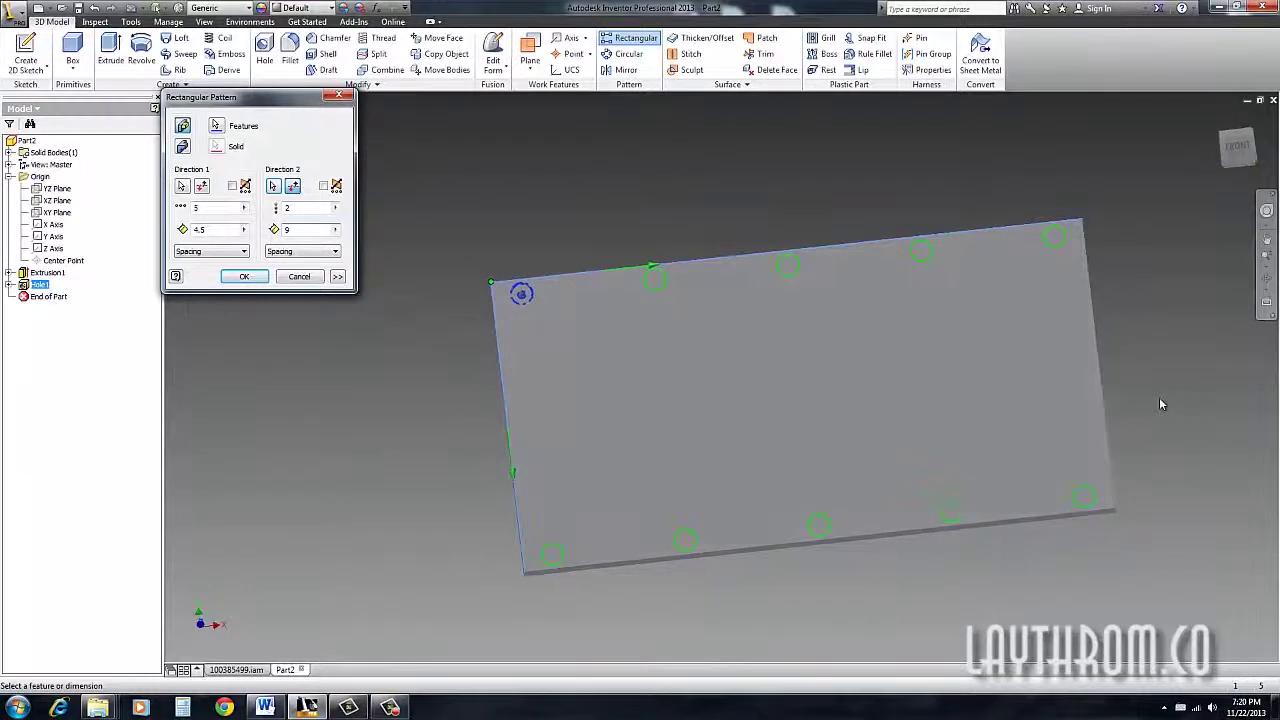
Create the rectangular pattern of counterbored holes with the Identical compute and orientation options.
{"action": "left_click", "coordinate": [338, 276]}
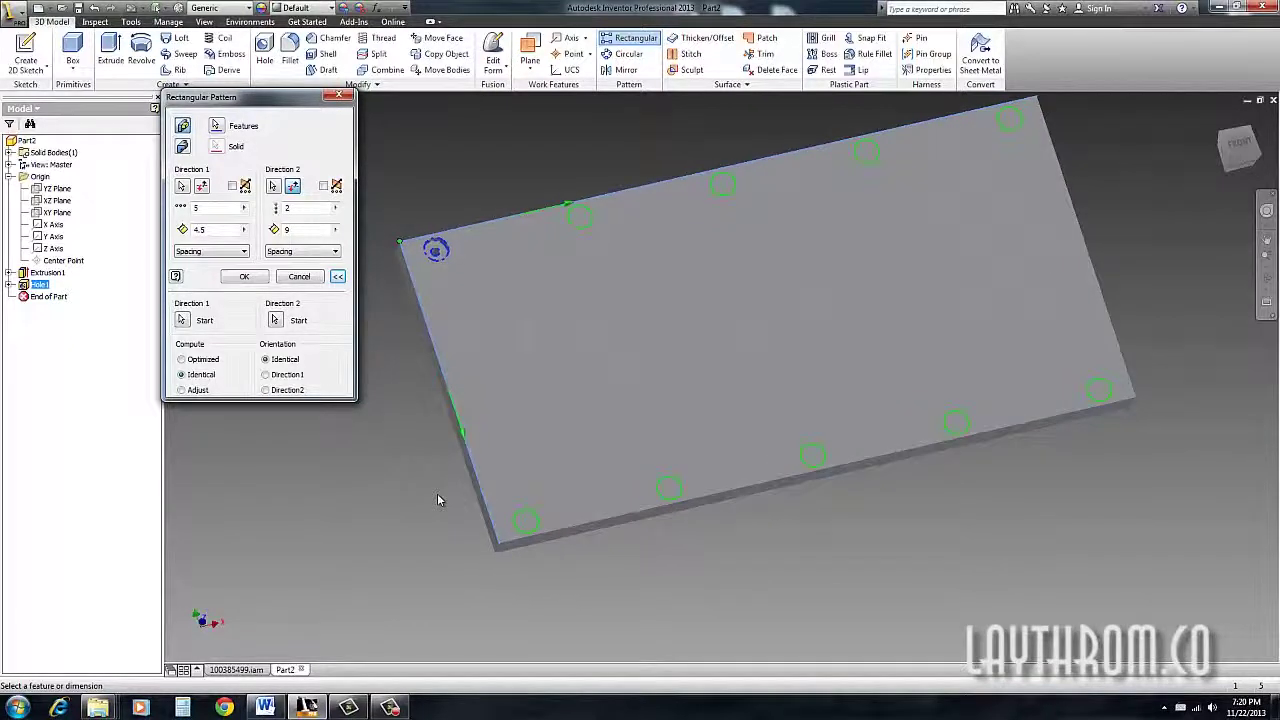
{"action": "left_click", "coordinate": [248, 278]}
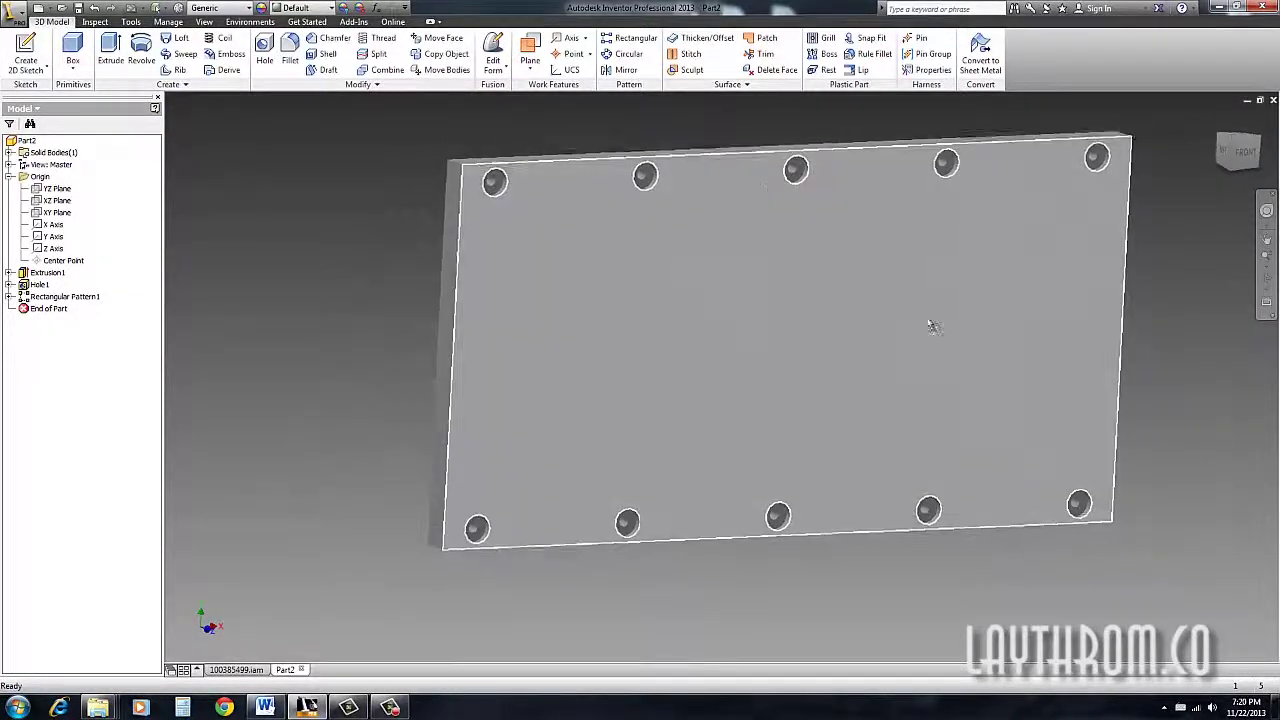
Edit the original counterbored hole to suit a 5/16 fastener.
{"action": "left_click", "coordinate": [62, 297]}
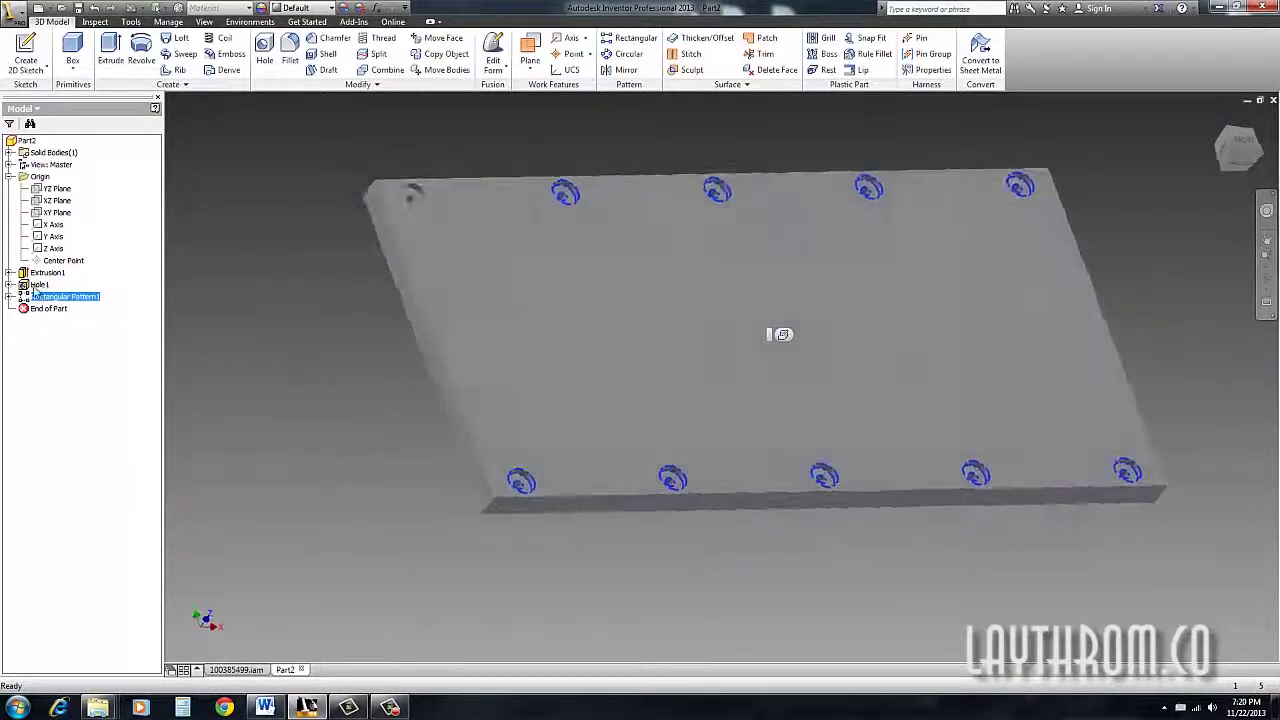
{"action": "left_click", "coordinate": [39, 285]}
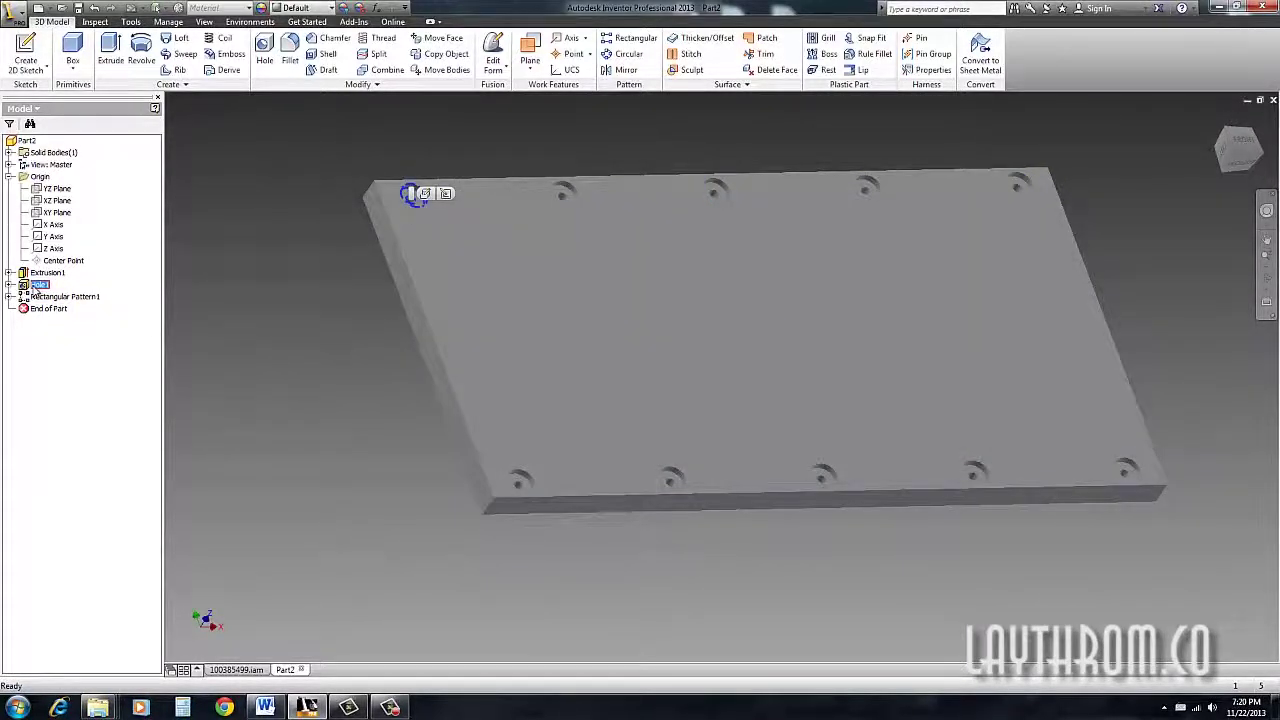
{"action": "right_click", "coordinate": [35, 290]}
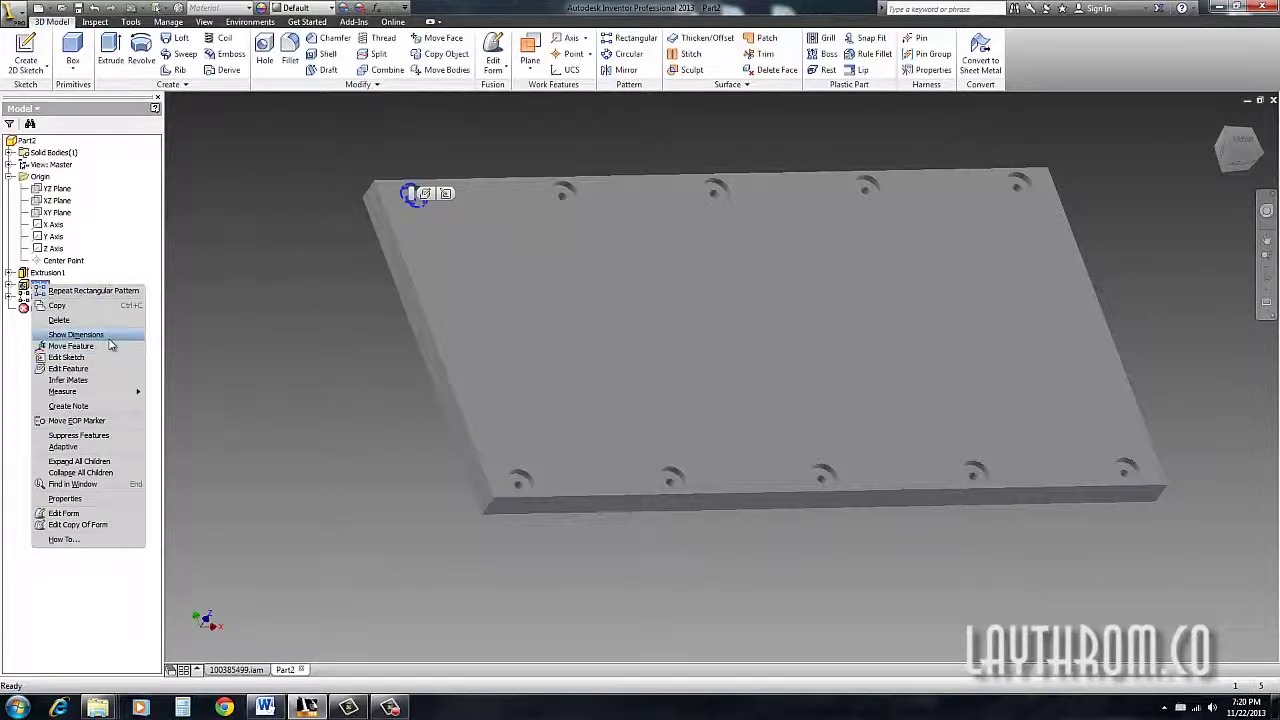
{"action": "left_click", "coordinate": [86, 604]}
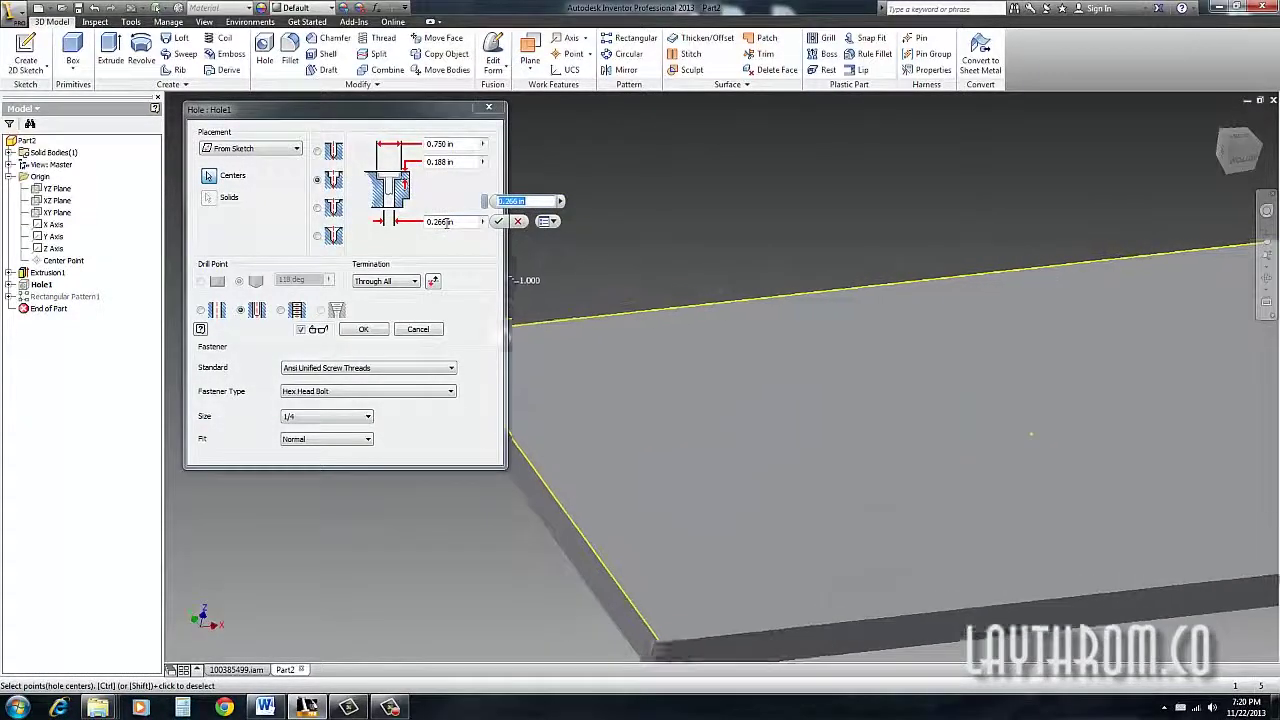
{"action": "left_click", "coordinate": [330, 416]}
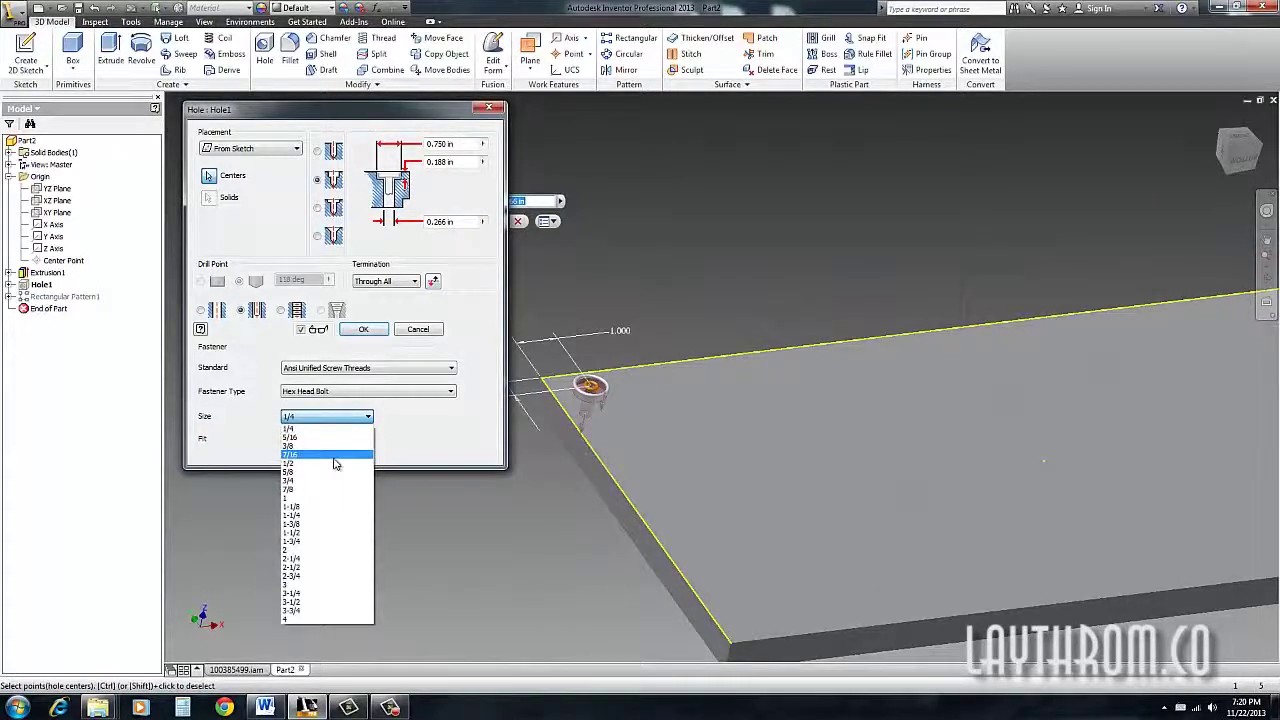
{"action": "left_click", "coordinate": [322, 437]}
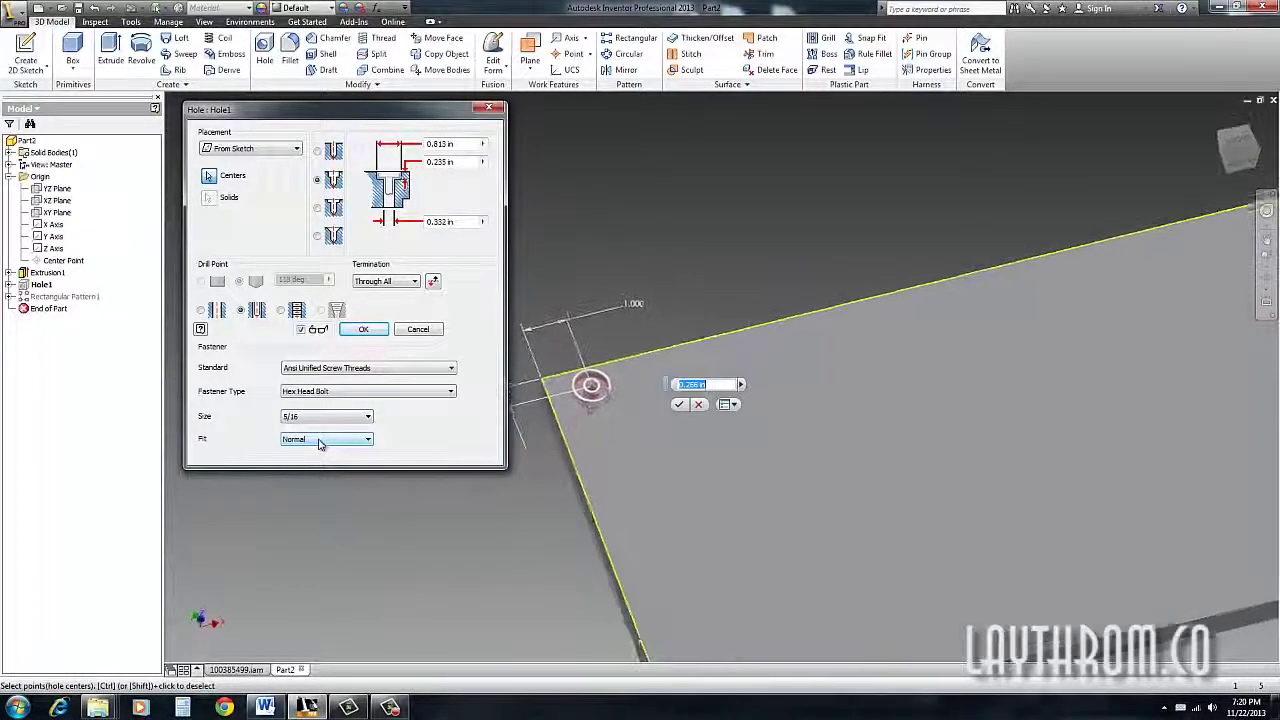
{"action": "left_click", "coordinate": [365, 330]}
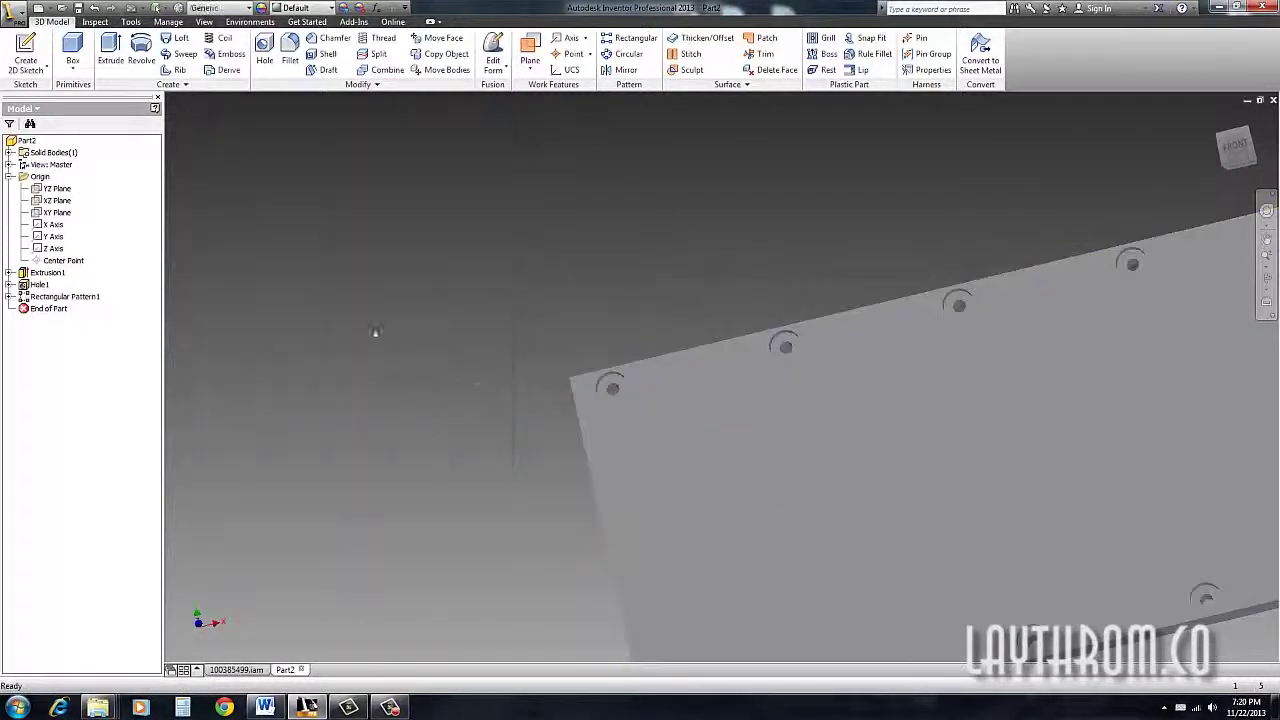
Examine the resized holes across the plate and list the rectangular pattern's occurrences.
{"action": "scroll", "coordinate": [690, 487], "scroll_direction": "up", "scroll_amount": 2}
{"action": "middle_click_drag", "start_coordinate": [677, 491], "coordinate": [548, 405]}
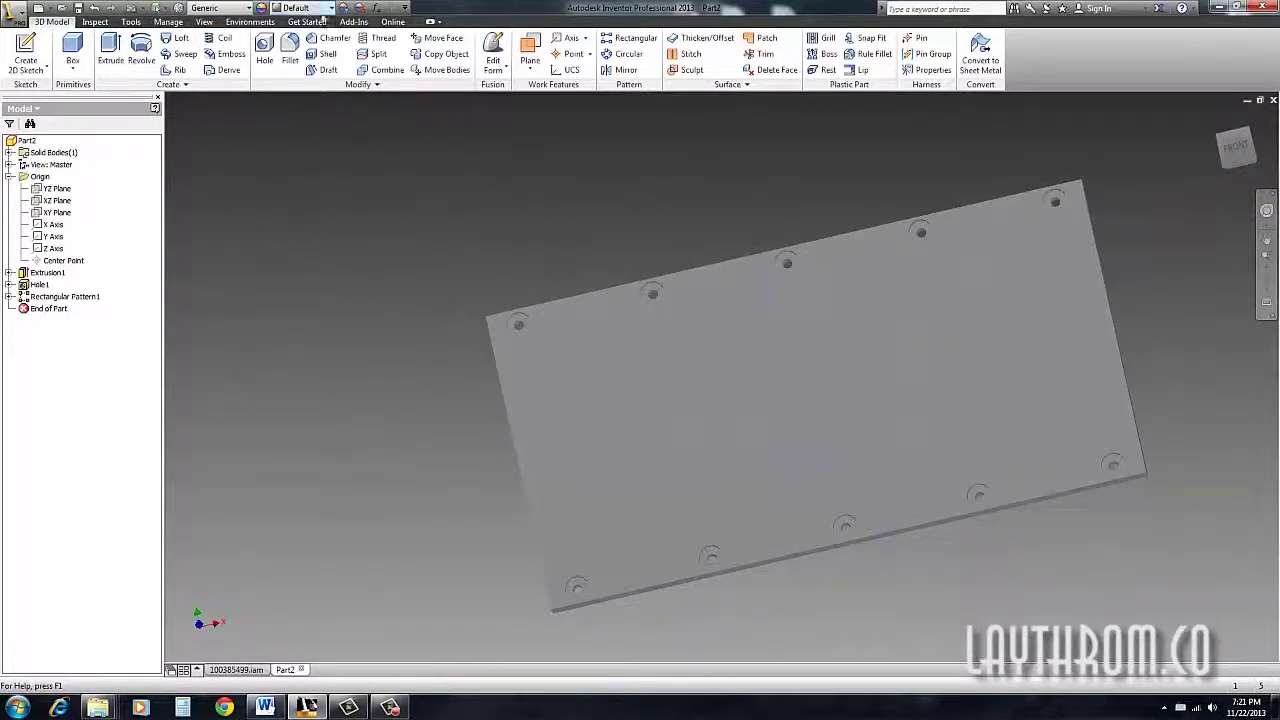
{"action": "scroll", "coordinate": [289, 178], "scroll_direction": "up", "scroll_amount": 1}
{"action": "key", "text": "F6"}
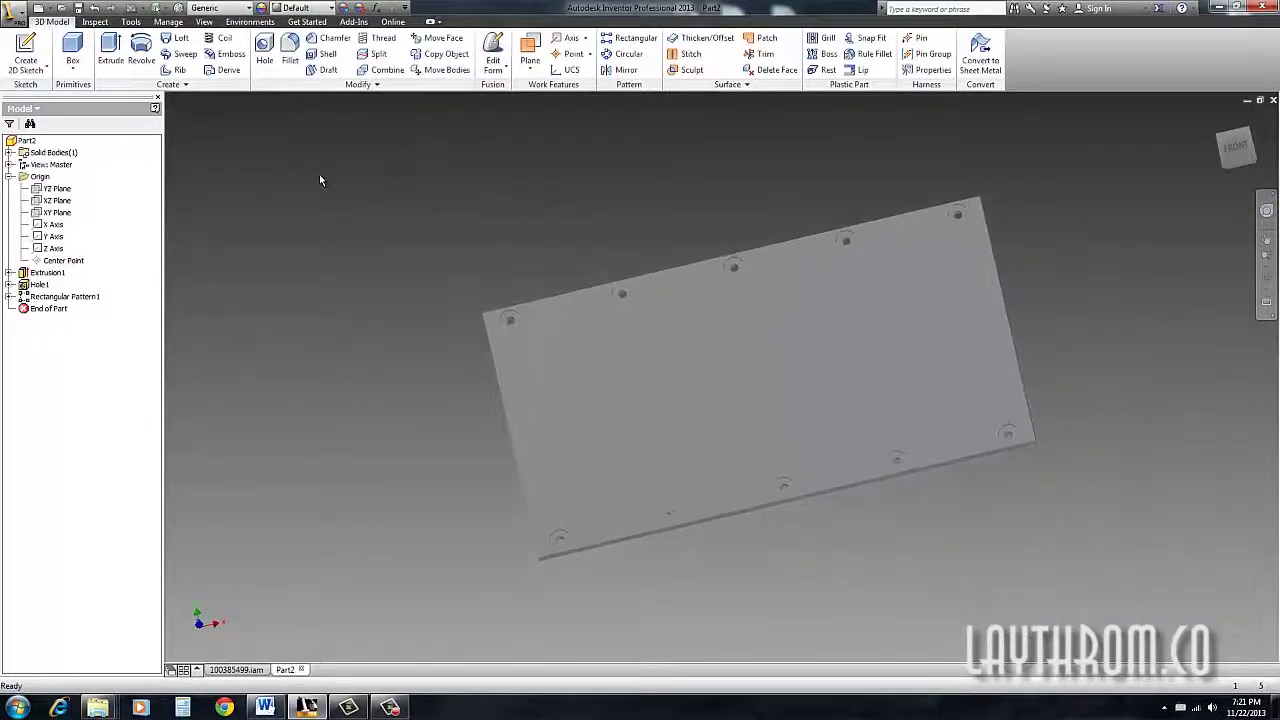
{"action": "left_click", "coordinate": [10, 297]}
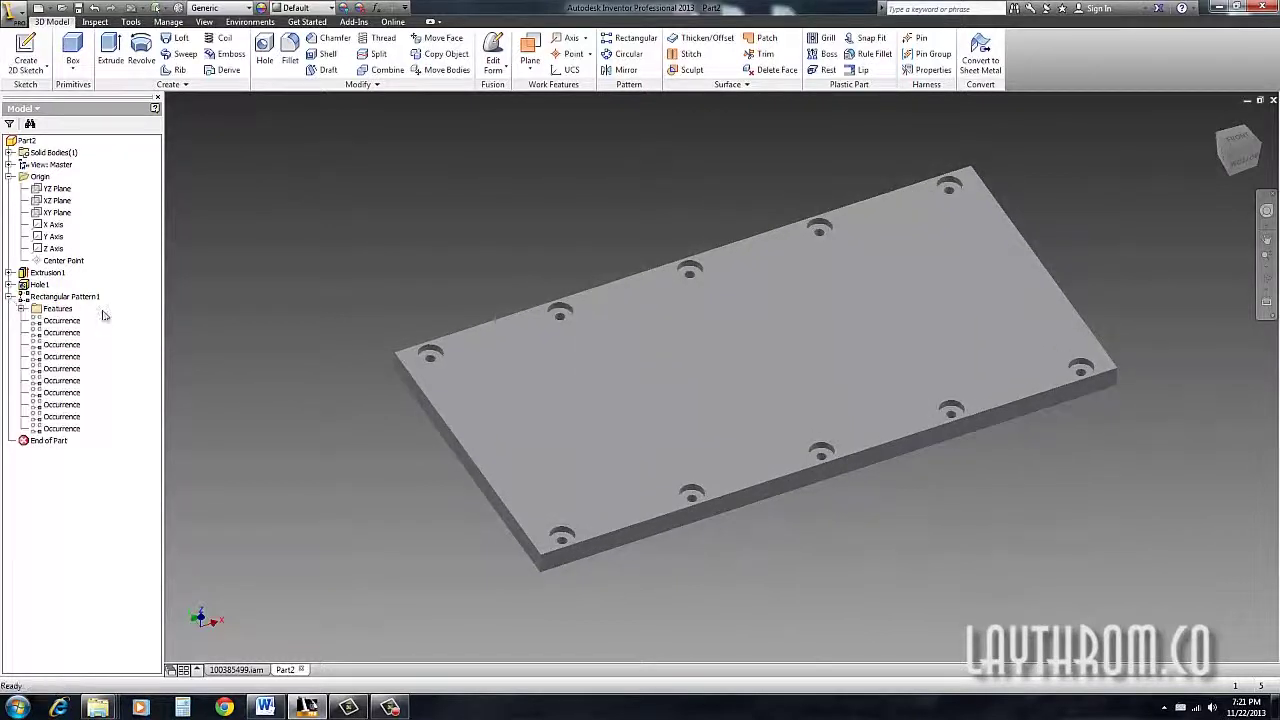
{"action": "left_click", "coordinate": [40, 286]}
Measure the through-hole diameters of the original hole and its neighbouring pattern copy, and collapse the pattern's occurrence list.
{"action": "key", "text": "F5"}
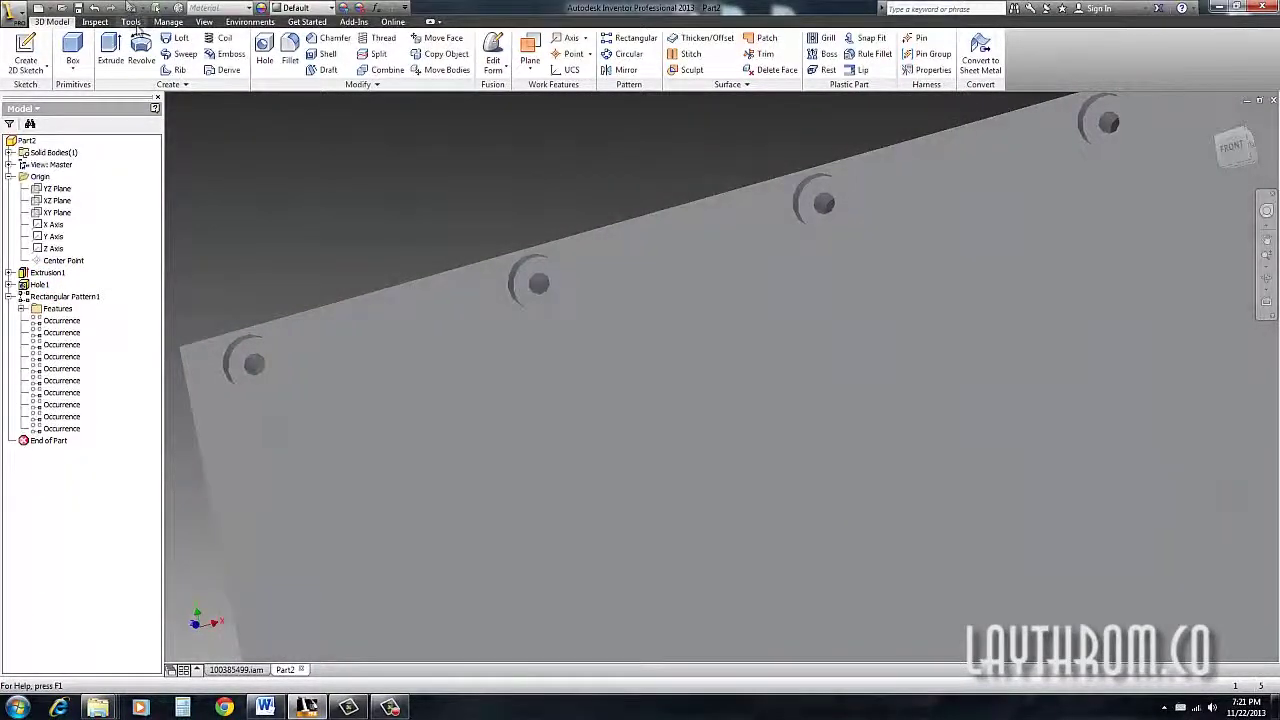
{"action": "left_click", "coordinate": [95, 22]}
{"action": "left_click", "coordinate": [18, 50]}
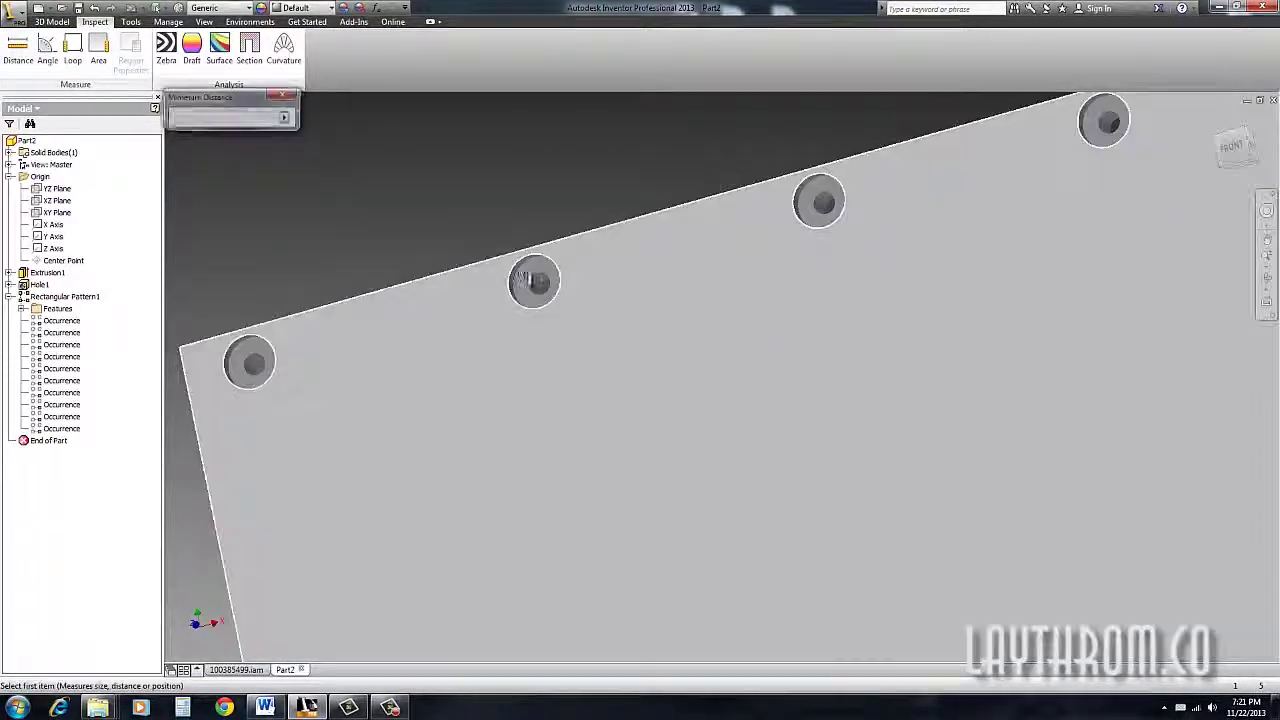
{"action": "left_click", "coordinate": [540, 289]}
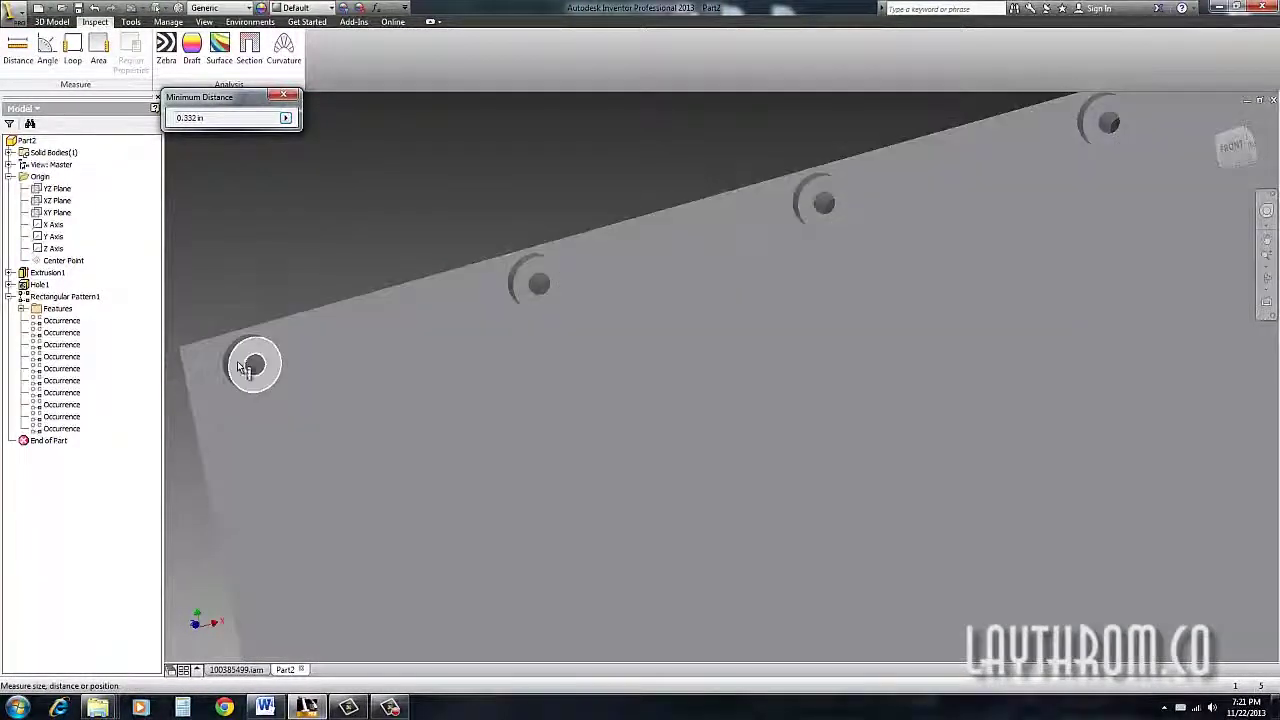
{"action": "left_click", "coordinate": [239, 366]}
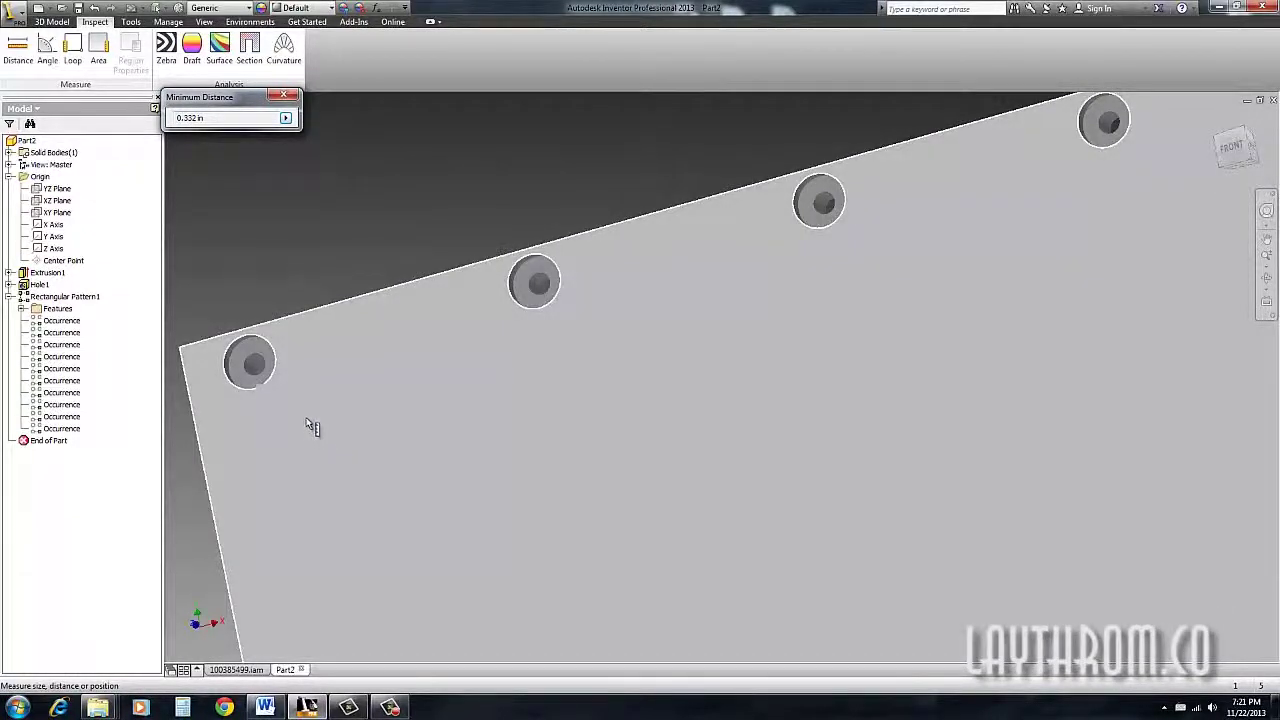
{"action": "left_click", "coordinate": [540, 289]}
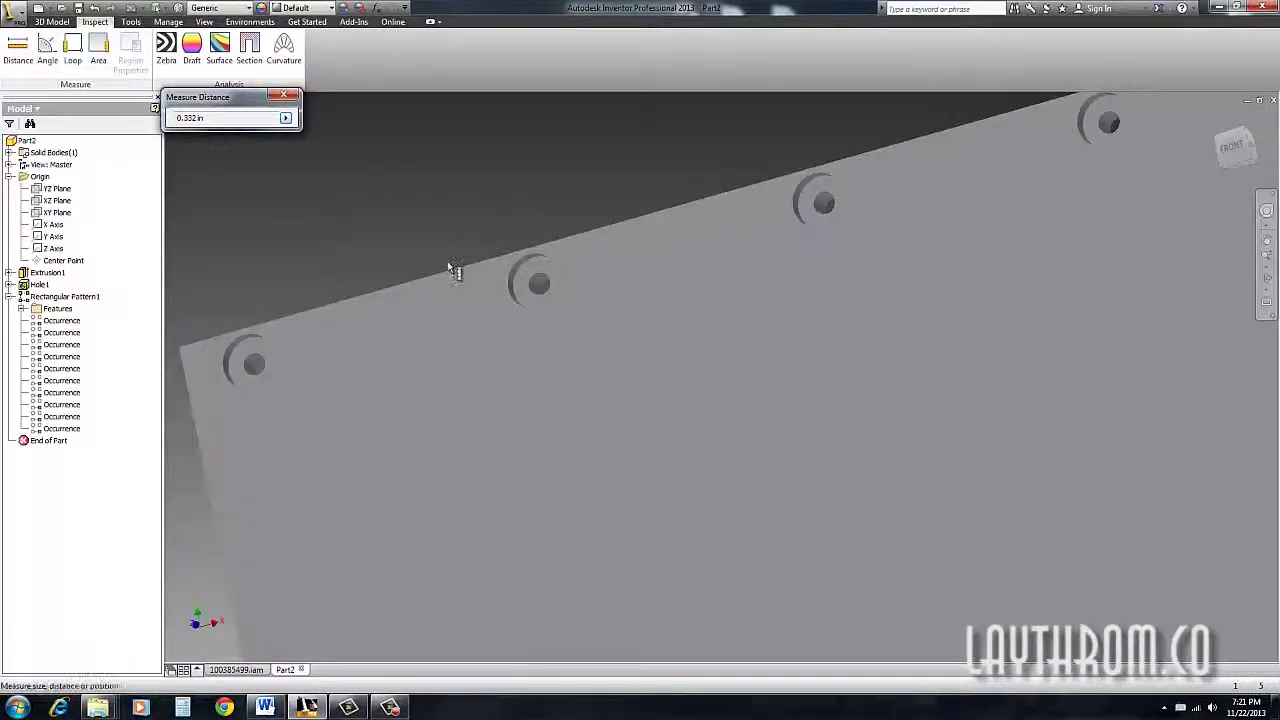
{"action": "scroll", "coordinate": [431, 200], "scroll_direction": "up", "scroll_amount": 1}
{"action": "scroll", "coordinate": [430, 198], "scroll_direction": "up", "scroll_amount": 3}
{"action": "left_click", "coordinate": [284, 95]}
{"action": "middle_click_drag", "start_coordinate": [486, 293], "coordinate": [290, 424]}
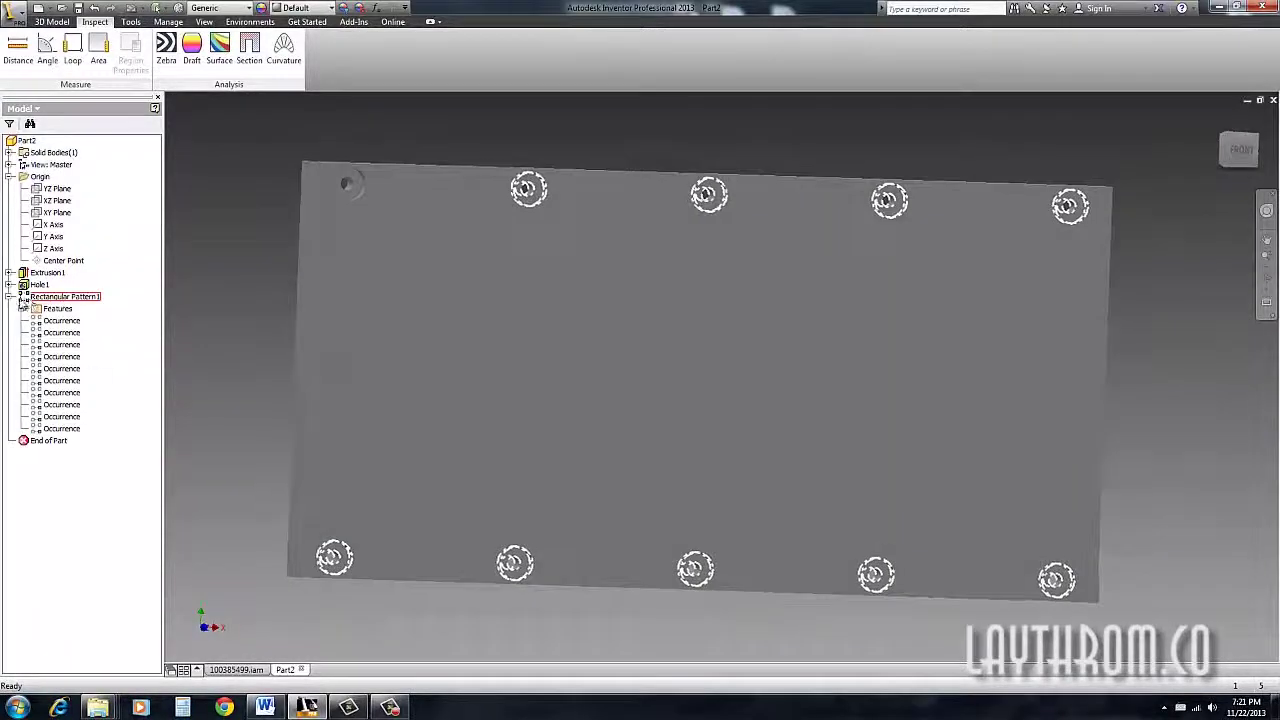
{"action": "left_click", "coordinate": [11, 296]}
Sketch five points in a rough row across the upper half of the plate's front face.
{"action": "middle_click_drag", "start_coordinate": [351, 369], "coordinate": [520, 351], "text": "shift"}
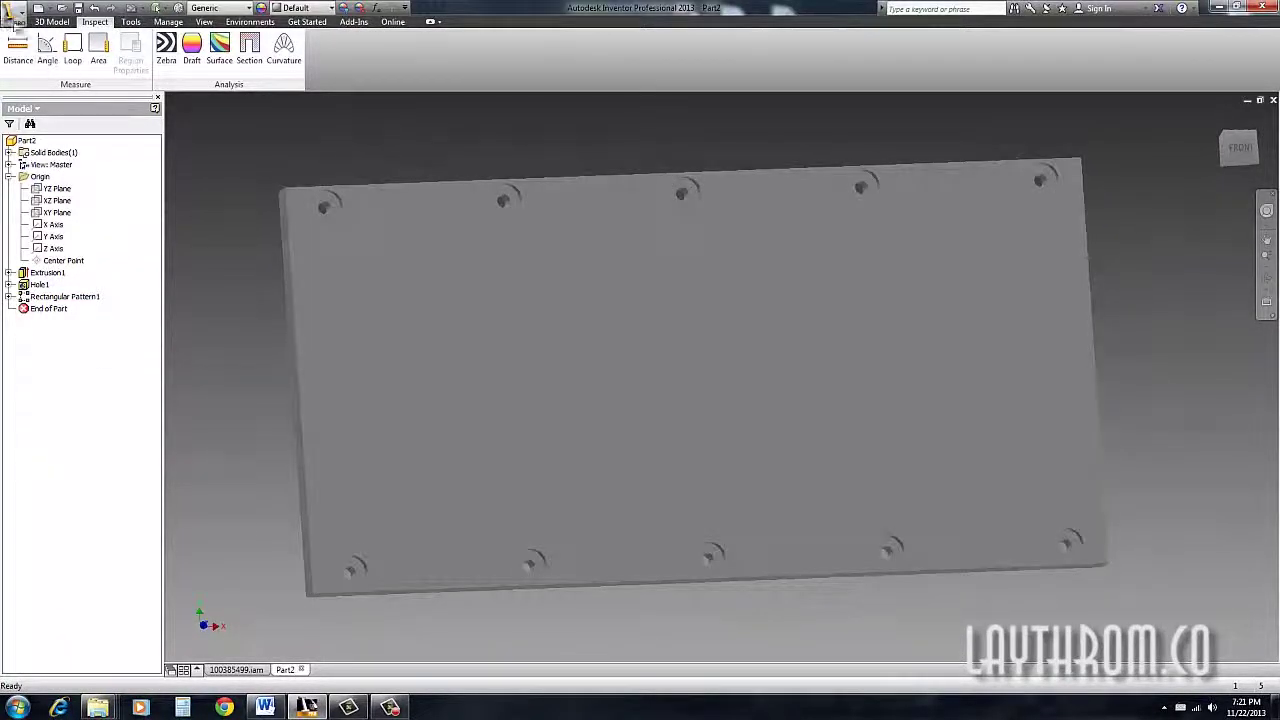
{"action": "left_click", "coordinate": [51, 22]}
{"action": "left_click", "coordinate": [25, 55]}
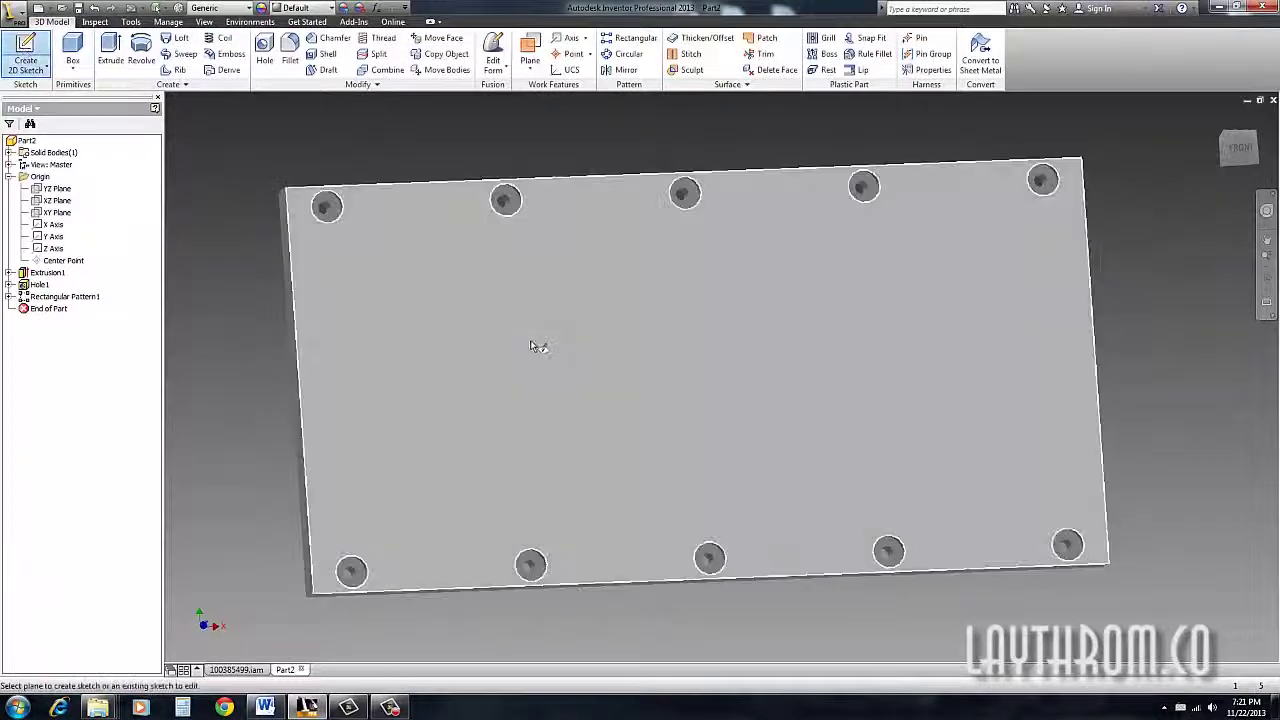
{"action": "left_click", "coordinate": [686, 514]}
{"action": "left_click", "coordinate": [195, 69]}
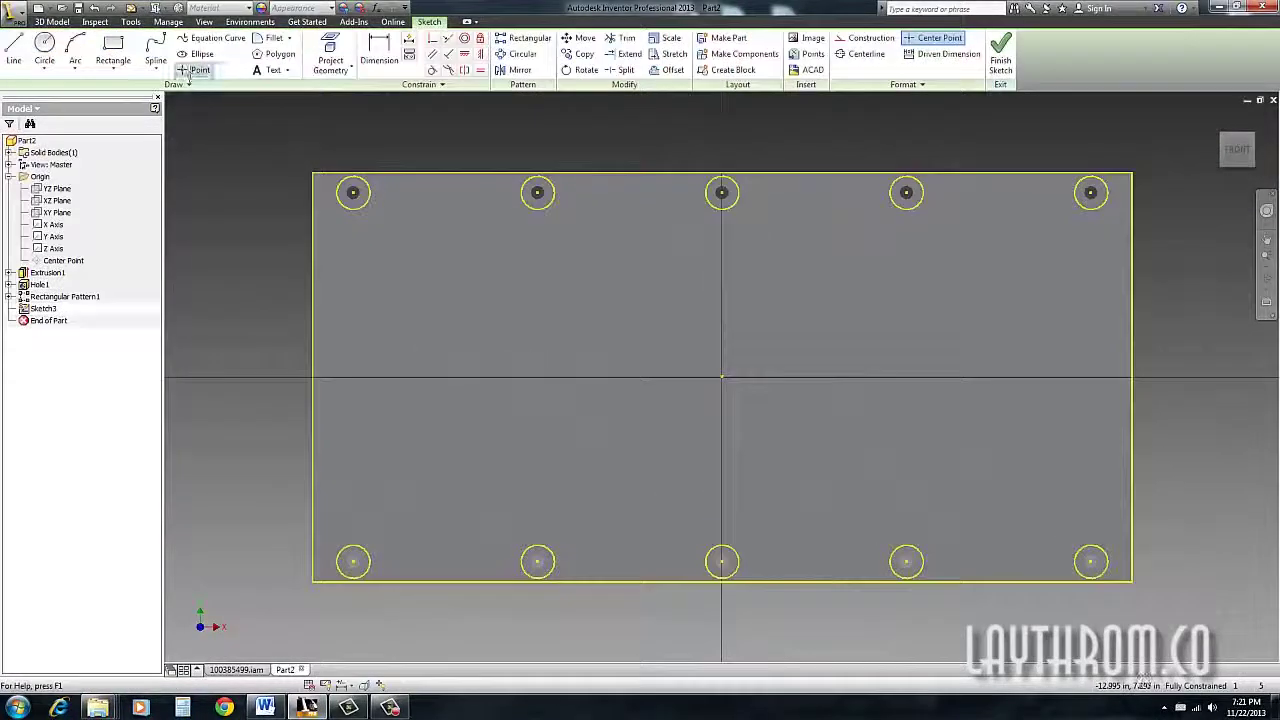
{"action": "left_click", "coordinate": [732, 287]}
{"action": "left_click", "coordinate": [909, 290]}
{"action": "left_click", "coordinate": [1024, 290]}
{"action": "left_click", "coordinate": [607, 280]}
{"action": "left_click", "coordinate": [497, 270]}
Align the five sketched points in one row with horizontal constraints between neighbouring points.
{"action": "left_click", "coordinate": [465, 58]}
{"action": "left_click", "coordinate": [498, 271]}
{"action": "left_click", "coordinate": [607, 282]}
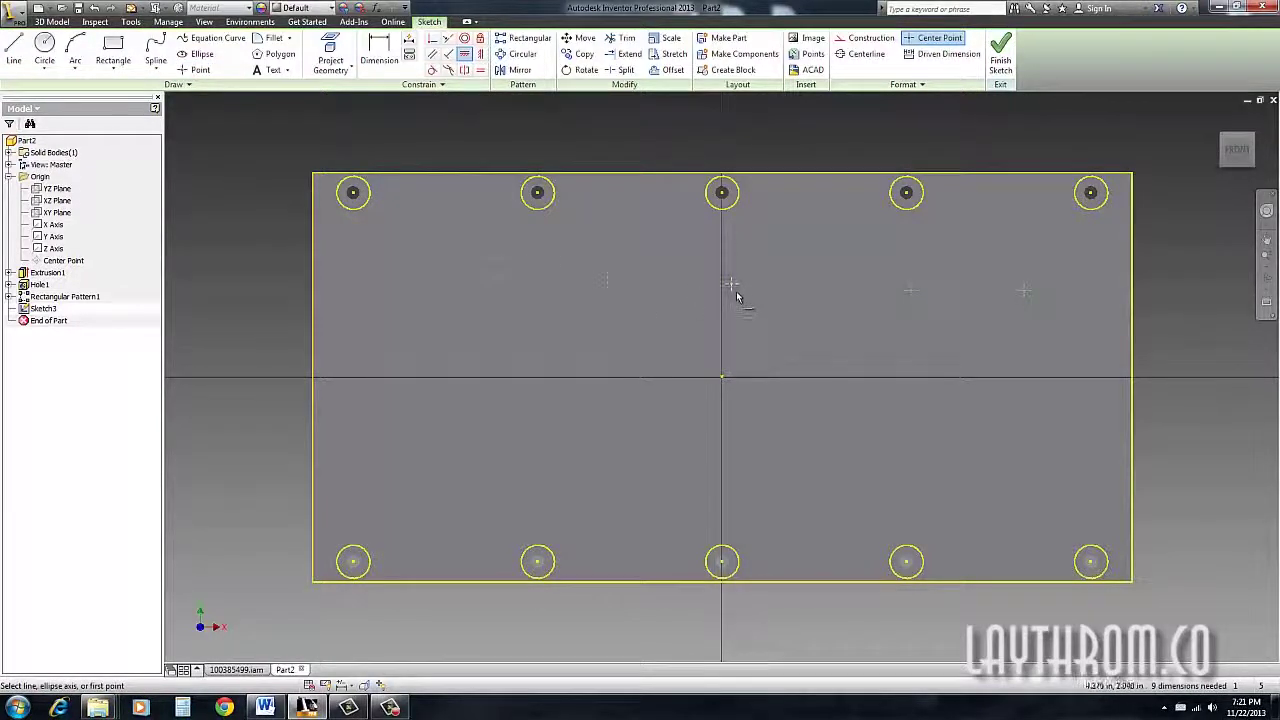
{"action": "left_click", "coordinate": [607, 281]}
{"action": "left_click", "coordinate": [732, 288]}
{"action": "left_click", "coordinate": [731, 281]}
{"action": "left_click", "coordinate": [911, 293]}
{"action": "left_click", "coordinate": [910, 285]}
{"action": "left_click", "coordinate": [1023, 290]}
Finish the sketch and create counterbored through-all holes at its points for a 1/4 hex head bolt with normal fit.
{"action": "left_click", "coordinate": [1000, 52]}
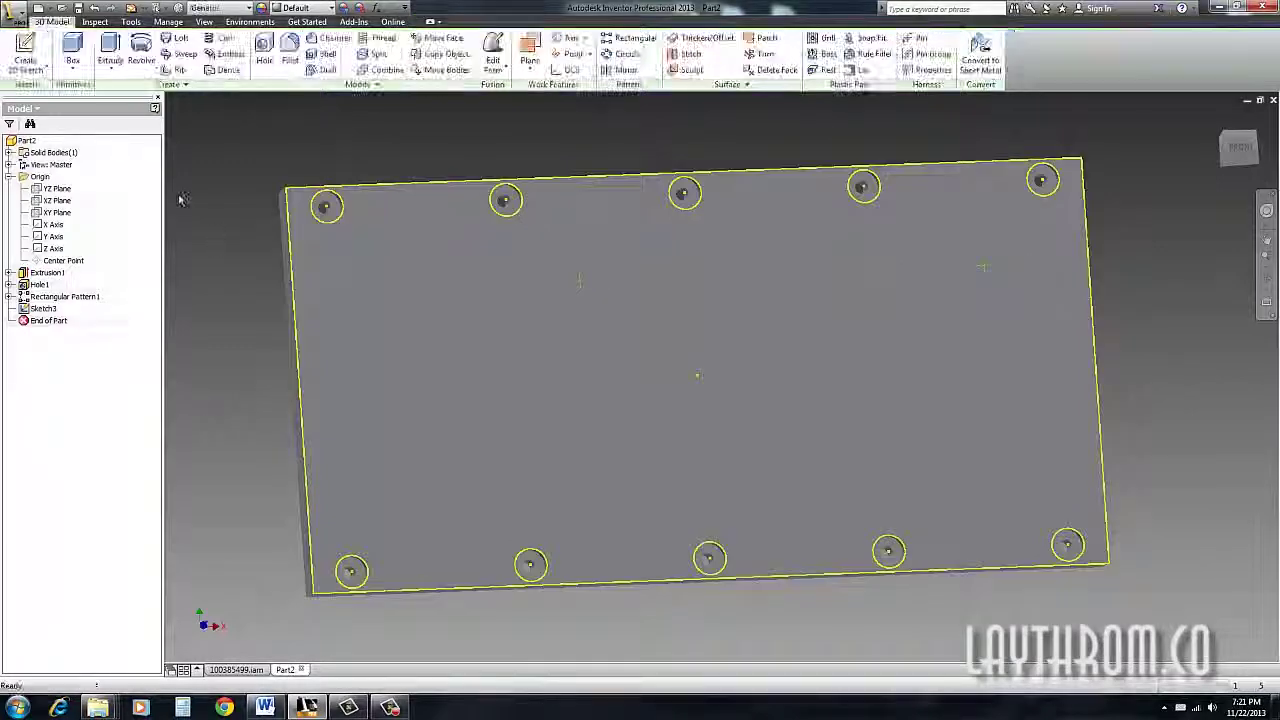
{"action": "left_click", "coordinate": [264, 52]}
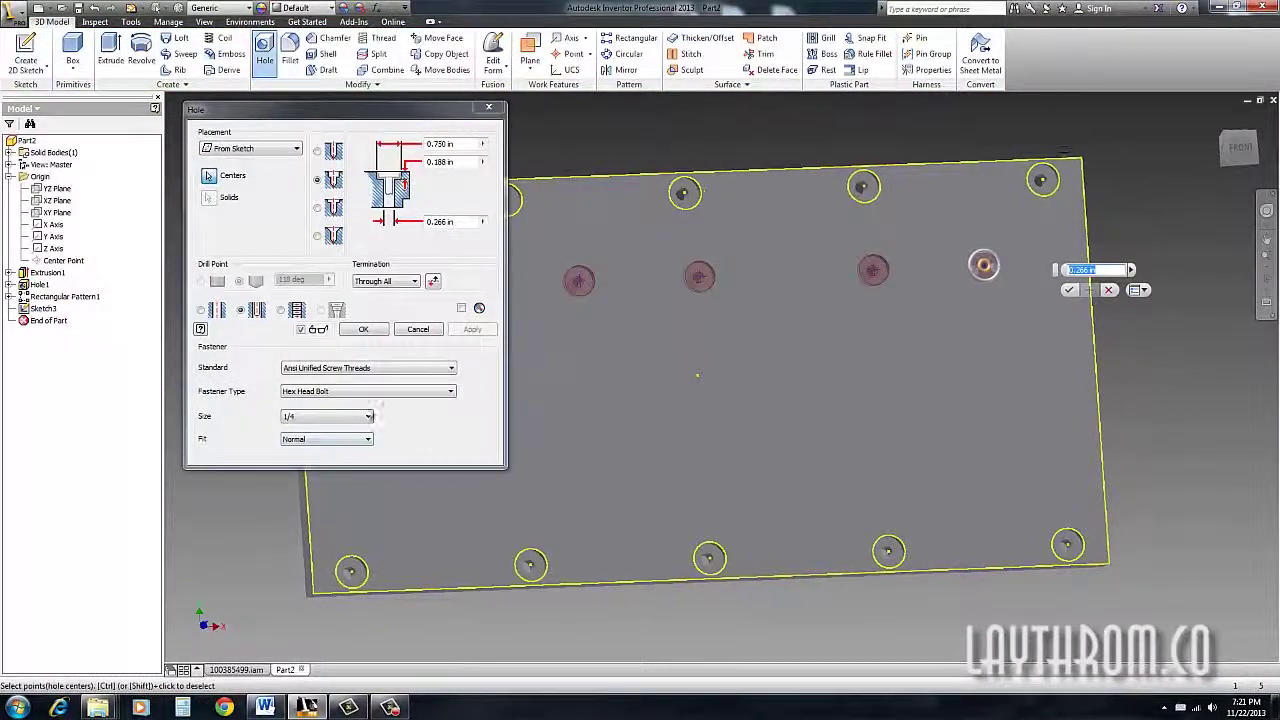
{"action": "left_click", "coordinate": [363, 329]}
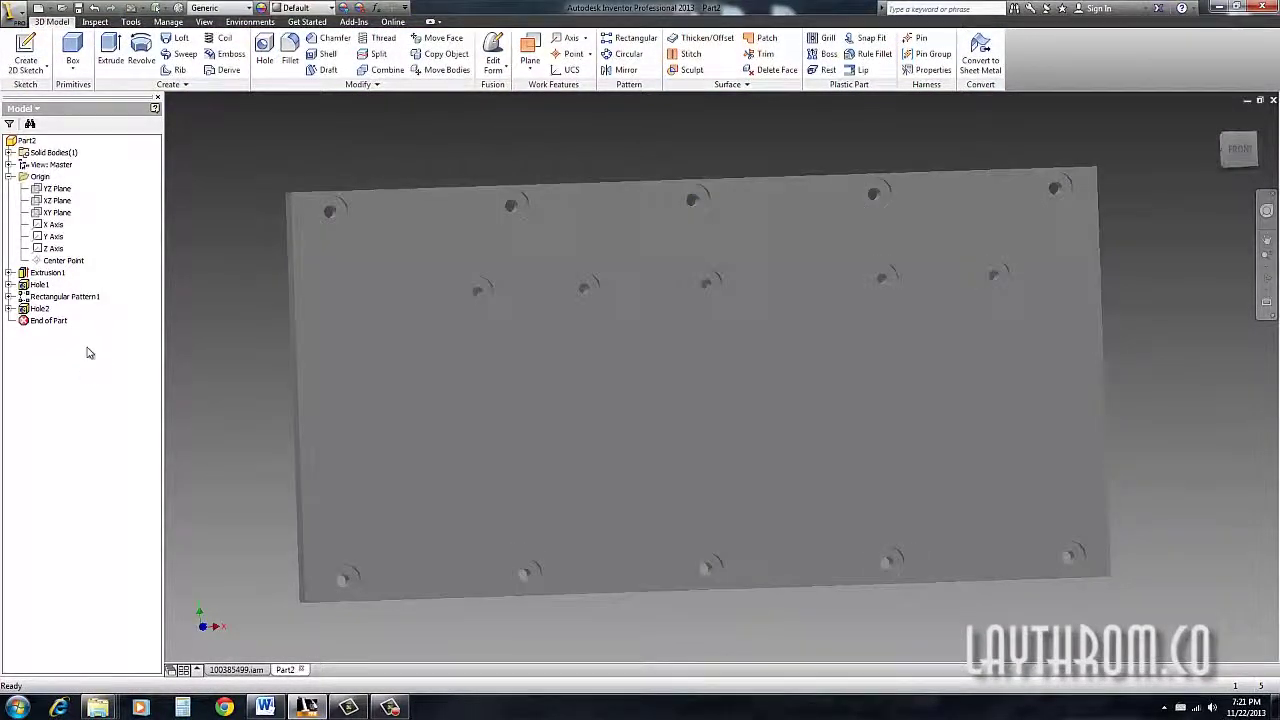
Delete the second hole feature, which holds the middle row of five holes, together with its sketch.
{"action": "left_click", "coordinate": [40, 308]}
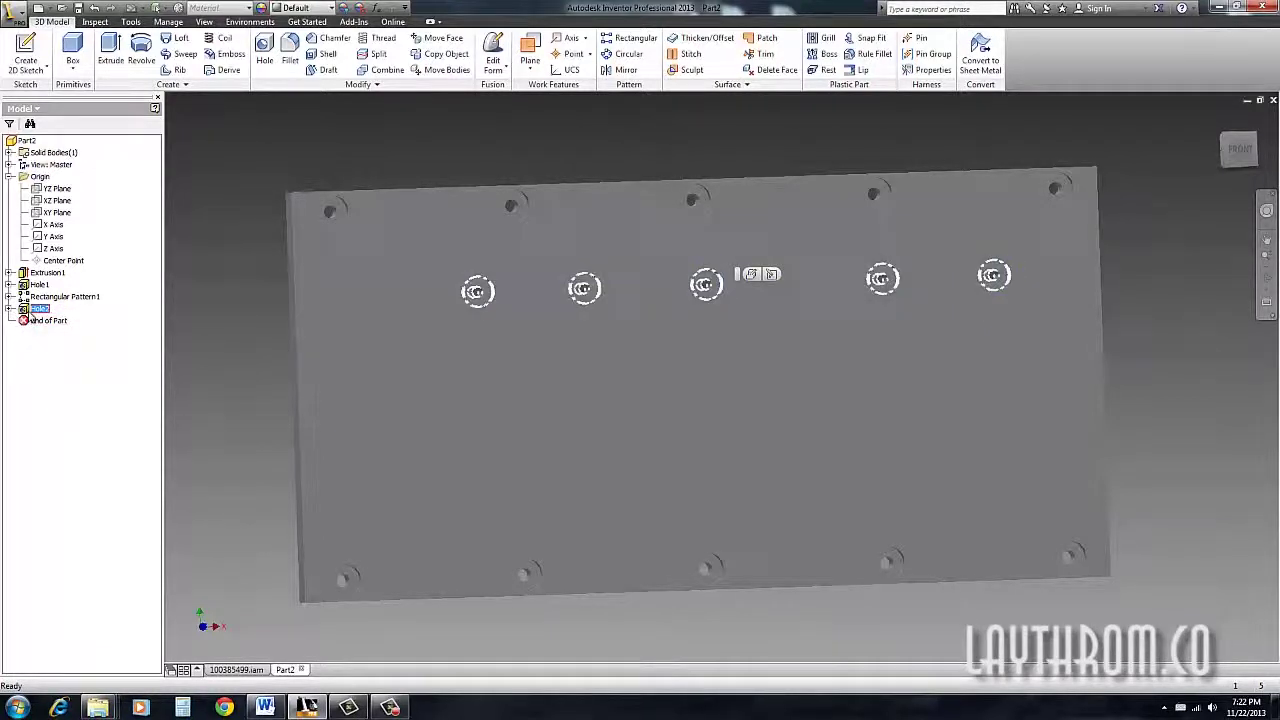
{"action": "left_click", "coordinate": [9, 309]}
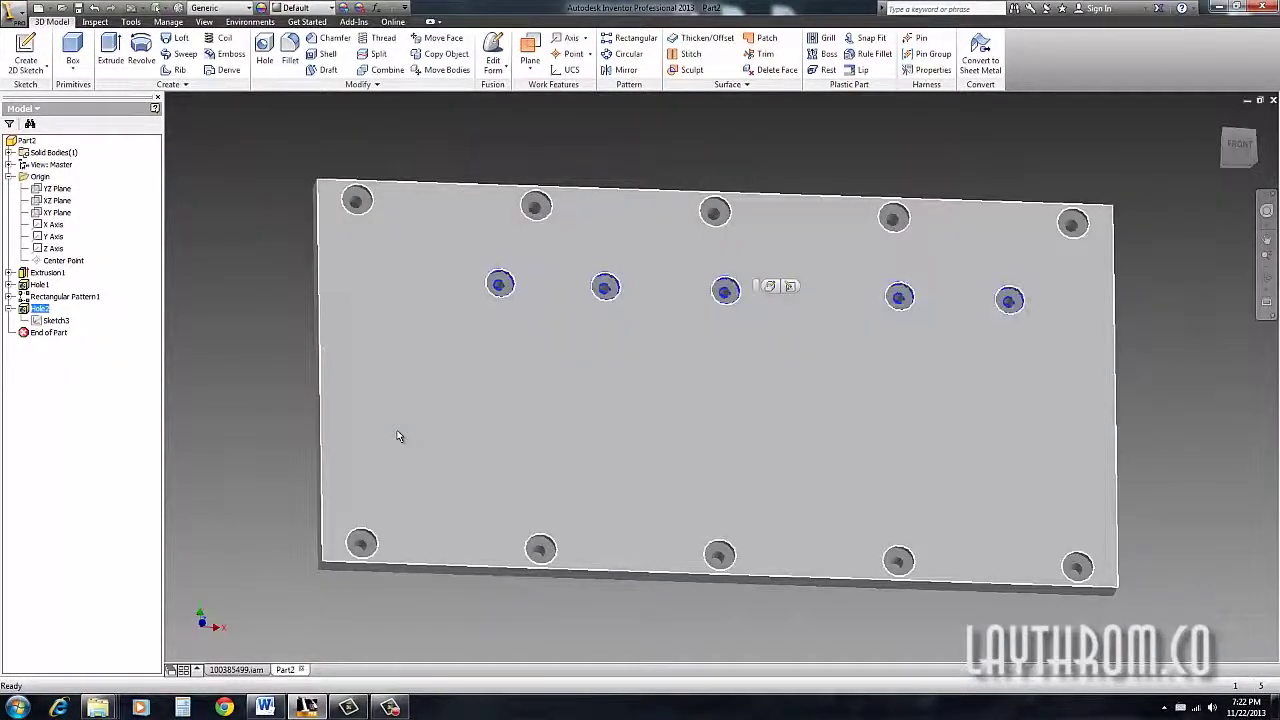
{"action": "key", "text": "Delete"}
{"action": "left_click", "coordinate": [152, 165]}
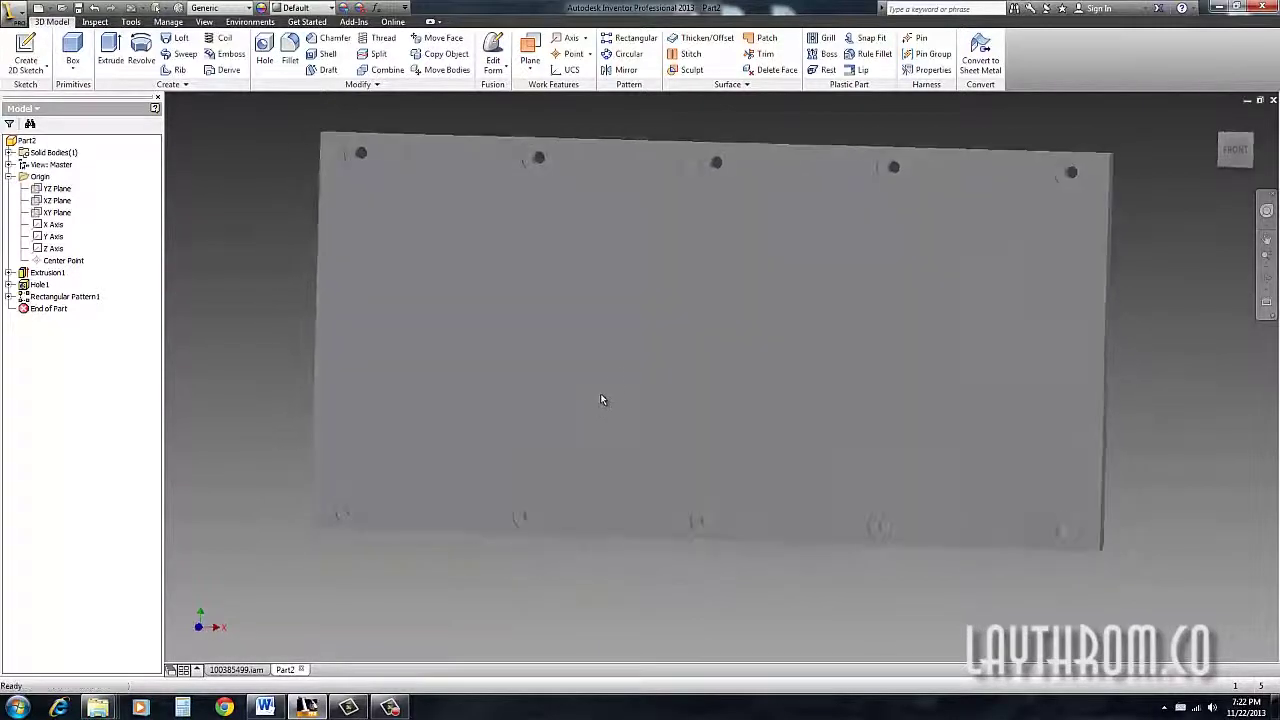
Start a sketch on the plate's front face and place a point about 1.9 in above the centre.
{"action": "left_click", "coordinate": [25, 55]}
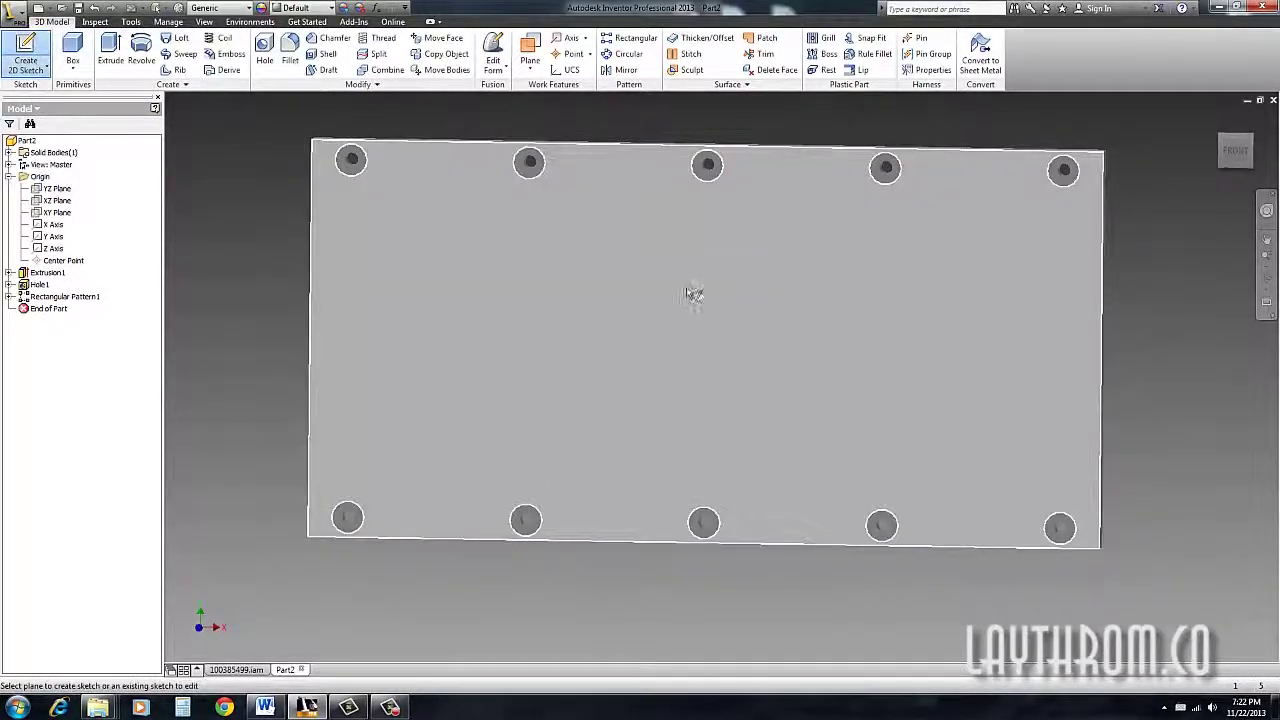
{"action": "left_click", "coordinate": [691, 289]}
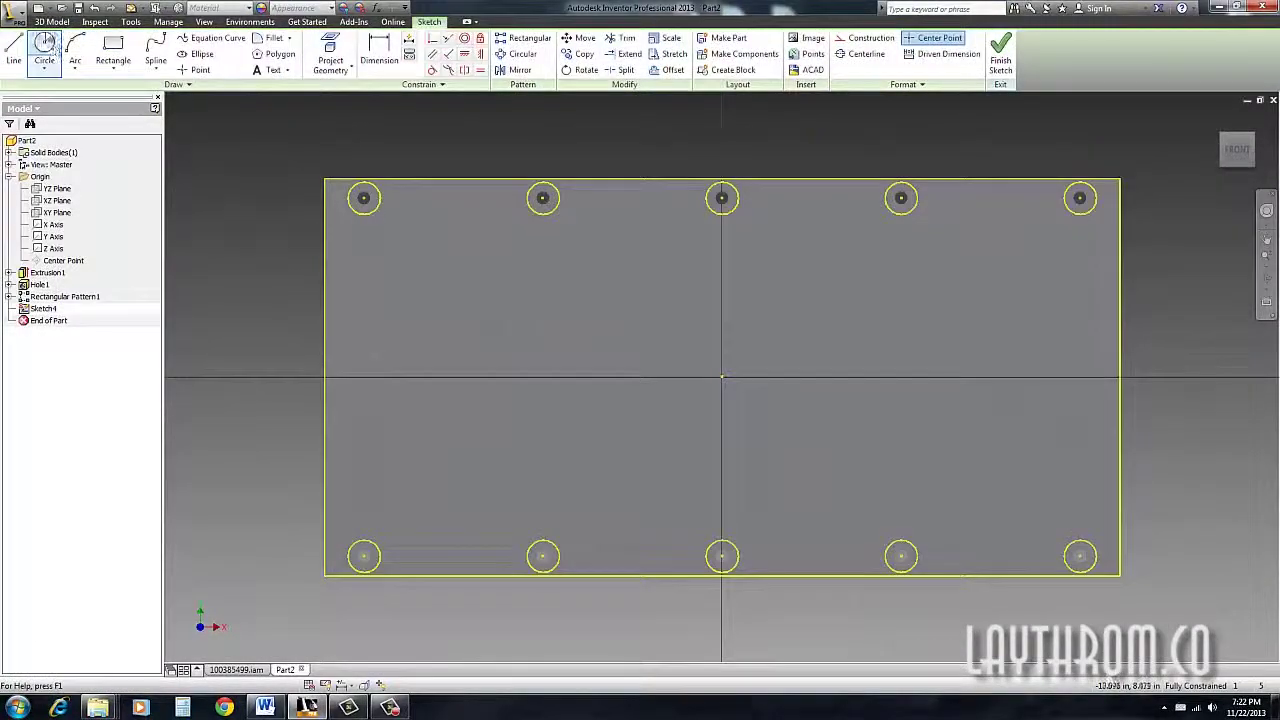
{"action": "left_click", "coordinate": [195, 69]}
{"action": "left_click", "coordinate": [721, 299]}
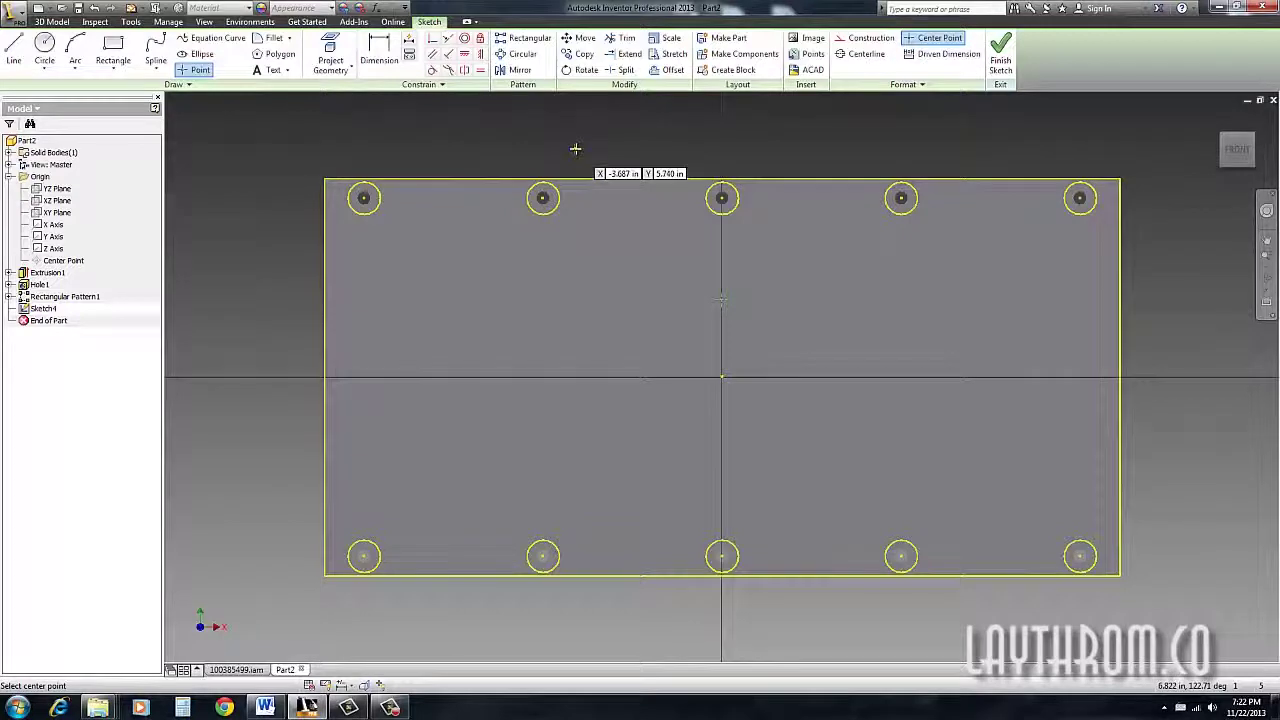
Dimension the sketched point 1.875 in vertically from the plate's centre point.
{"action": "left_click", "coordinate": [390, 55]}
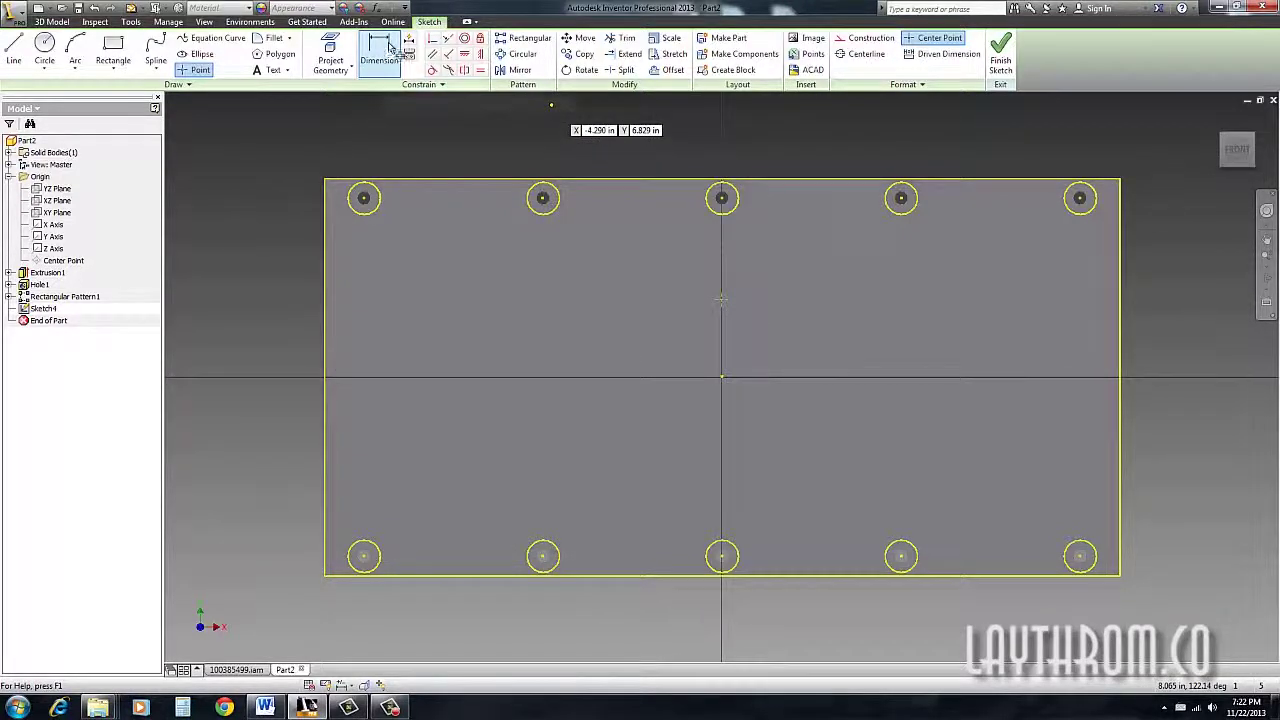
{"action": "left_click", "coordinate": [724, 383]}
{"action": "left_click", "coordinate": [722, 299]}
{"action": "left_click", "coordinate": [780, 345]}
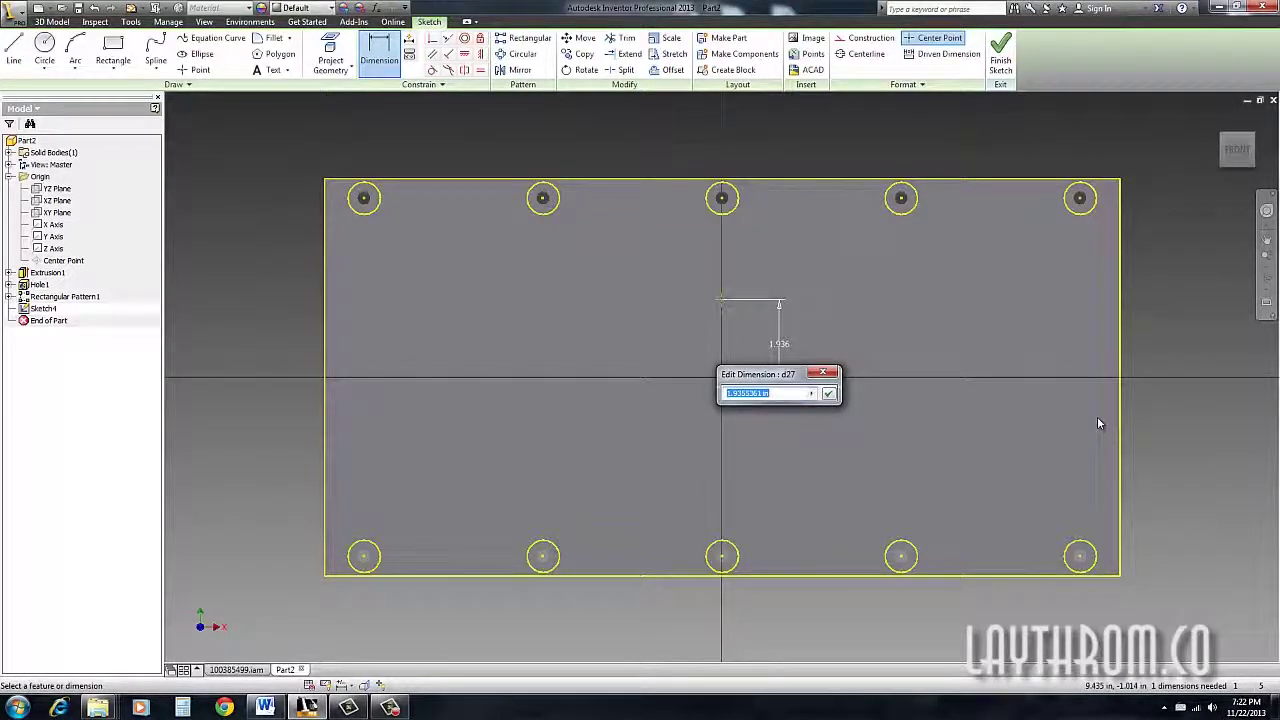
{"action": "key", "text": "Return"}
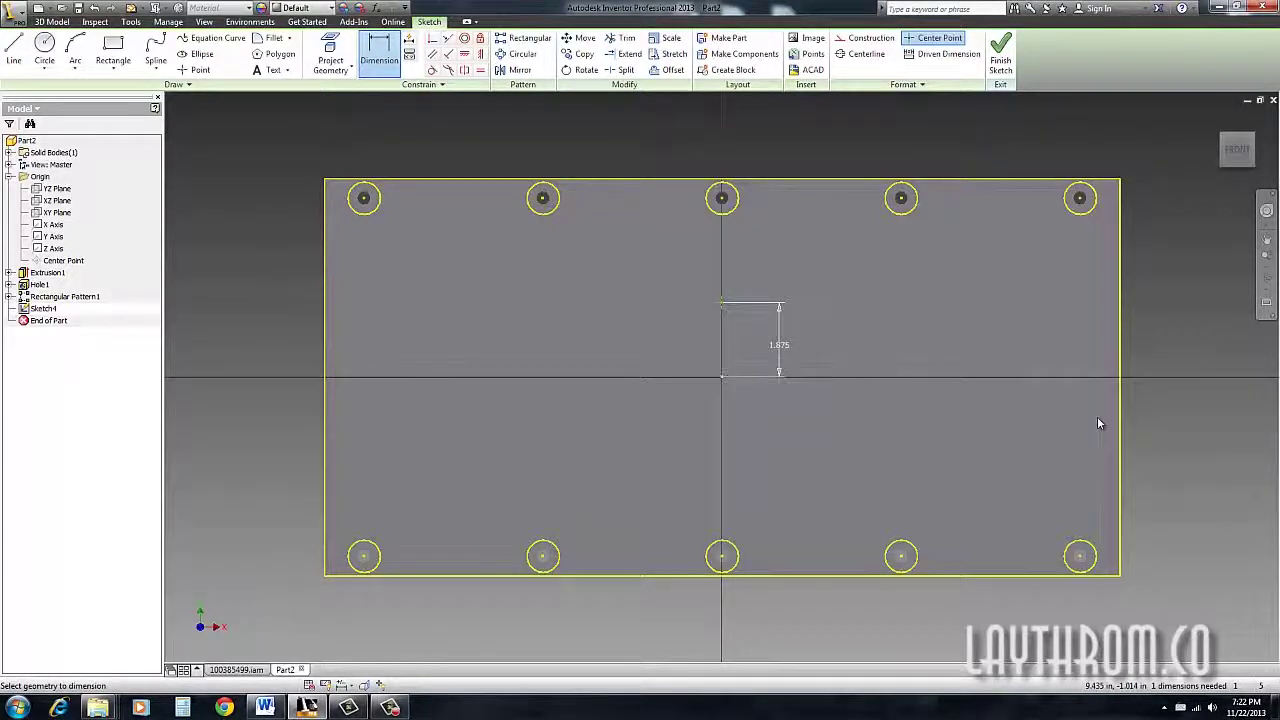
Constrain the sketched point vertically in line with the plate's centre point and finish the sketch.
{"action": "left_click", "coordinate": [480, 54]}
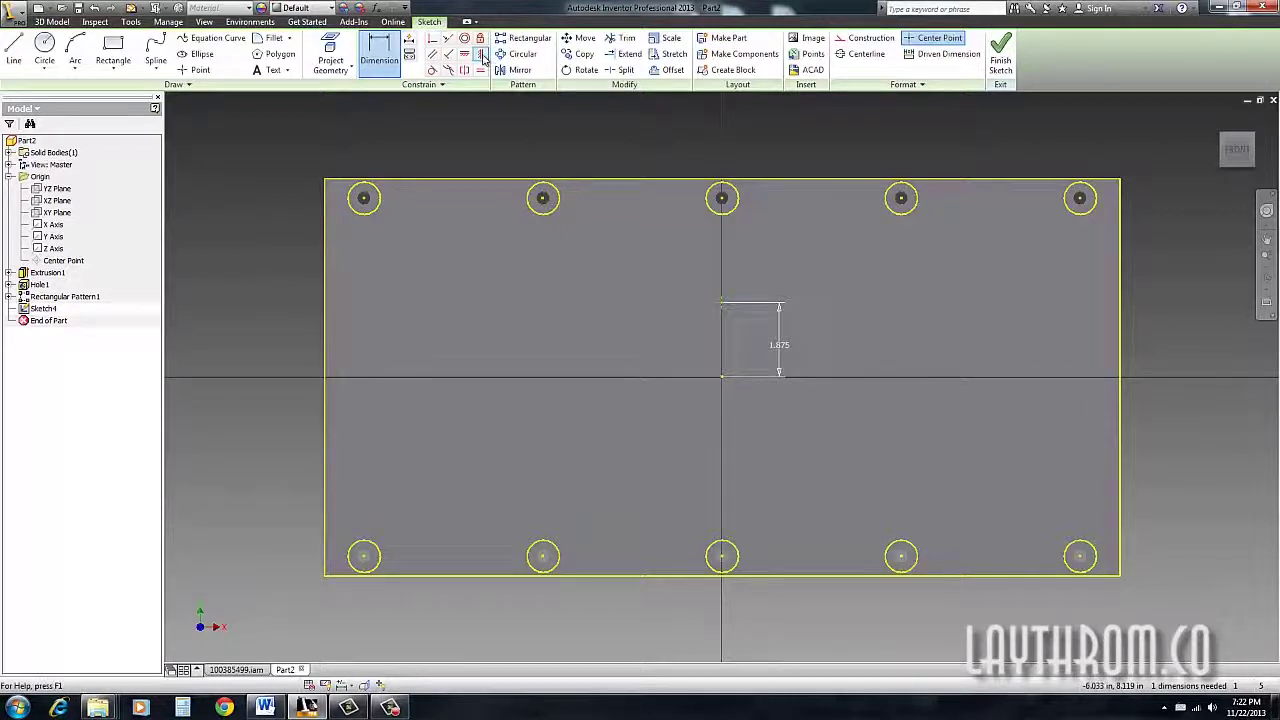
{"action": "left_click", "coordinate": [724, 304]}
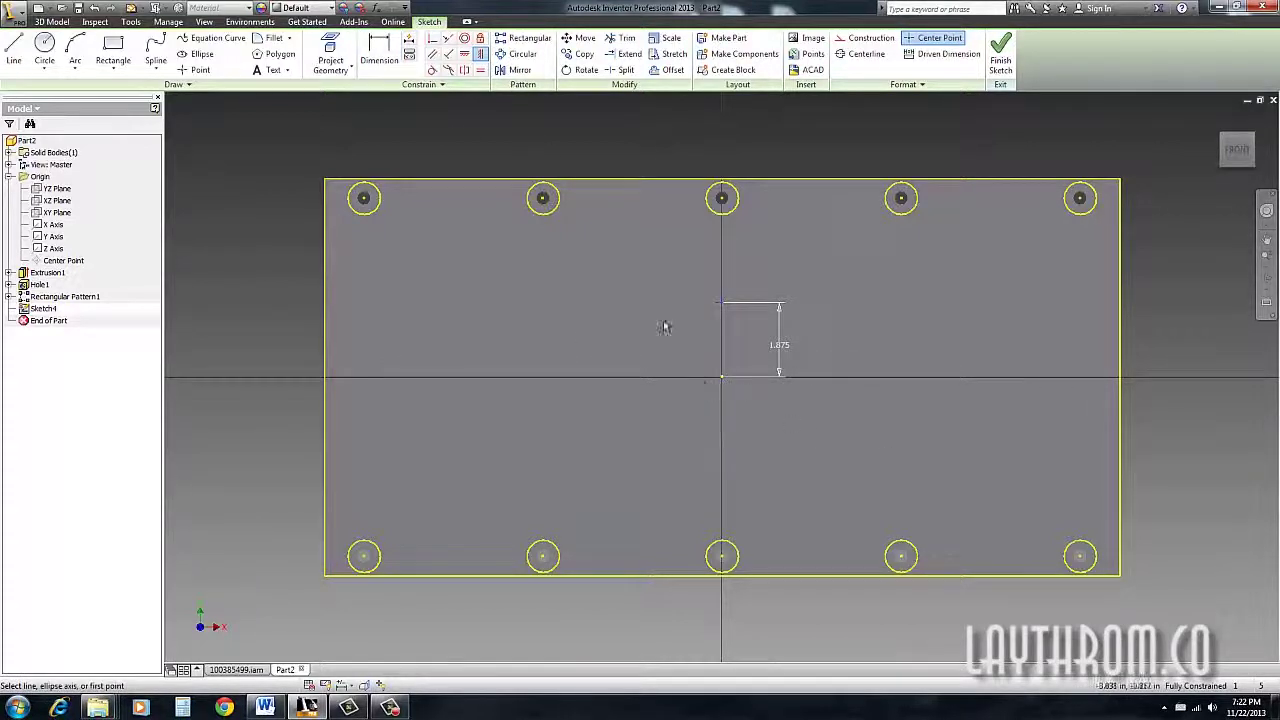
{"action": "left_click", "coordinate": [1000, 55]}
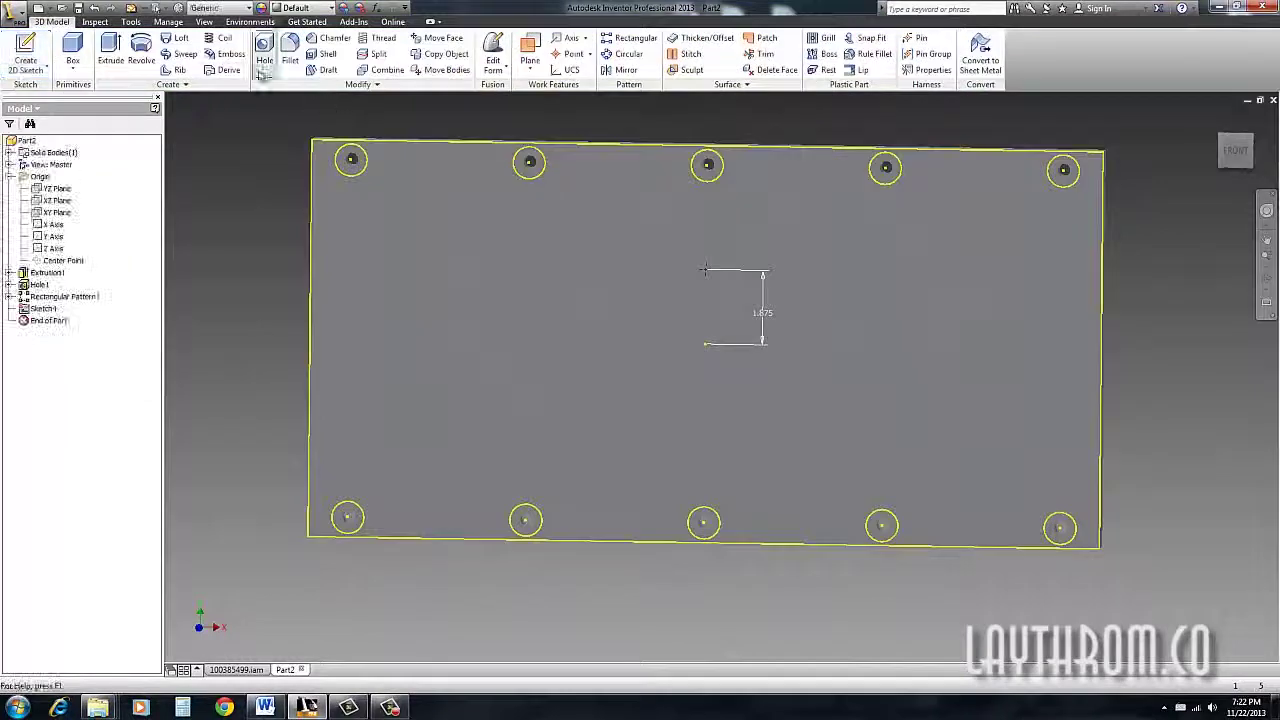
Create a plain drilled through-all hole at the sketched point, sized for a 3/8 hex head bolt with normal fit.
{"action": "left_click", "coordinate": [265, 55]}
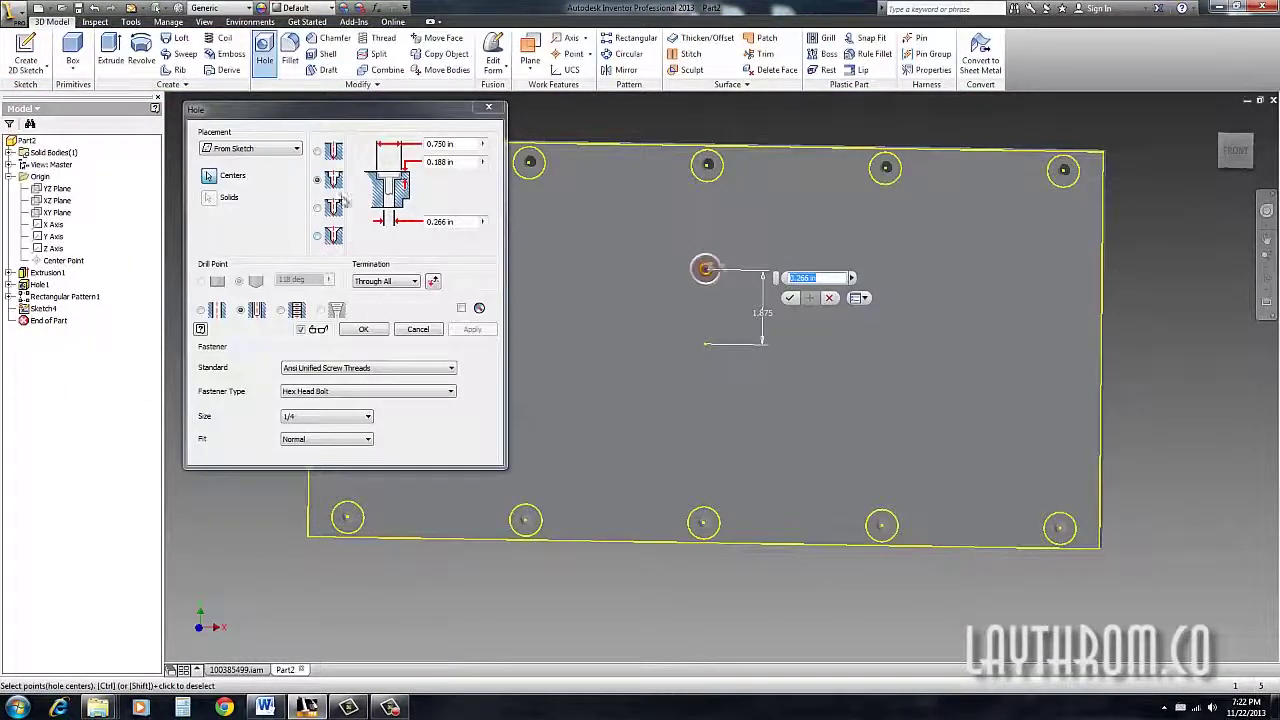
{"action": "left_click", "coordinate": [332, 150]}
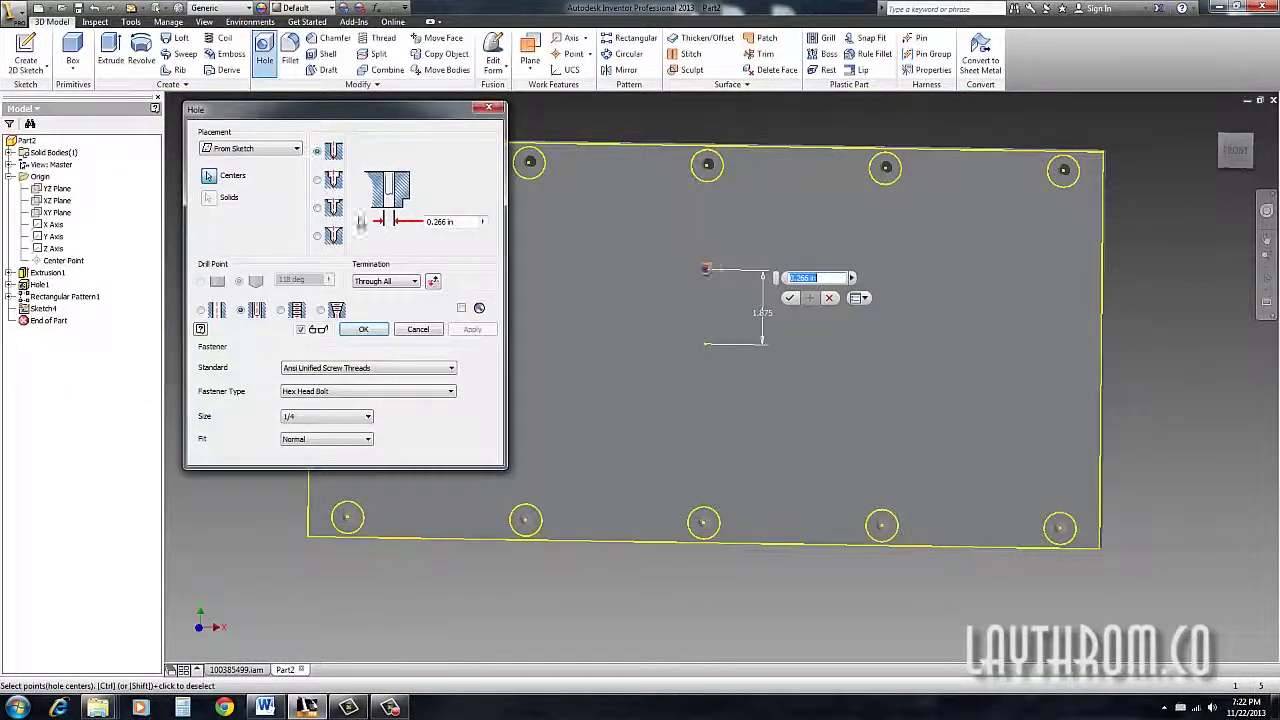
{"action": "left_click", "coordinate": [349, 417]}
{"action": "left_click", "coordinate": [328, 454]}
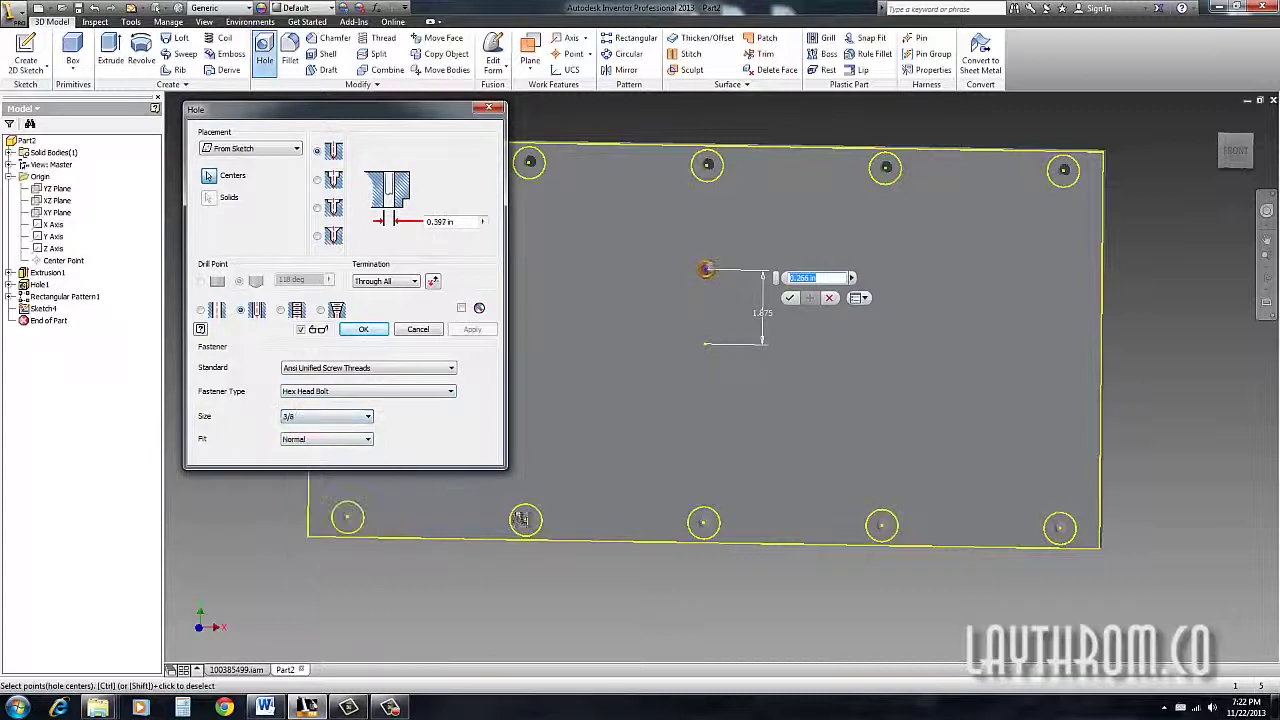
{"action": "left_click", "coordinate": [378, 332]}
{"action": "middle_click_drag", "start_coordinate": [726, 309], "coordinate": [722, 341], "text": "shift"}
{"action": "scroll", "coordinate": [678, 292], "scroll_direction": "down", "scroll_amount": 1}
{"action": "scroll", "coordinate": [722, 341], "scroll_direction": "up", "scroll_amount": 1}
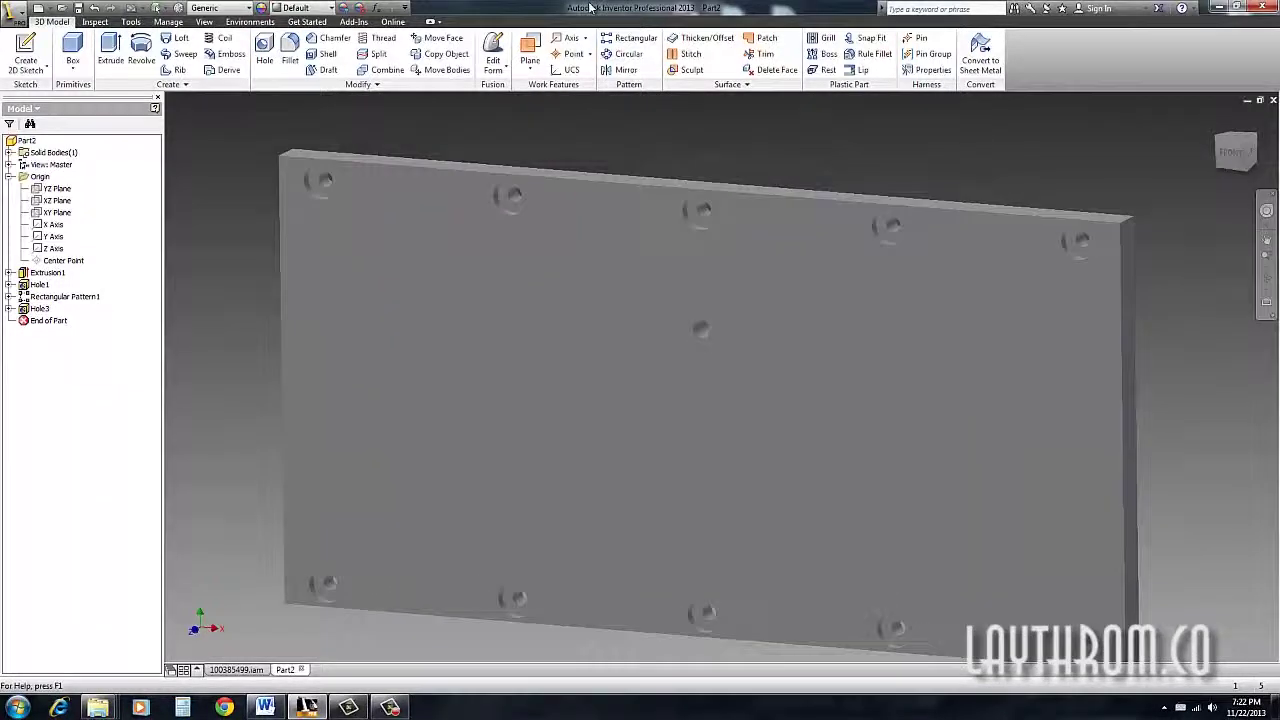
Set up a circular pattern of the new 3/8 bolt hole with the Z axis as the rotation axis.
{"action": "left_click", "coordinate": [625, 56]}
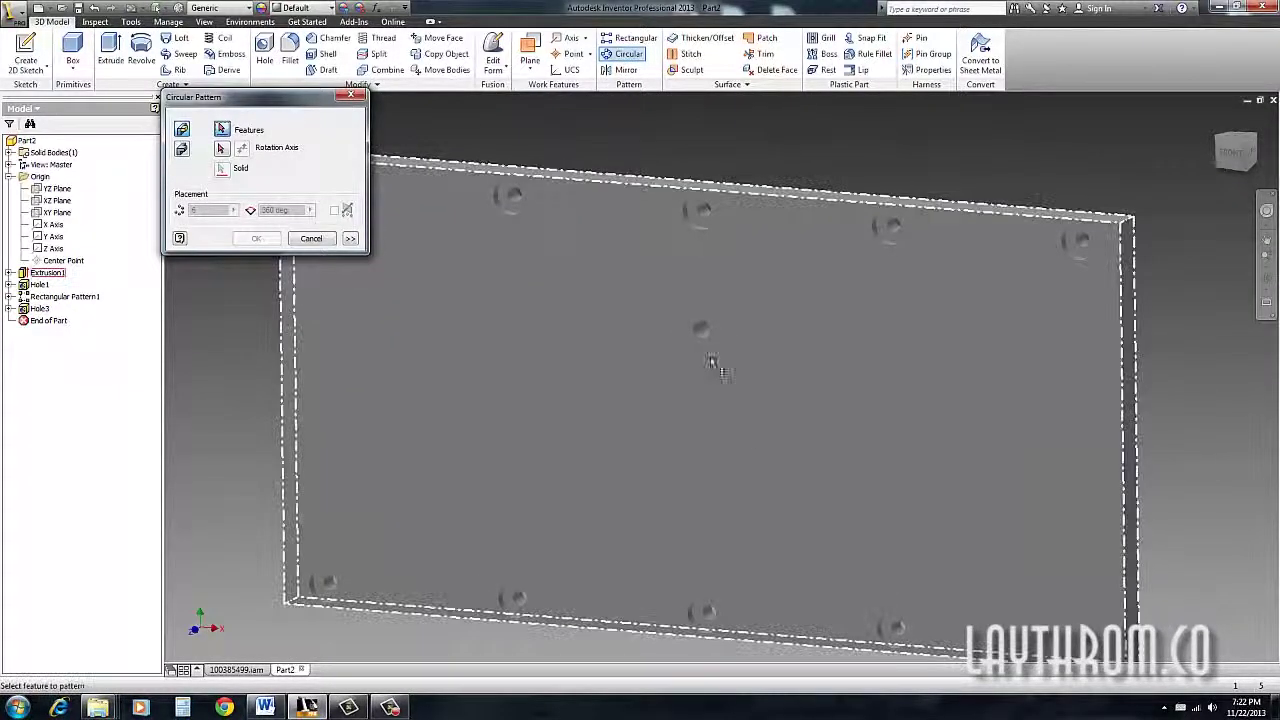
{"action": "left_click", "coordinate": [706, 328]}
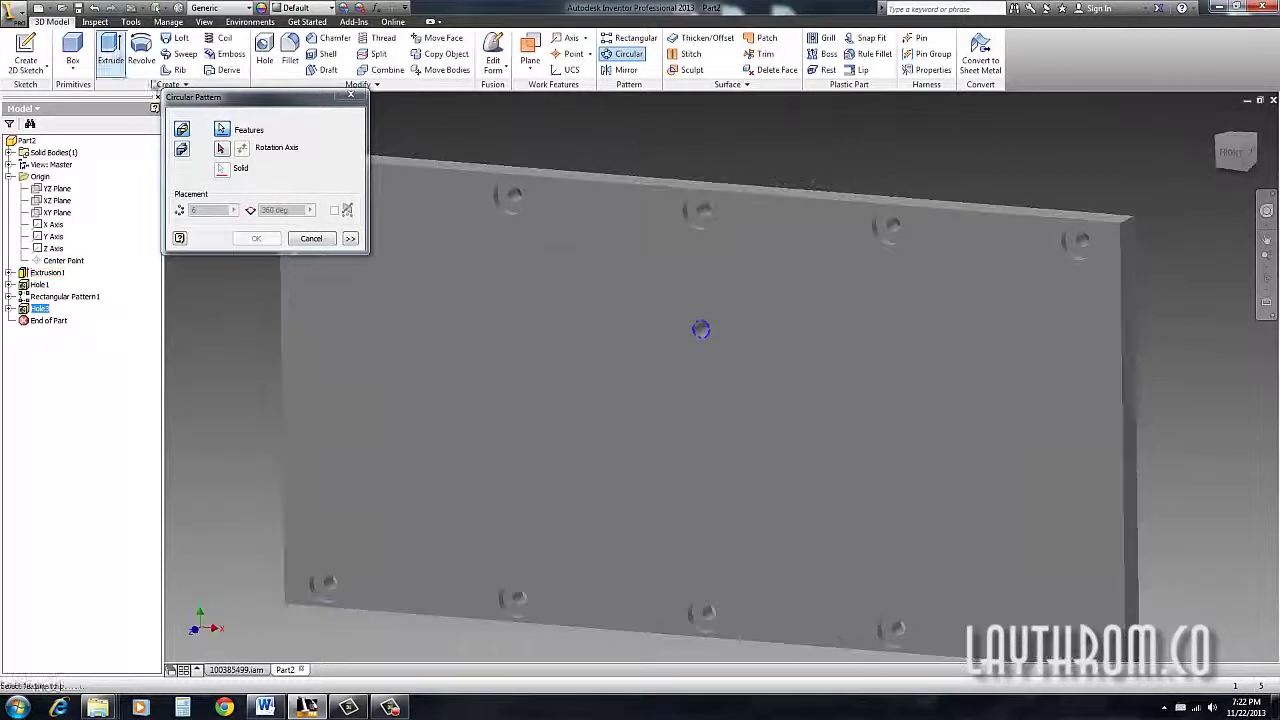
{"action": "left_click", "coordinate": [224, 150]}
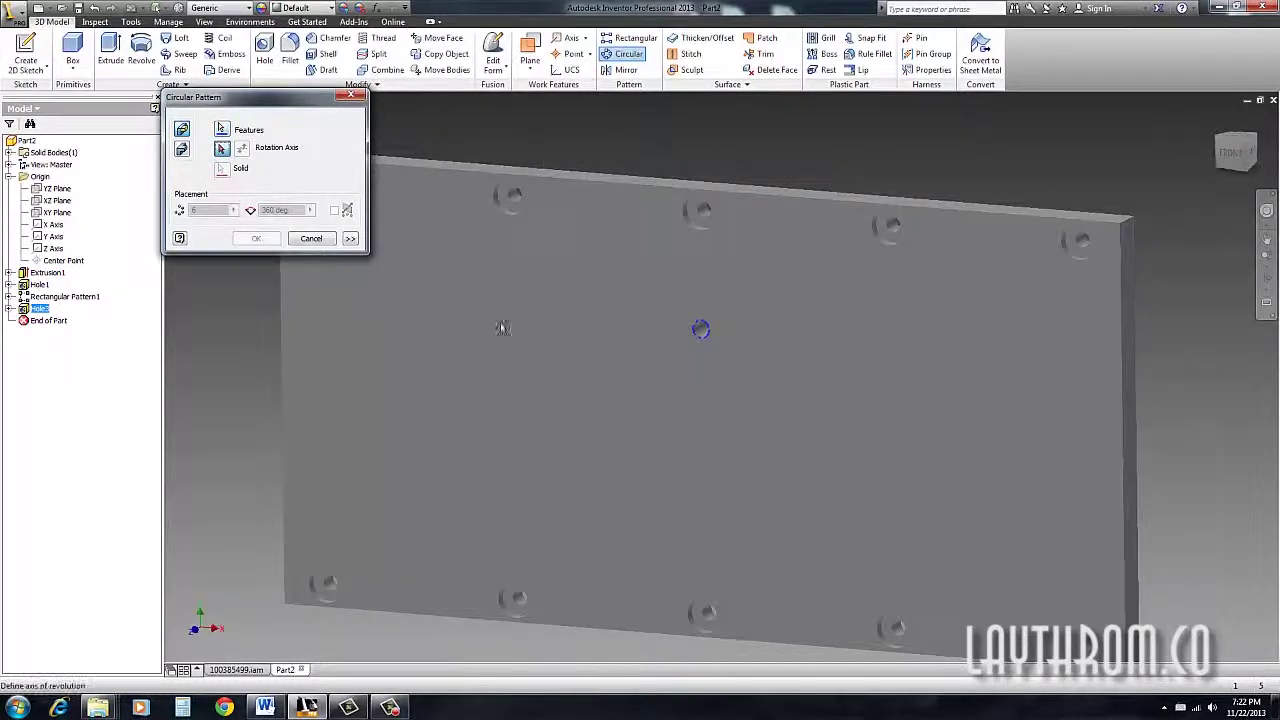
{"action": "left_click", "coordinate": [52, 238]}
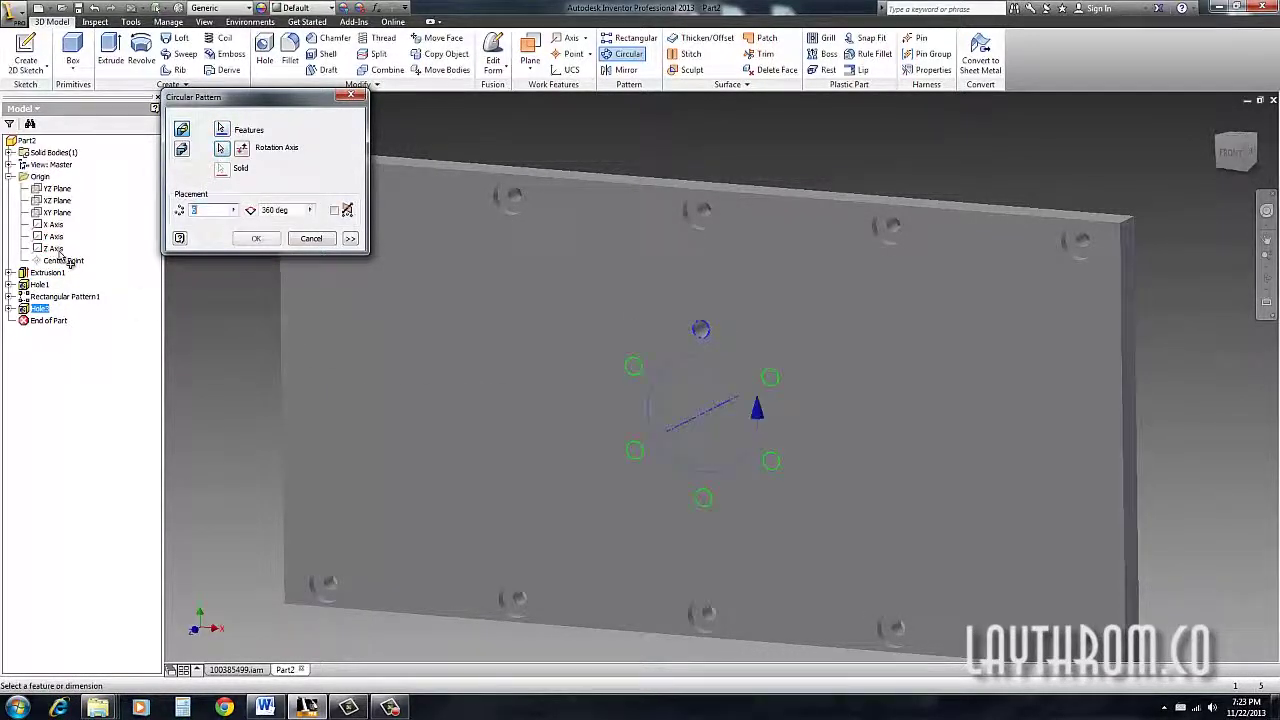
{"action": "key", "text": "Page_Up"}
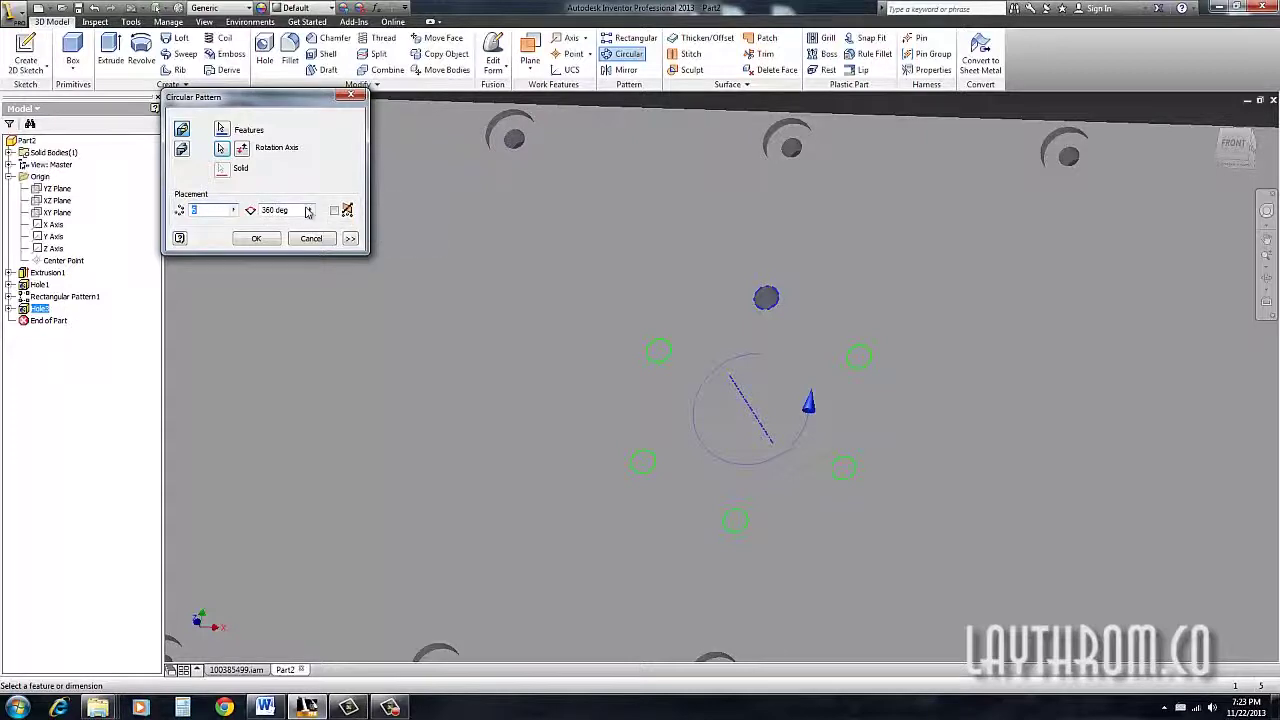
Set the circular pattern to 8 occurrences over 360 degrees and create it.
{"action": "key", "text": "Tab"}
{"action": "type", "text": "180"}
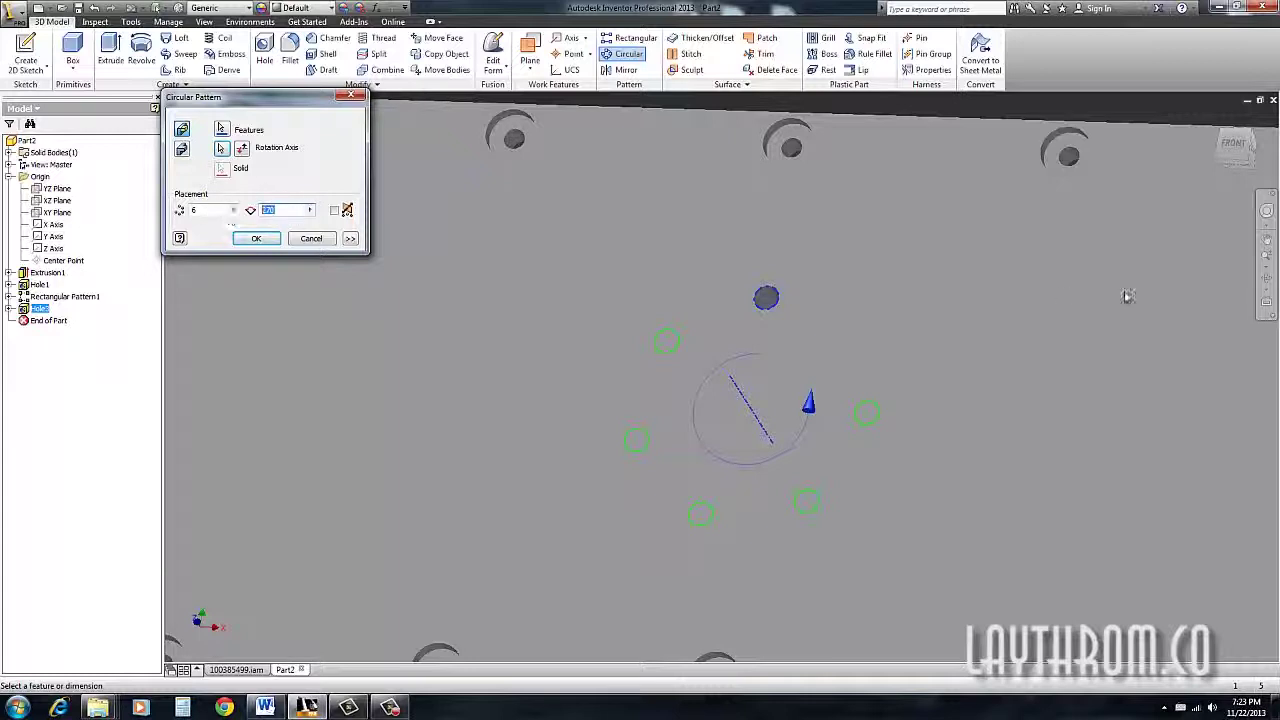
{"action": "type", "text": "0"}
{"action": "left_click_drag", "start_coordinate": [204, 211], "coordinate": [84, 214]}
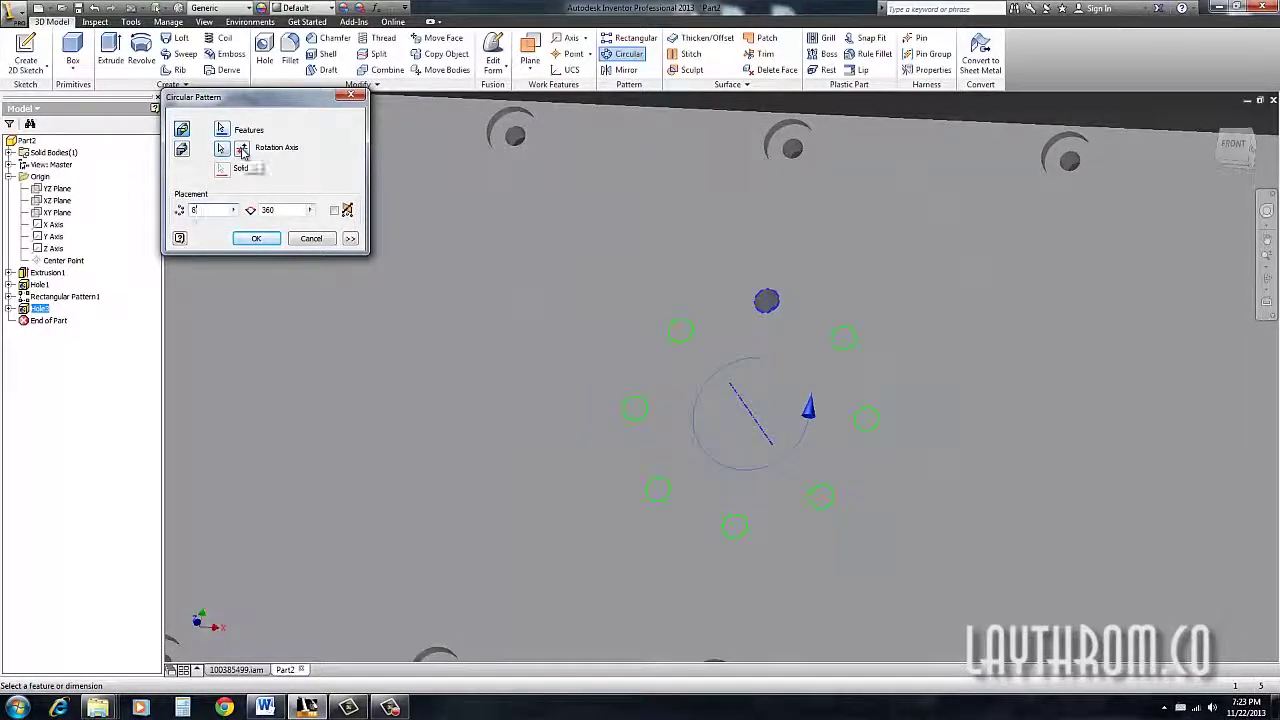
{"action": "left_click", "coordinate": [242, 150]}
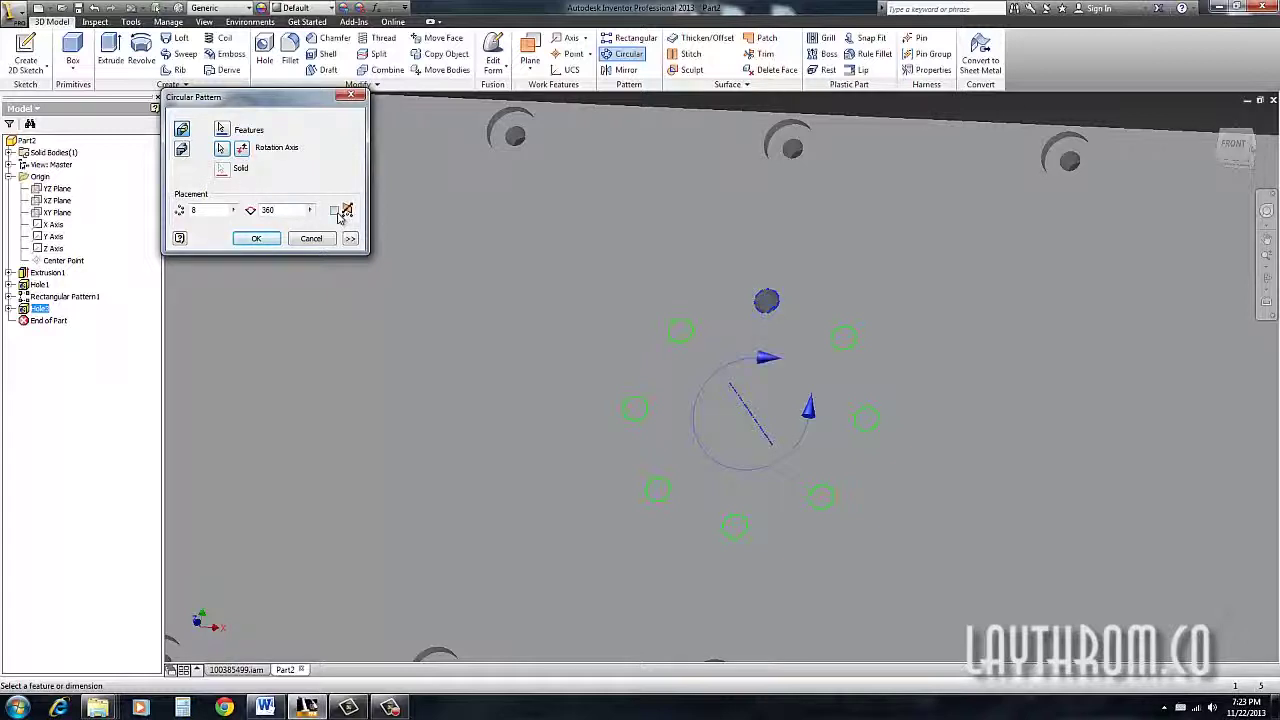
{"action": "left_click", "coordinate": [337, 213]}
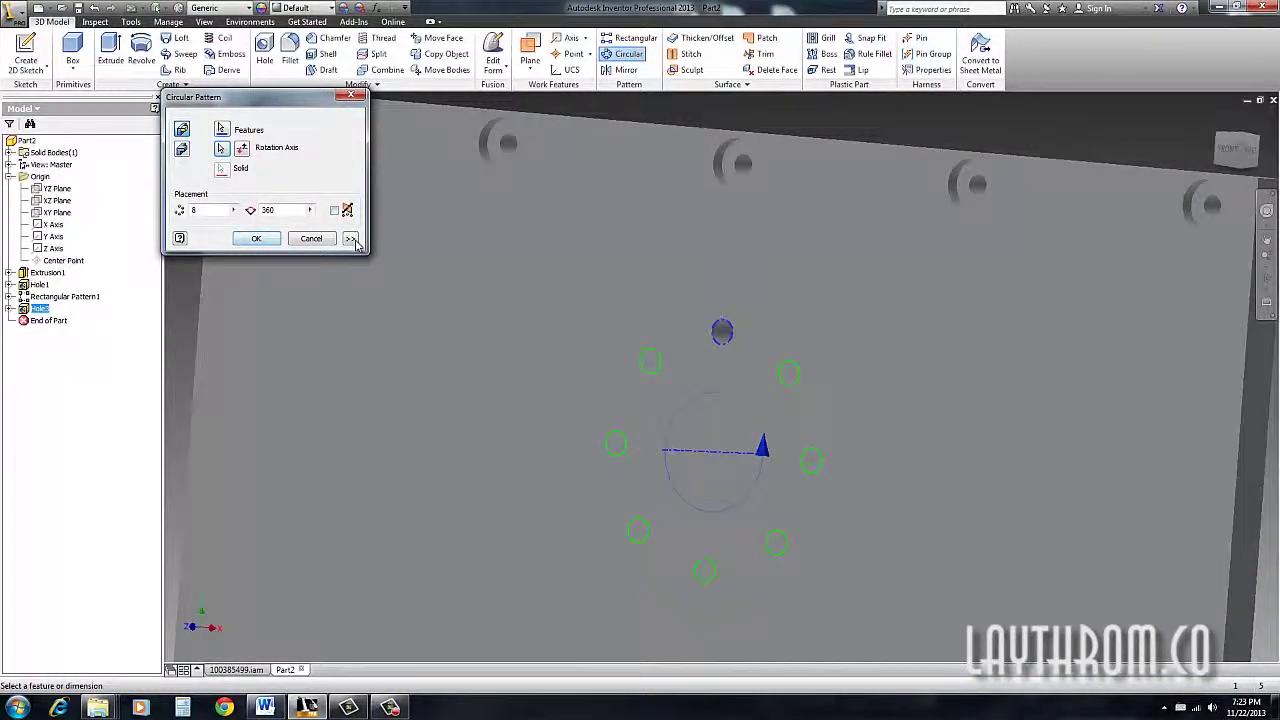
{"action": "left_click", "coordinate": [350, 239]}
{"action": "left_click", "coordinate": [256, 240]}
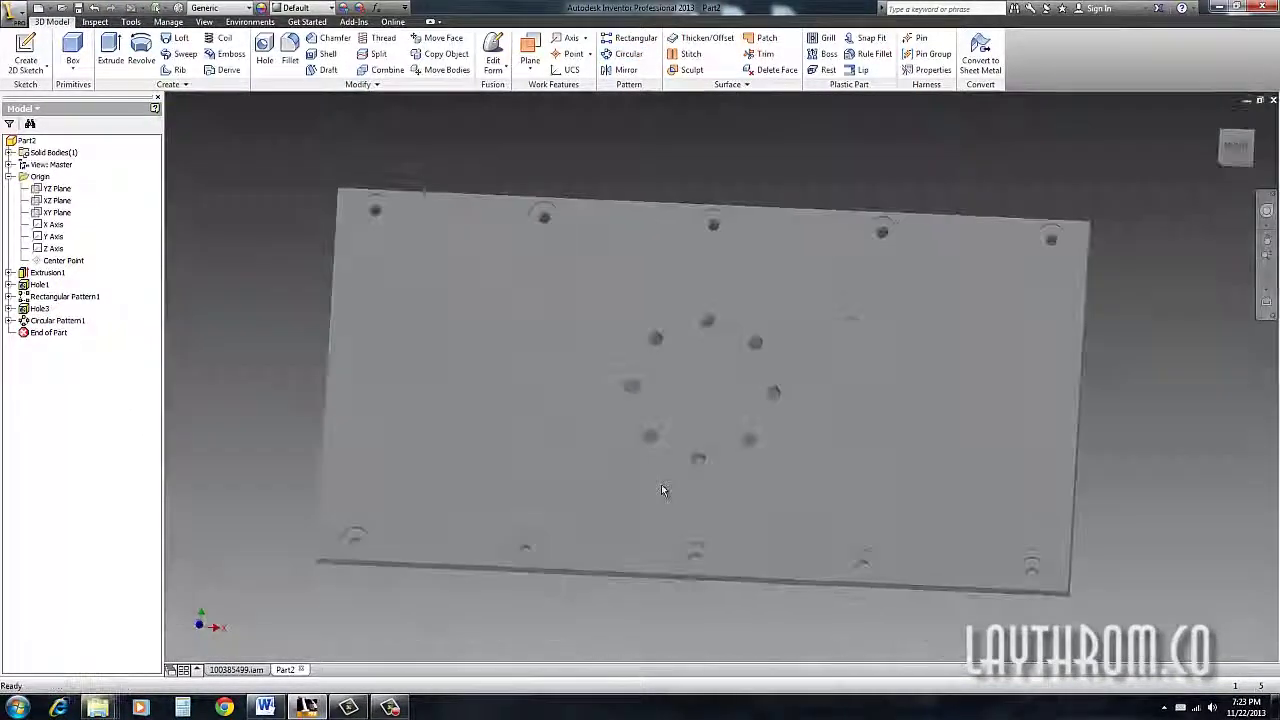
Change the patterned centre hole's fastener size to 1/2.
{"action": "middle_click_drag", "start_coordinate": [661, 488], "coordinate": [12, 312], "text": "shift"}
{"action": "scroll", "coordinate": [690, 443], "scroll_direction": "down", "scroll_amount": 3}
{"action": "left_click", "coordinate": [22, 311]}
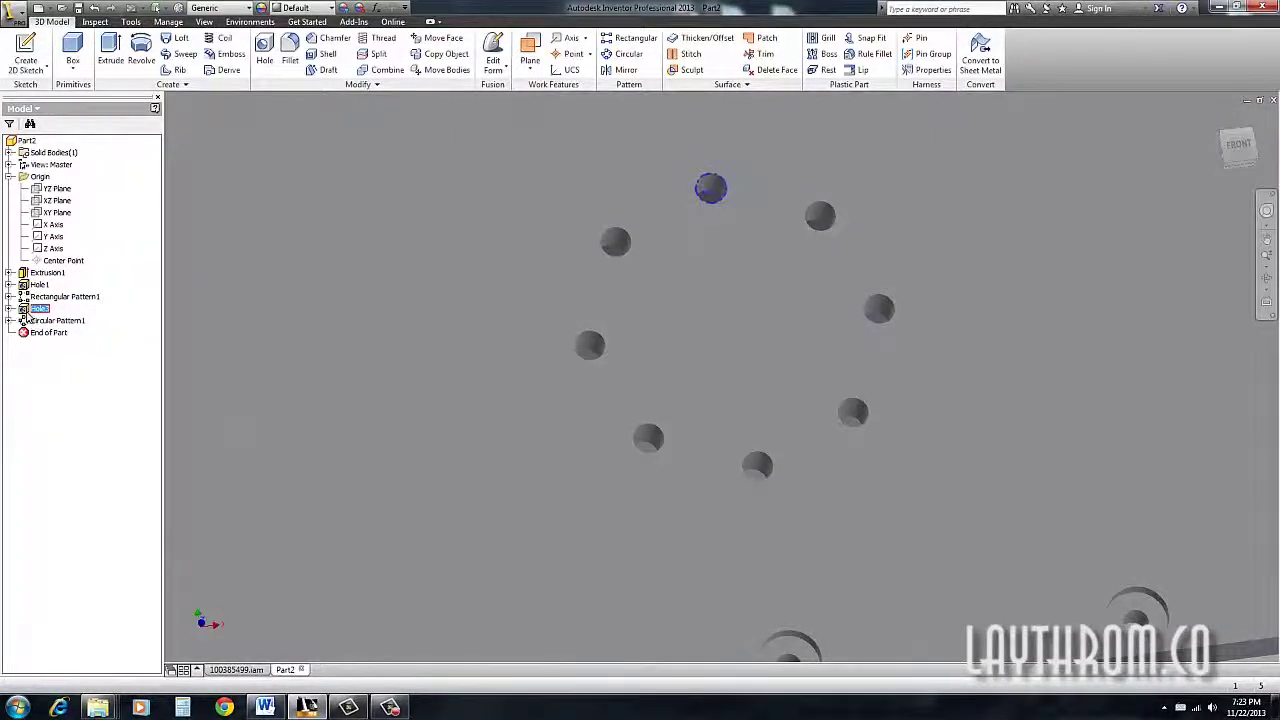
{"action": "double_click", "coordinate": [30, 310]}
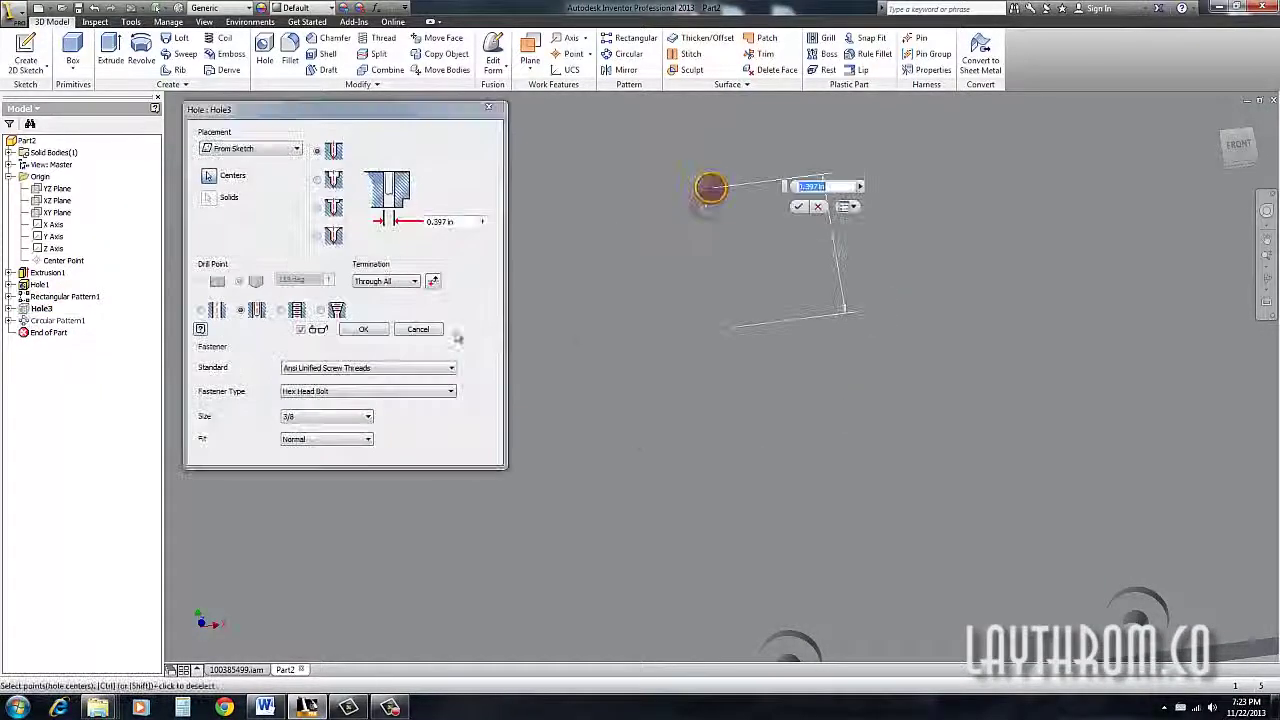
{"action": "left_click", "coordinate": [326, 417]}
{"action": "left_click", "coordinate": [318, 470]}
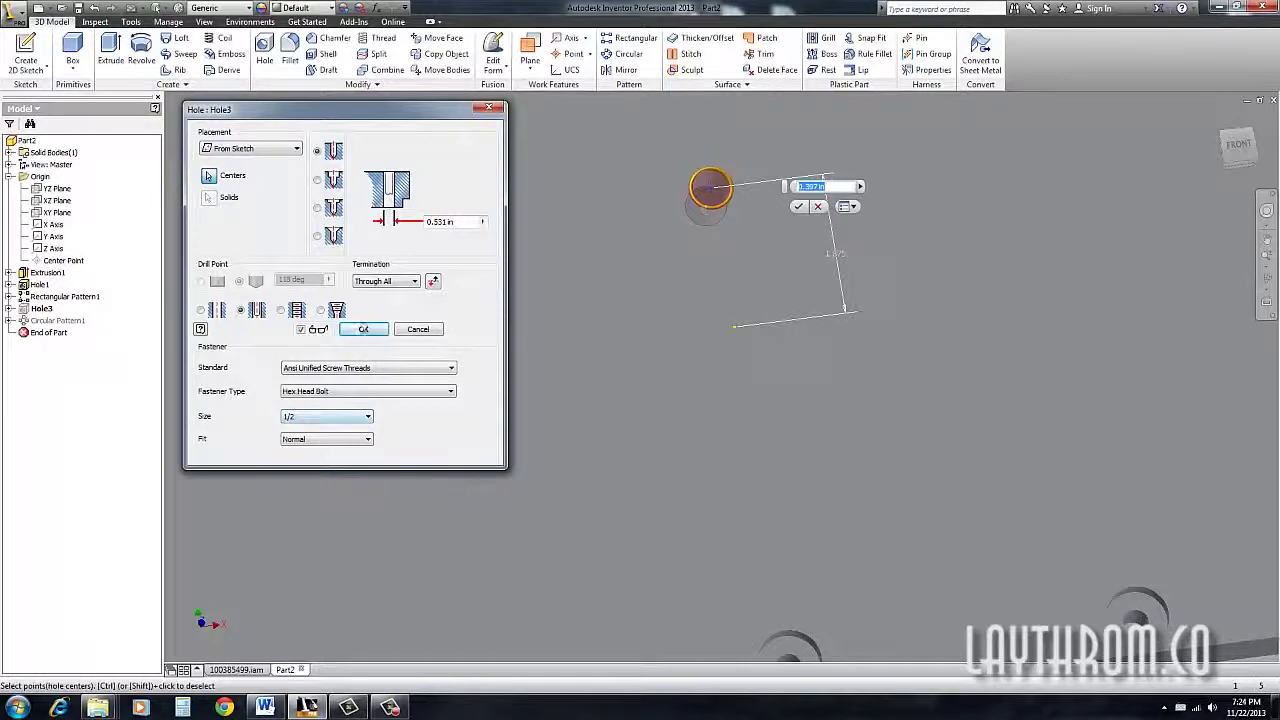
{"action": "left_click", "coordinate": [364, 331]}
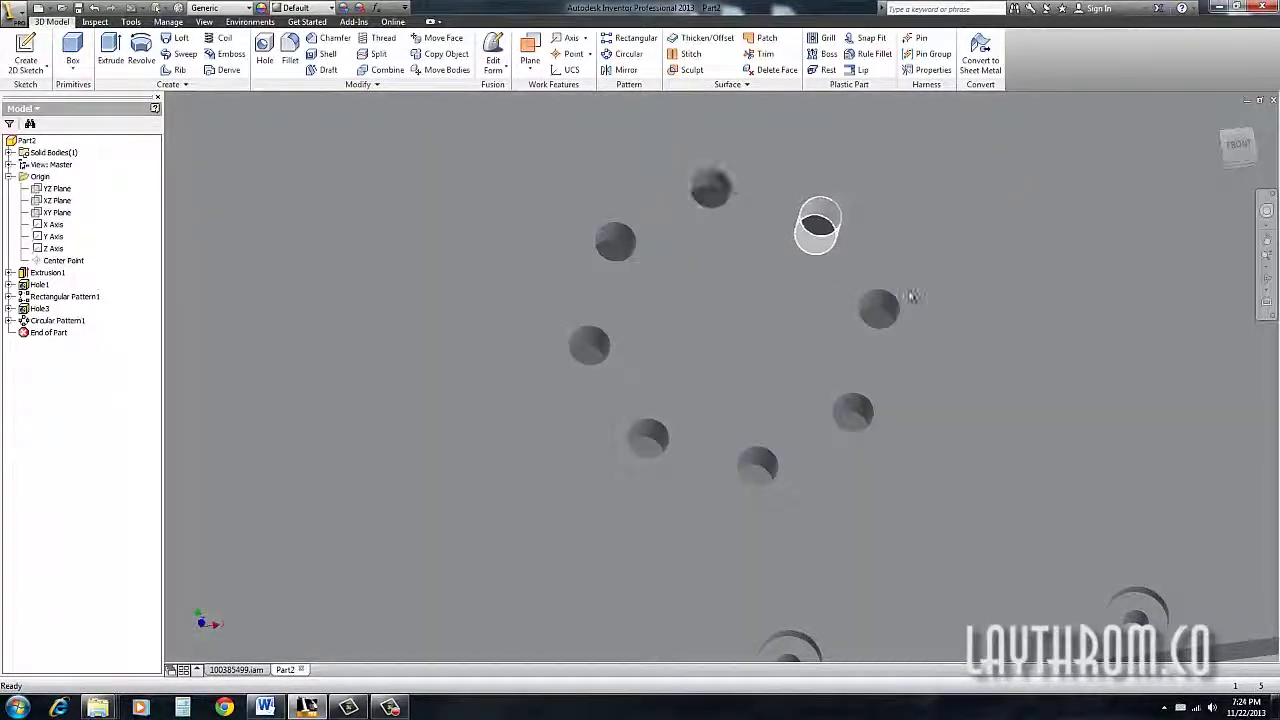
Examine the bolt circle and the whole plate from several angles, and check the sketch behind the source hole feature.
{"action": "scroll", "coordinate": [732, 251], "scroll_direction": "down", "scroll_amount": 2}
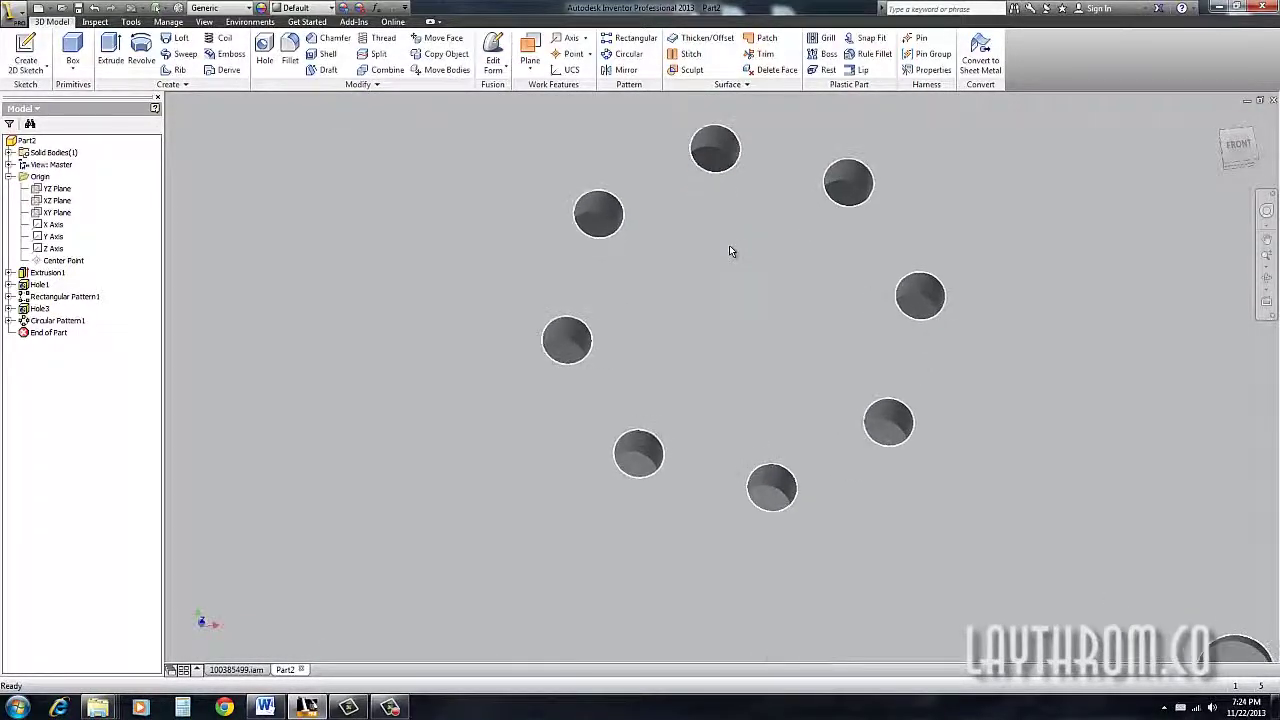
{"action": "scroll", "coordinate": [732, 251], "scroll_direction": "up", "scroll_amount": 1}
{"action": "scroll", "coordinate": [729, 251], "scroll_direction": "up", "scroll_amount": 3}
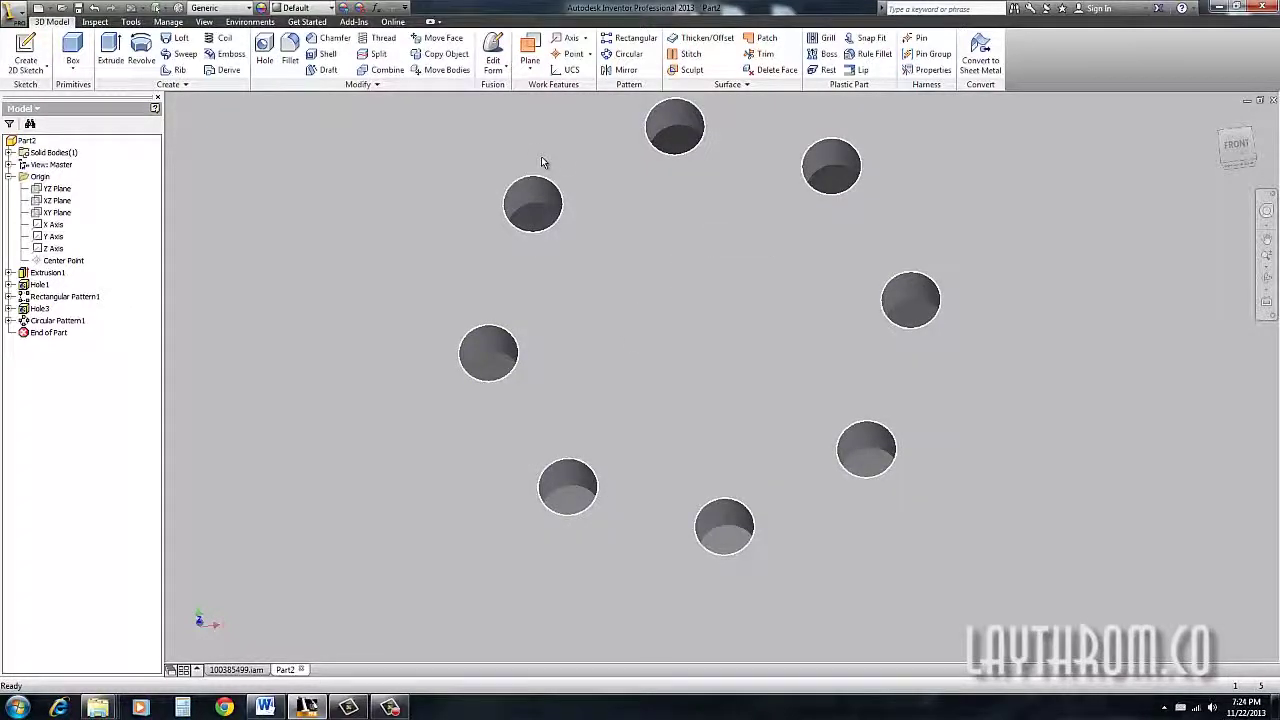
{"action": "key", "text": "F5"}
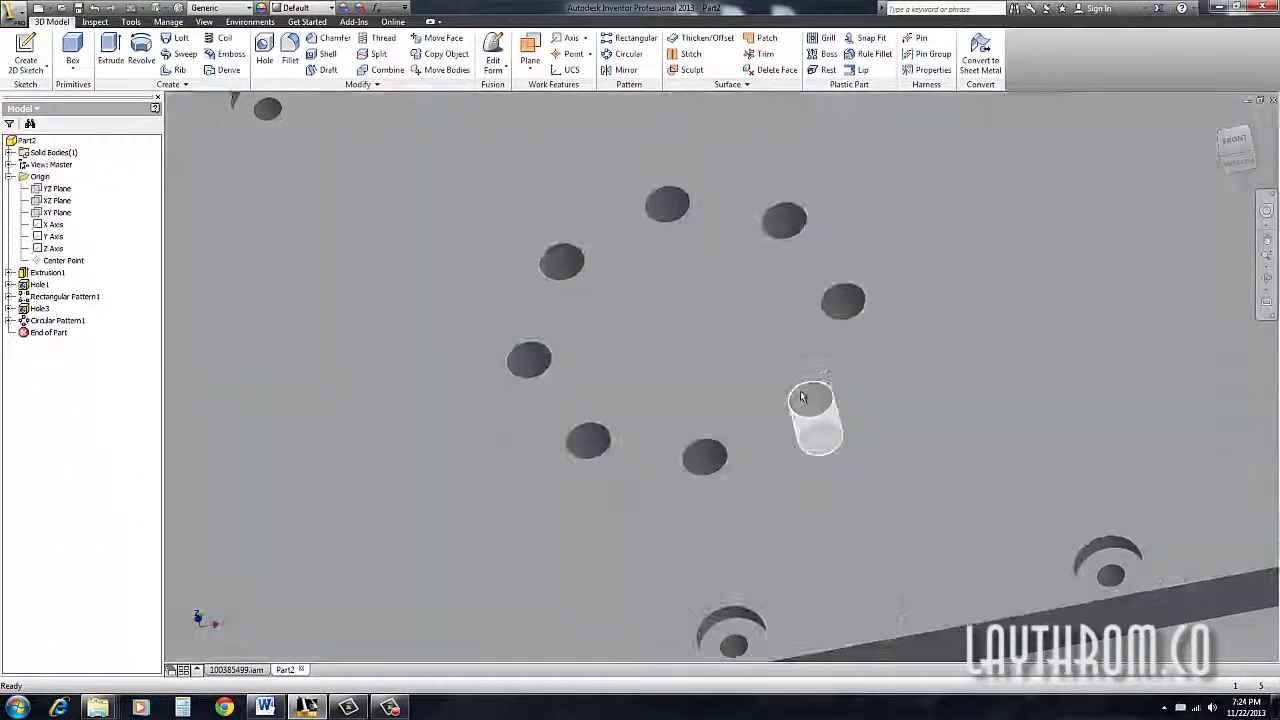
{"action": "scroll", "coordinate": [803, 397], "scroll_direction": "up", "scroll_amount": 5}
{"action": "middle_click_drag", "start_coordinate": [803, 397], "coordinate": [568, 514], "text": "shift"}
{"action": "scroll", "coordinate": [471, 486], "scroll_direction": "down", "scroll_amount": 3}
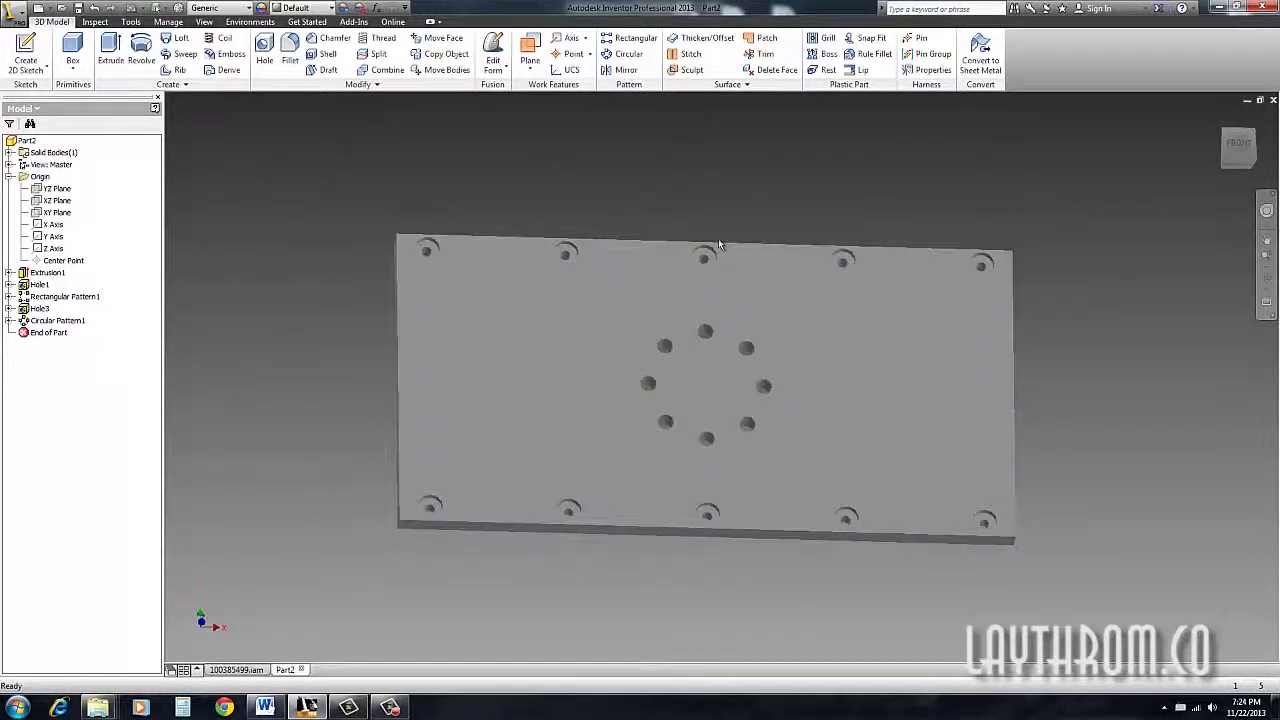
{"action": "key", "text": "F6"}
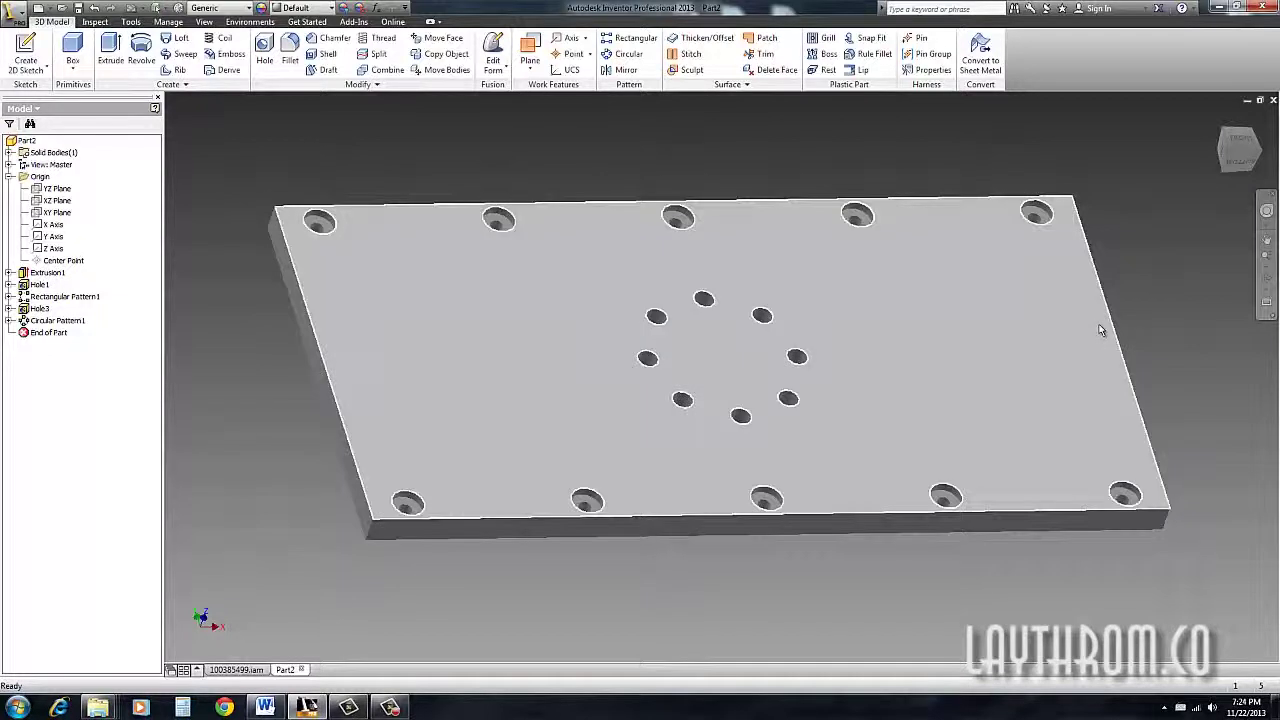
{"action": "mouse_move", "coordinate": [1099, 330]}
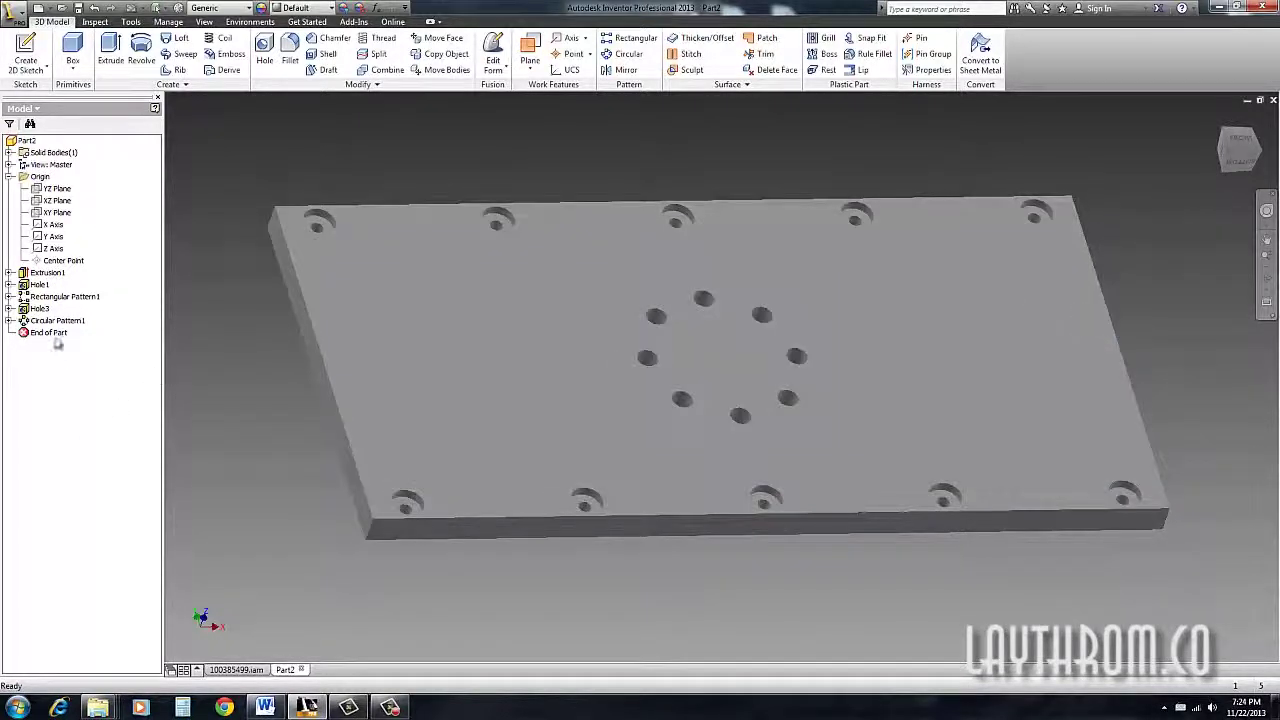
{"action": "left_click", "coordinate": [9, 308]}
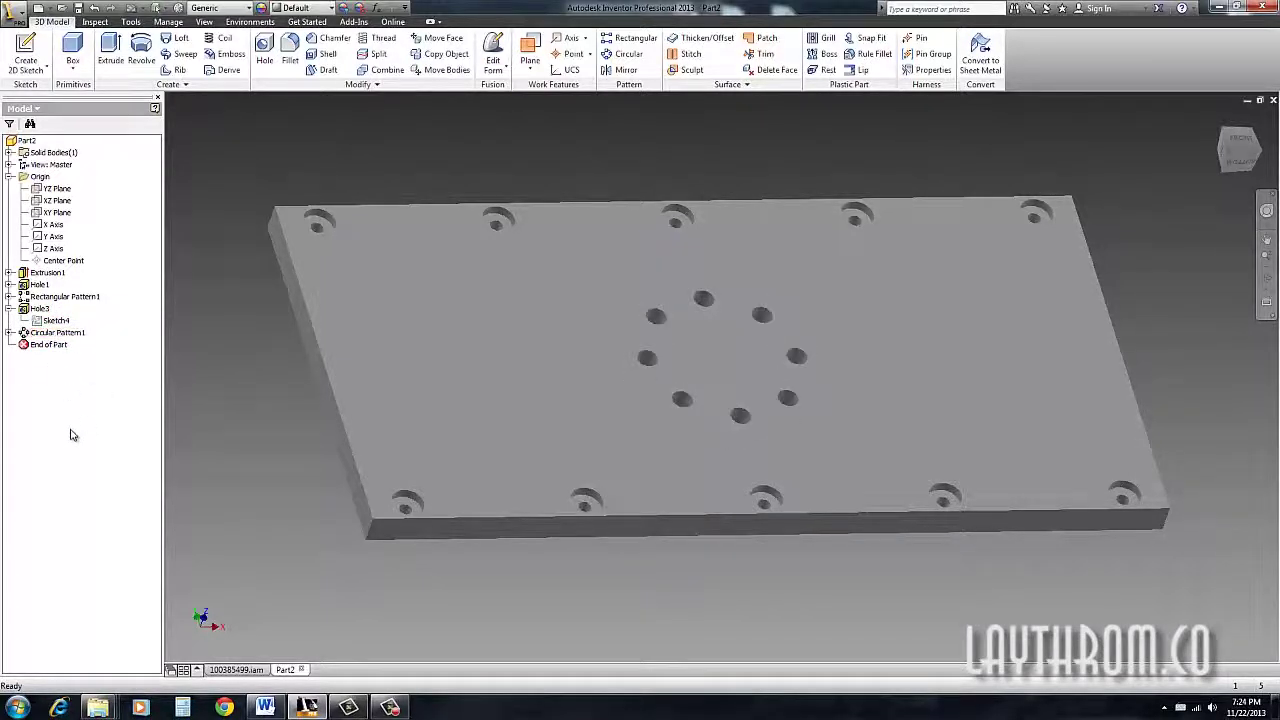
{"action": "left_click", "coordinate": [9, 308]}
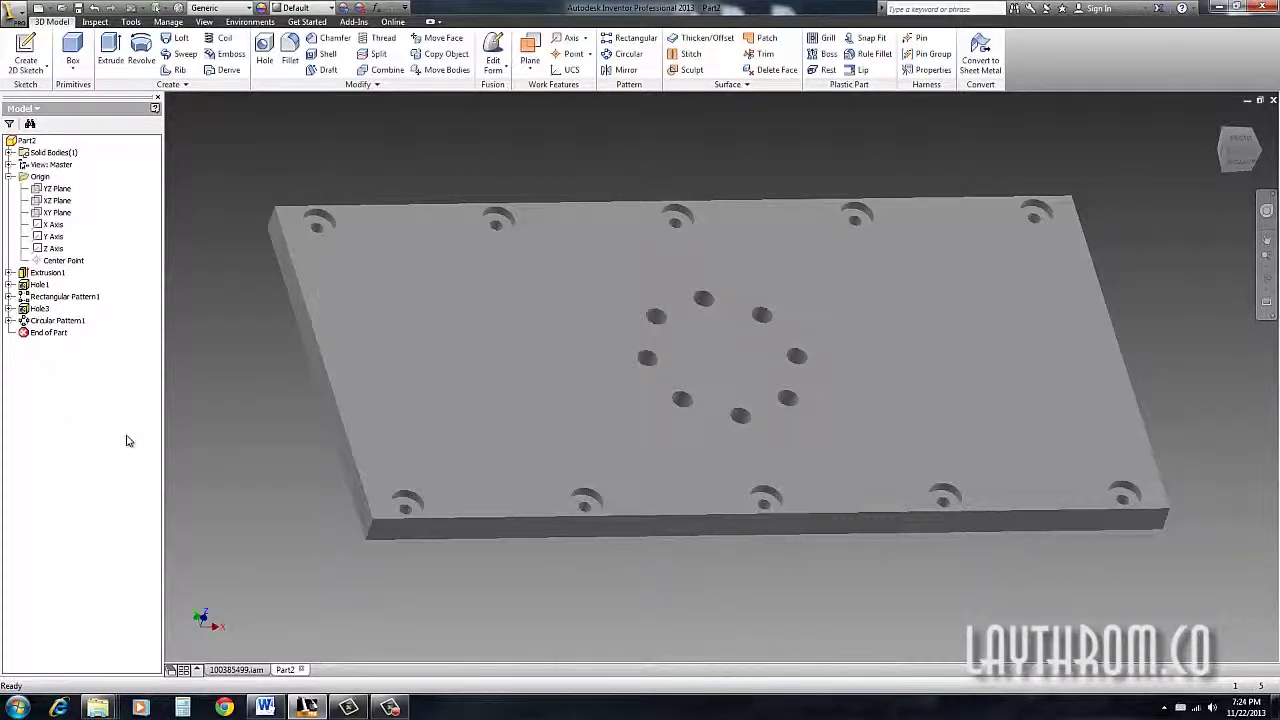
{"action": "key", "text": "F6"}
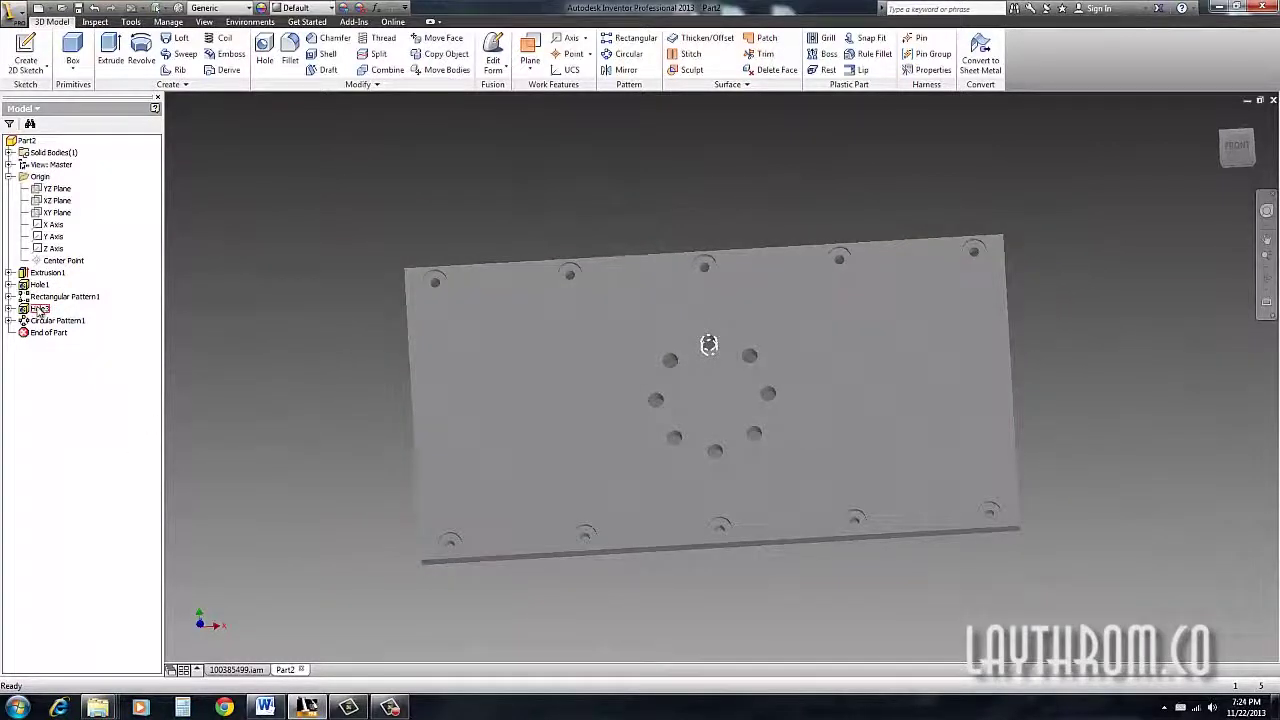
{"action": "left_click", "coordinate": [40, 309]}
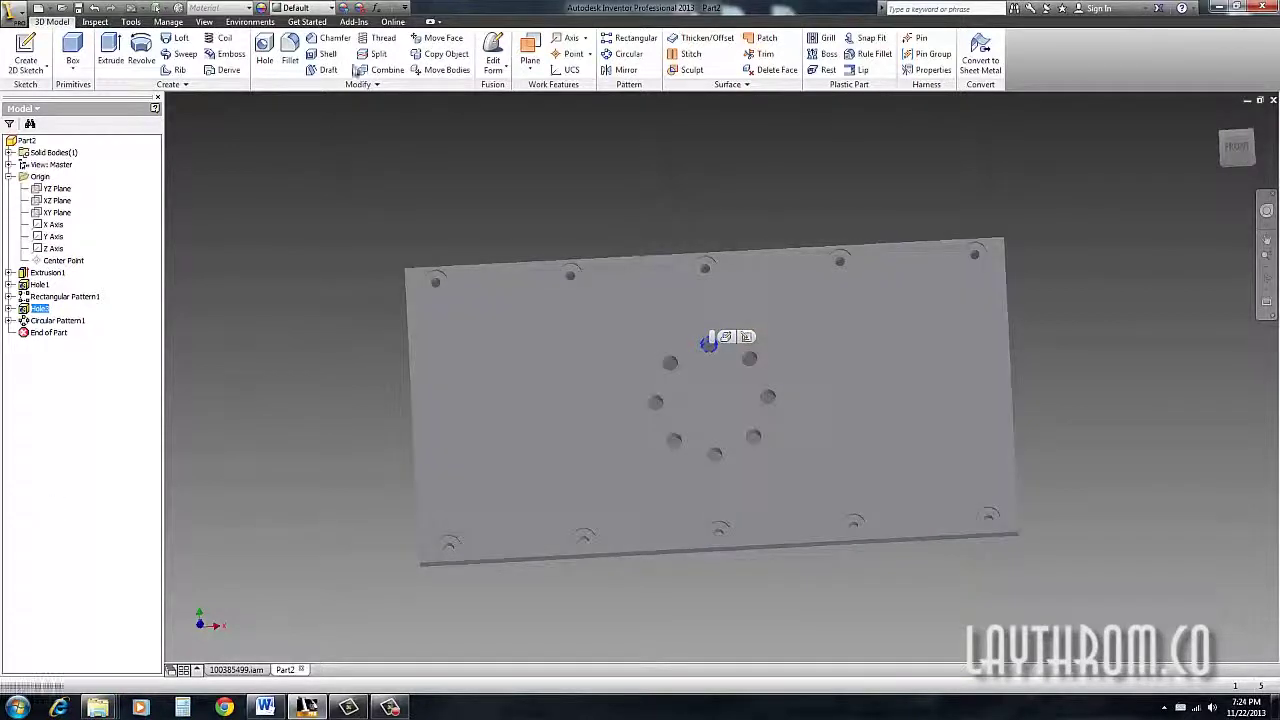
Start a sketch on the plate's front face and draw a rectangle between the bolt circle and the plate's left edge.
{"action": "middle_click_drag", "start_coordinate": [462, 463], "coordinate": [615, 284], "text": "shift"}
{"action": "scroll", "coordinate": [577, 346], "scroll_direction": "down", "scroll_amount": 2}
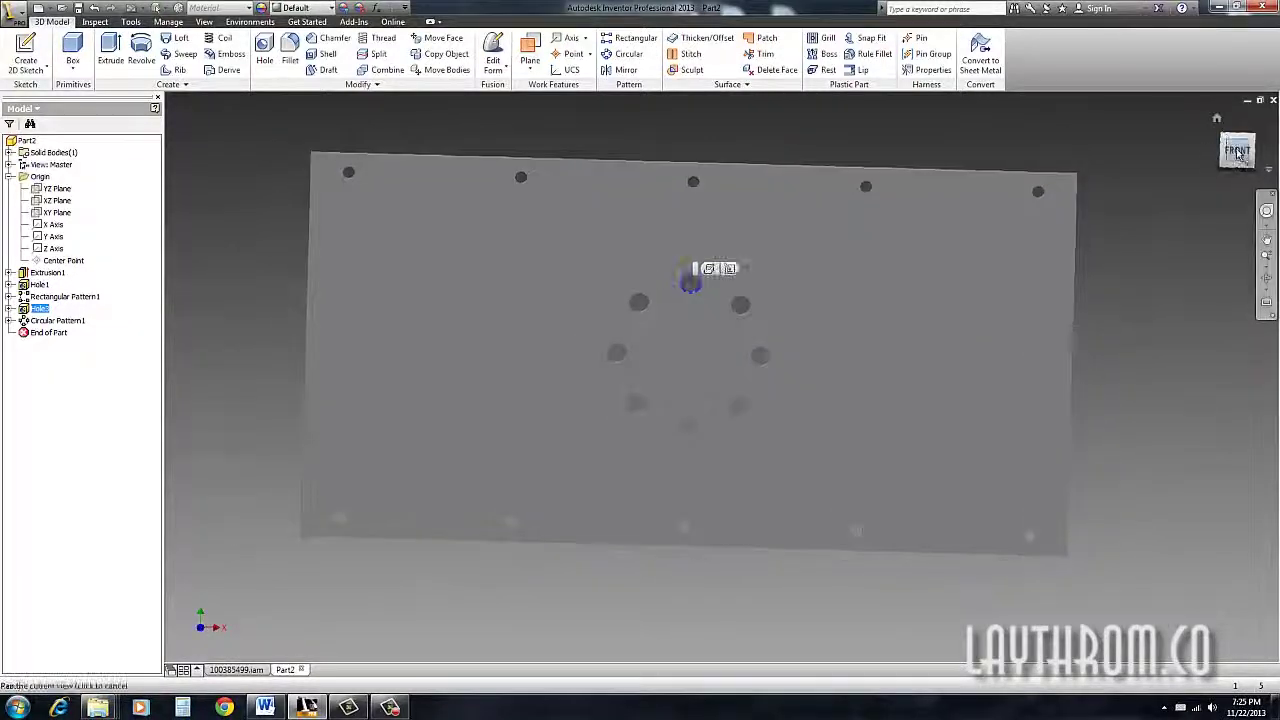
{"action": "left_click", "coordinate": [1237, 150]}
{"action": "scroll", "coordinate": [584, 437], "scroll_direction": "down", "scroll_amount": 4}
{"action": "middle_click_drag", "start_coordinate": [562, 444], "coordinate": [420, 484]}
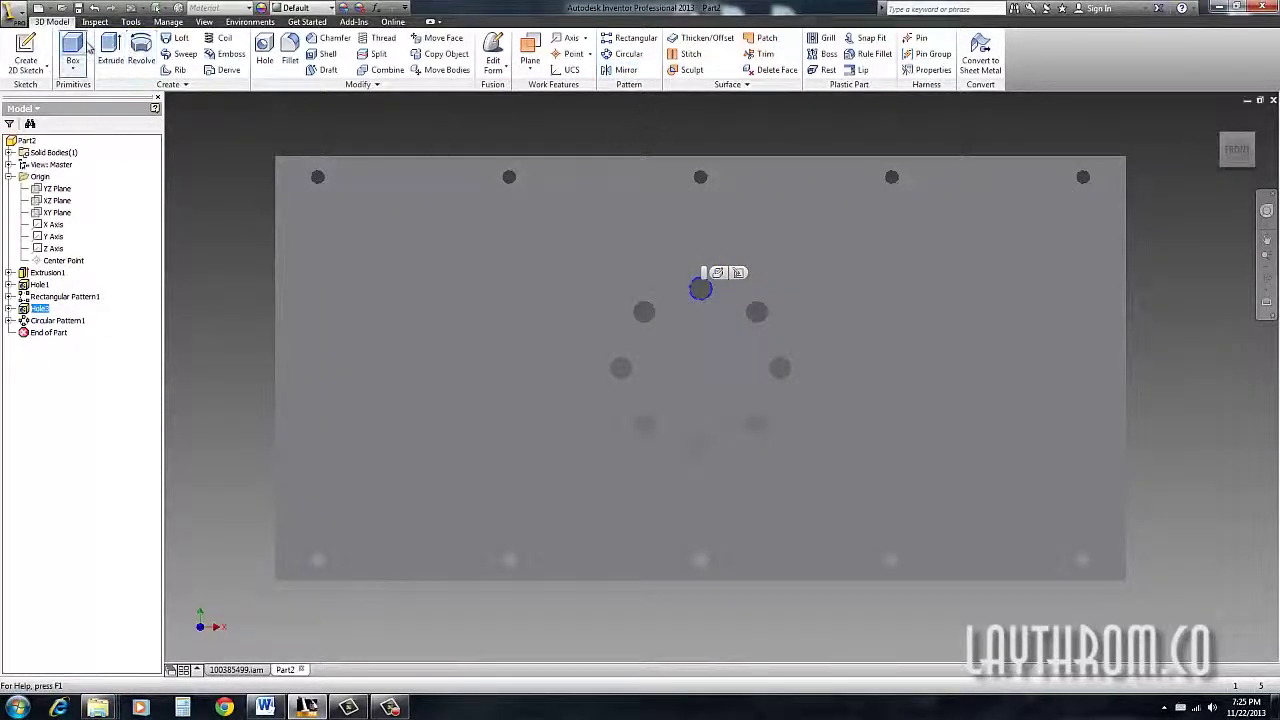
{"action": "left_click", "coordinate": [26, 52]}
{"action": "left_click", "coordinate": [388, 409]}
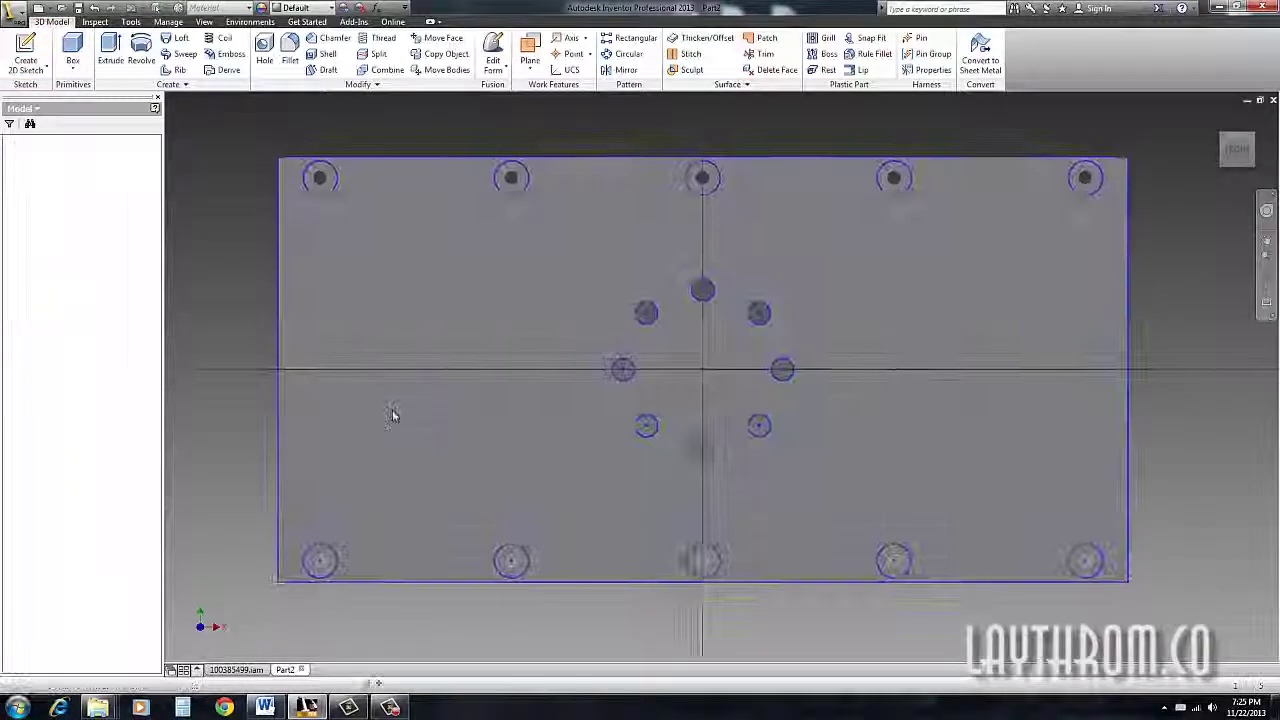
{"action": "left_click", "coordinate": [113, 50]}
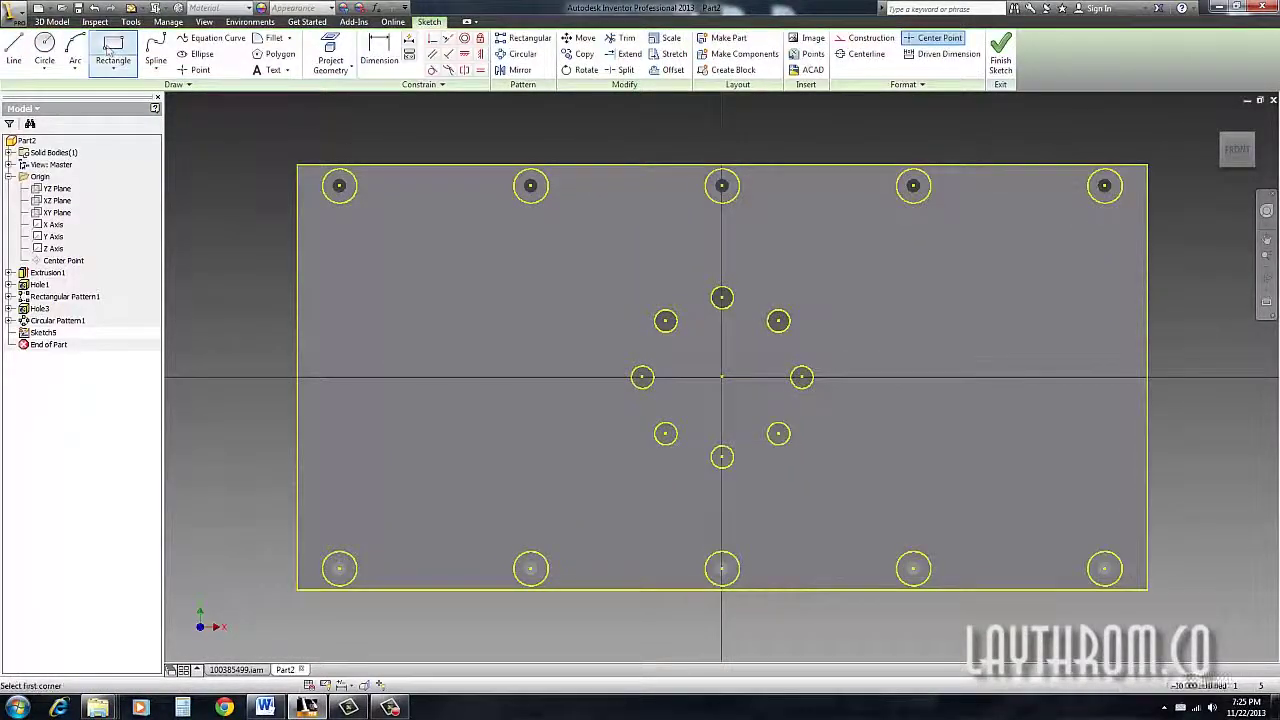
{"action": "left_click", "coordinate": [375, 278]}
{"action": "left_click", "coordinate": [565, 461]}
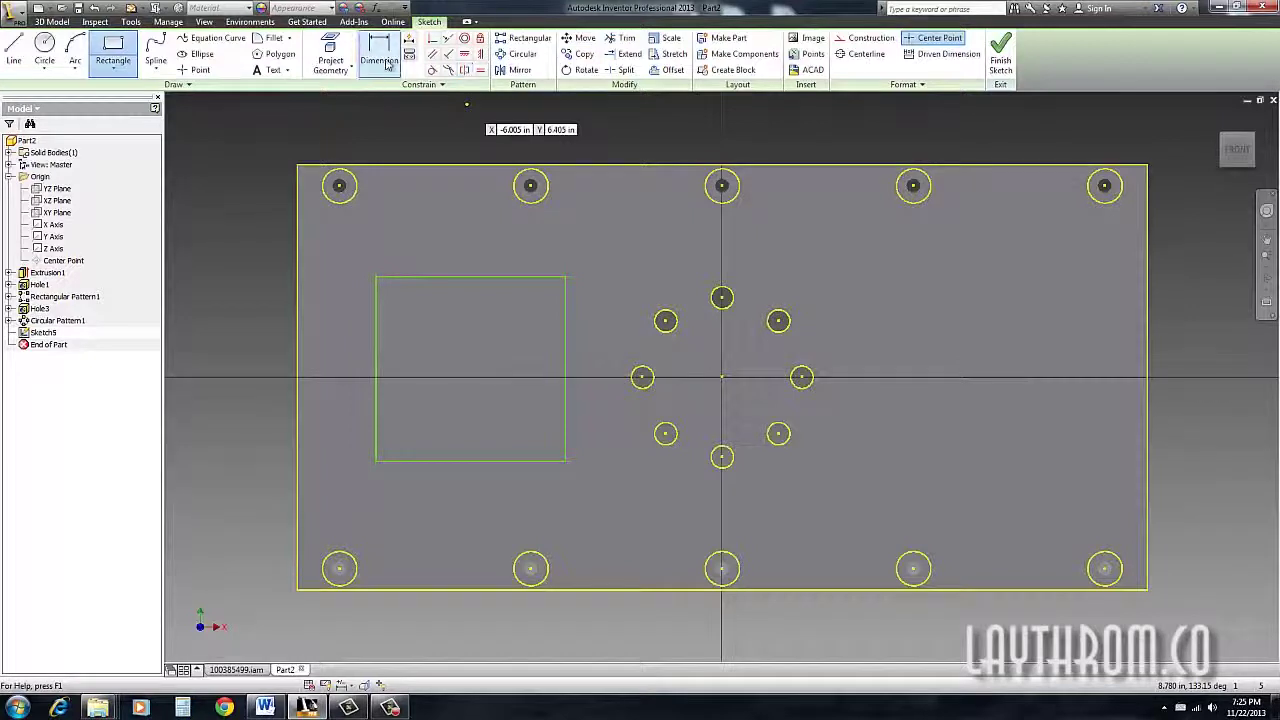
Project the plate's horizontal centre line into the sketch and make the rectangle's upper and lower edges symmetric about it.
{"action": "left_click", "coordinate": [330, 52]}
{"action": "left_click", "coordinate": [57, 212]}
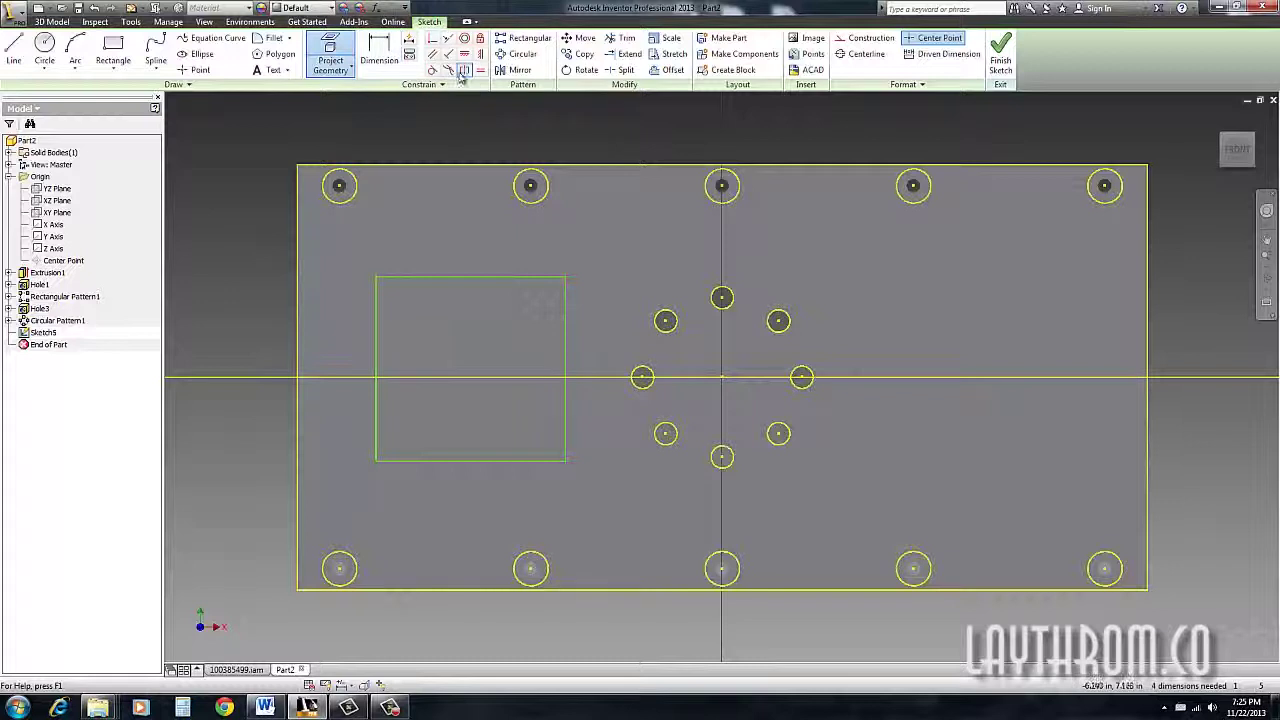
{"action": "left_click", "coordinate": [490, 278]}
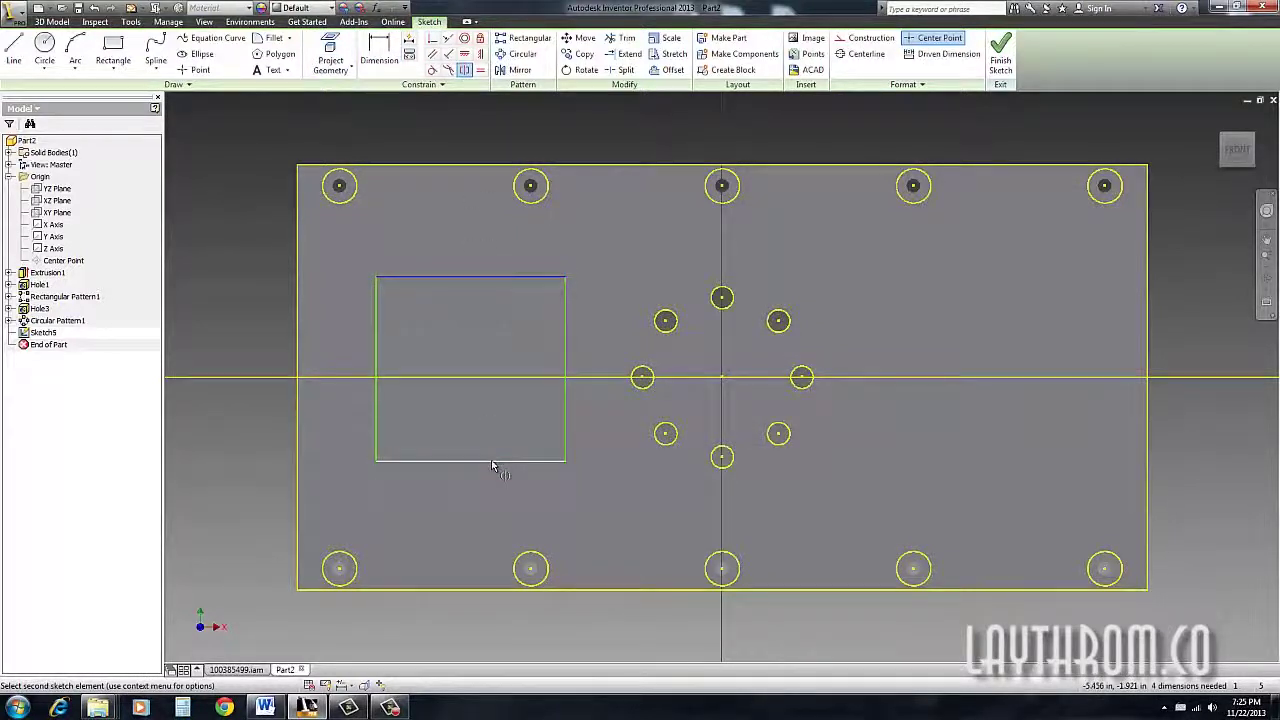
{"action": "left_click", "coordinate": [492, 462]}
{"action": "left_click", "coordinate": [510, 378]}
Dimension the rectangle's left edge at 8.25 in from the plate's centre point.
{"action": "left_click", "coordinate": [378, 50]}
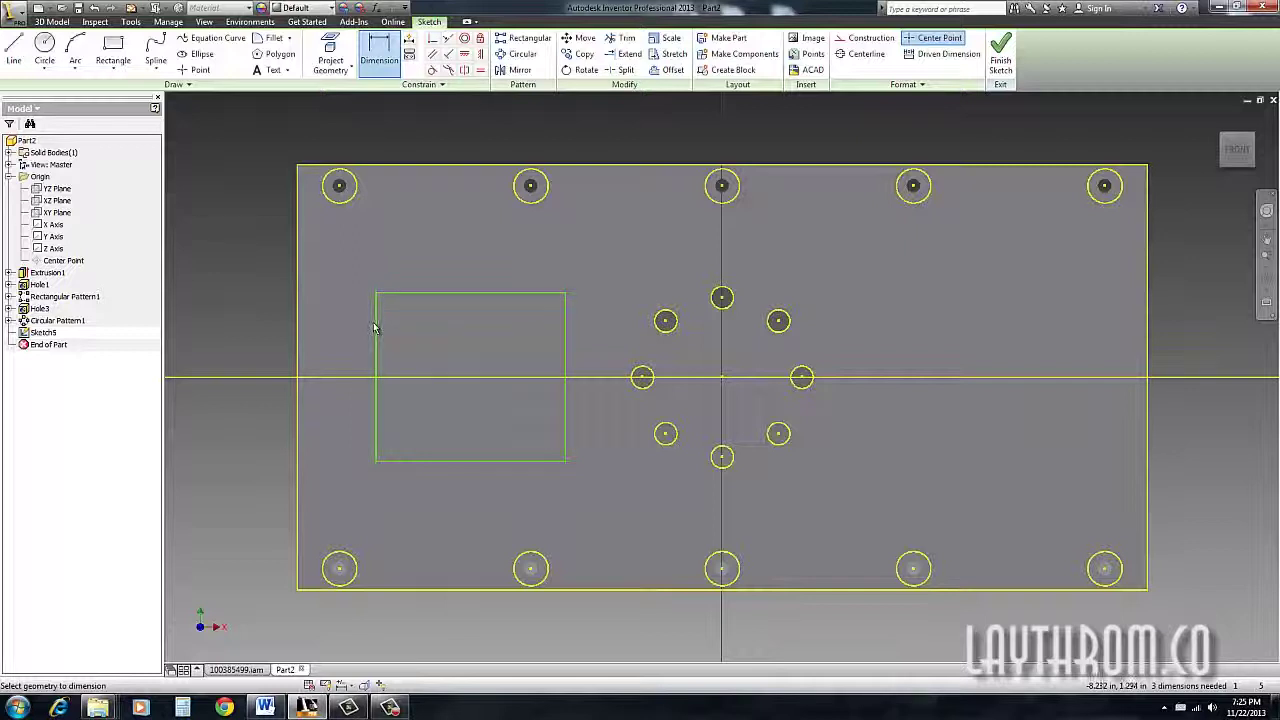
{"action": "left_click", "coordinate": [376, 330]}
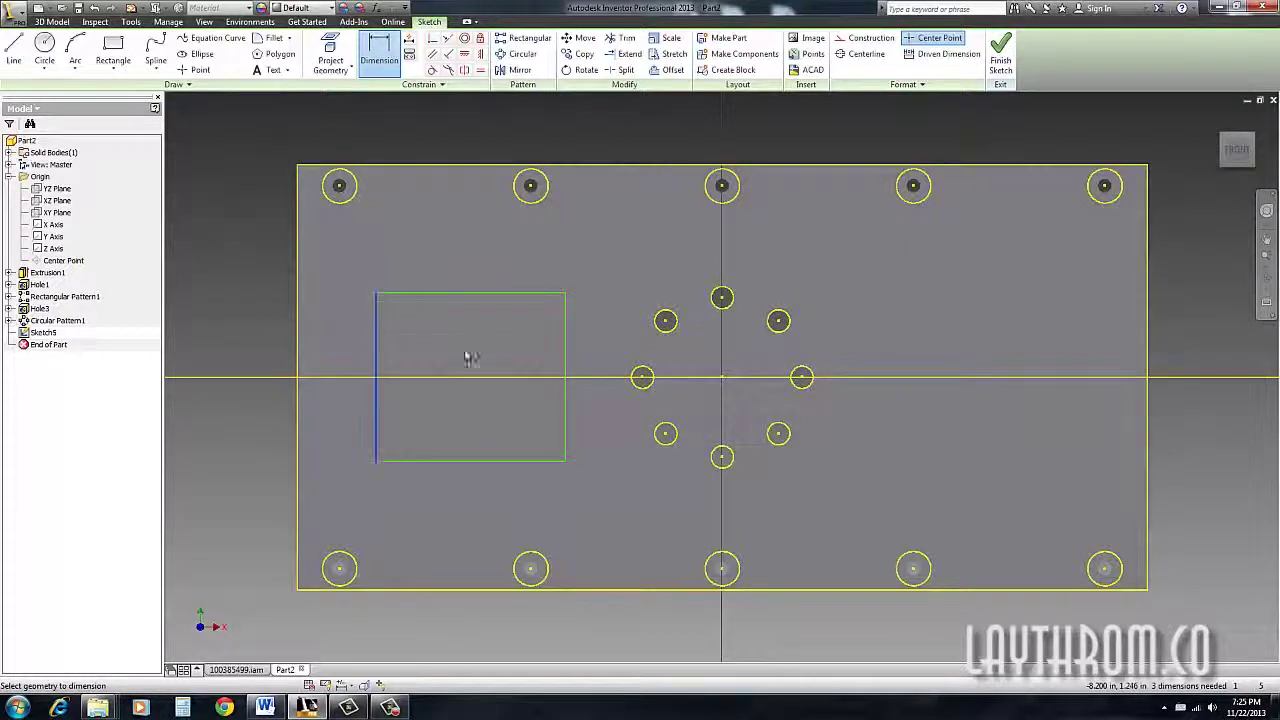
{"action": "left_click", "coordinate": [722, 377]}
{"action": "left_click", "coordinate": [600, 247]}
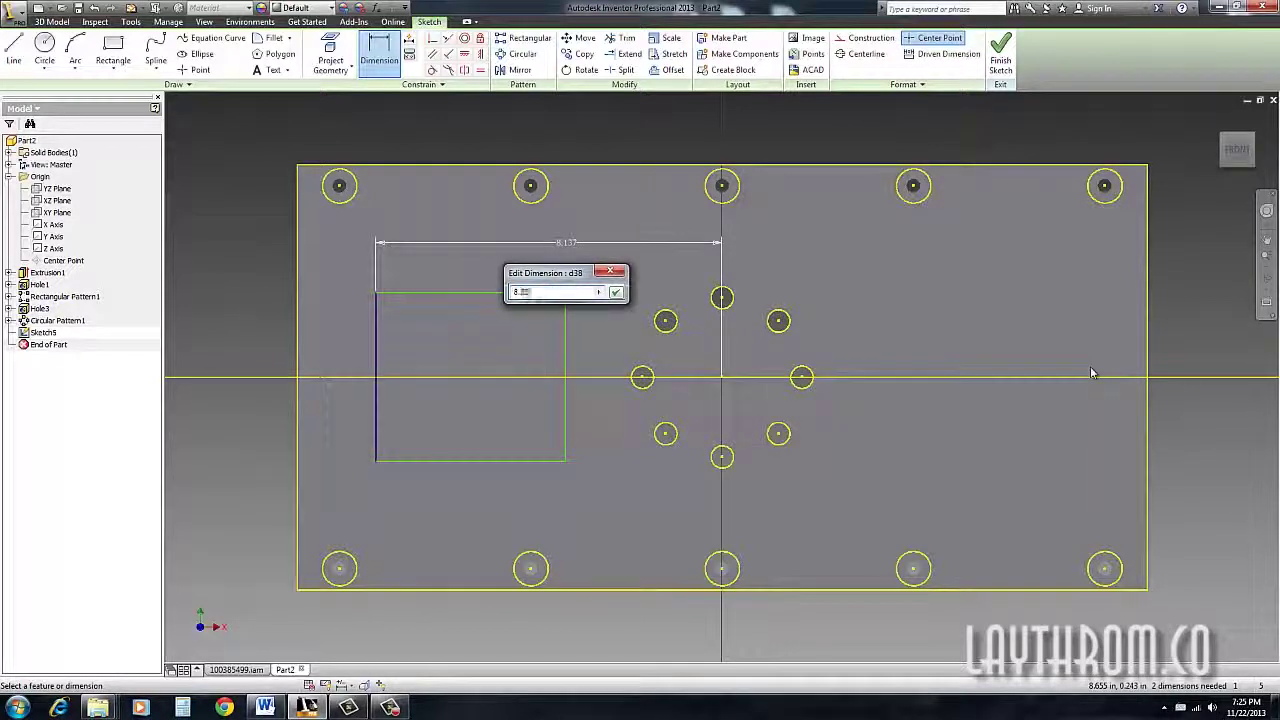
{"action": "type", "text": "8.25"}
{"action": "key", "text": "Return"}
Set the rectangle's width to 4 in and apply an equal constraint between its upper and right edges to make it square.
{"action": "left_click", "coordinate": [439, 294]}
{"action": "left_click", "coordinate": [437, 271]}
{"action": "type", "text": "4"}
{"action": "key", "text": "Return"}
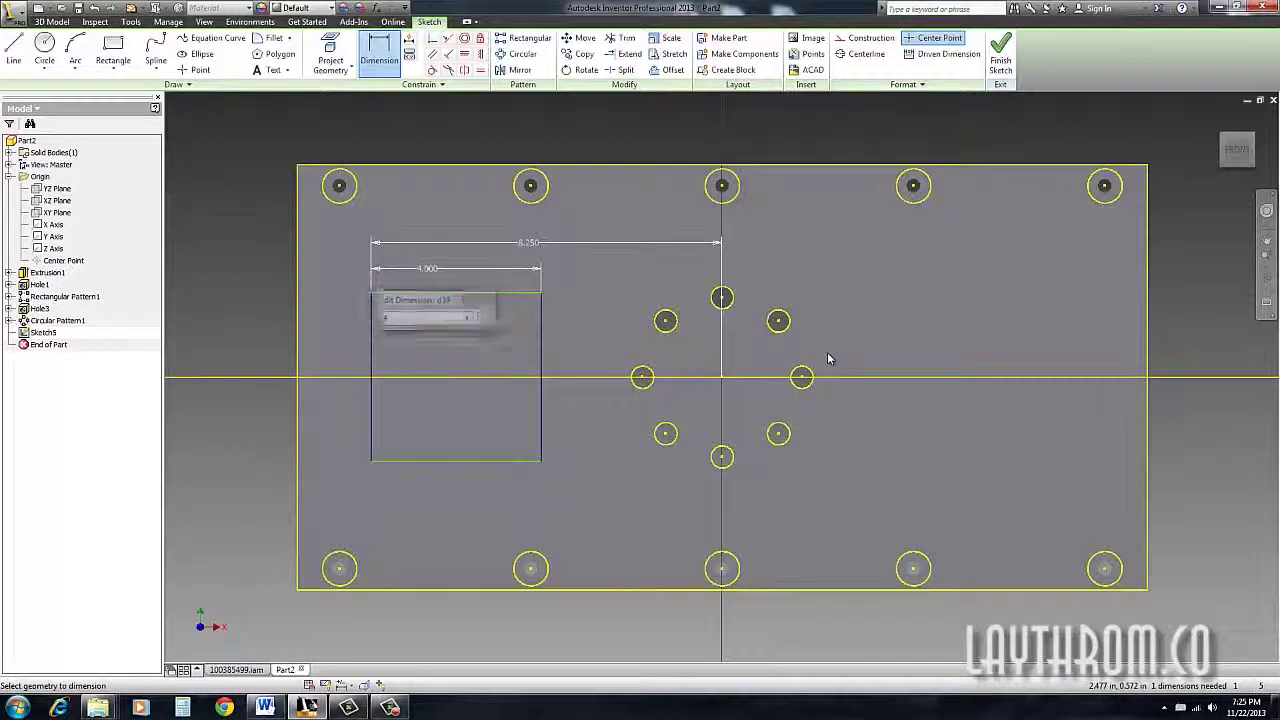
{"action": "left_click", "coordinate": [480, 70]}
{"action": "left_click", "coordinate": [530, 293]}
{"action": "left_click", "coordinate": [541, 330]}
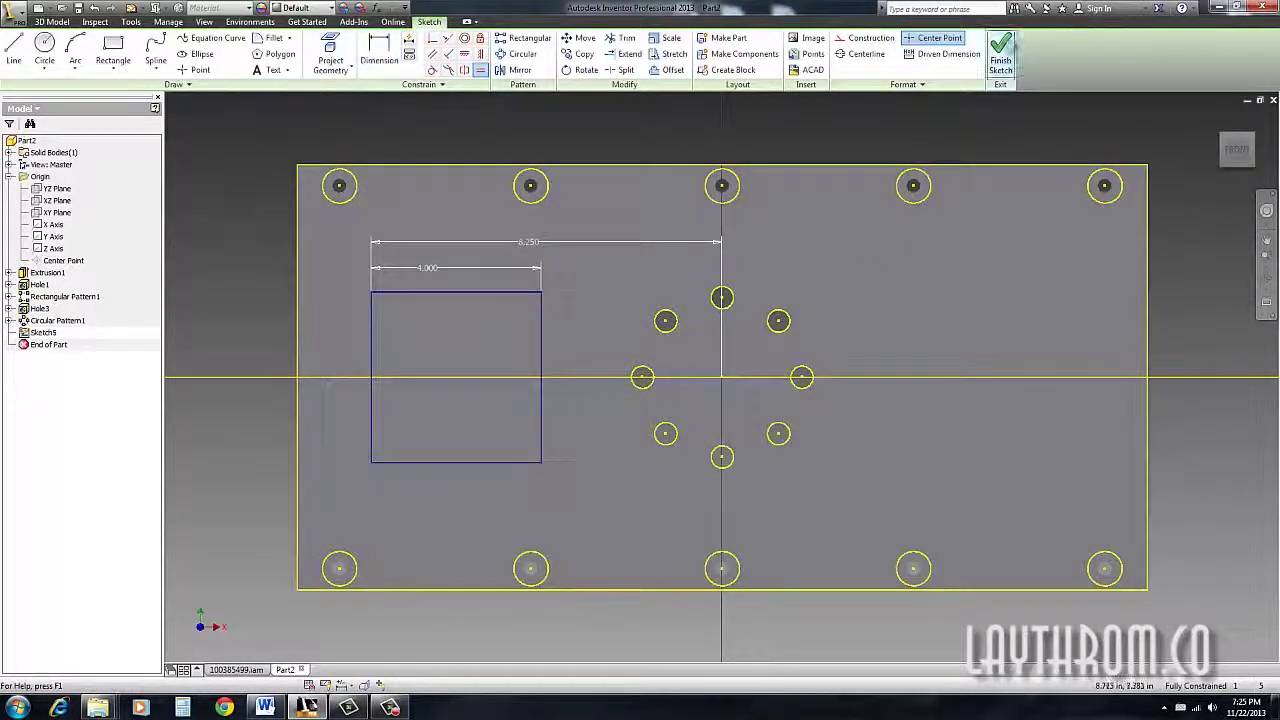
Finish the sketch and extrude the square profile as a cut through the plate.
{"action": "left_click", "coordinate": [1013, 43]}
{"action": "key", "text": "e"}
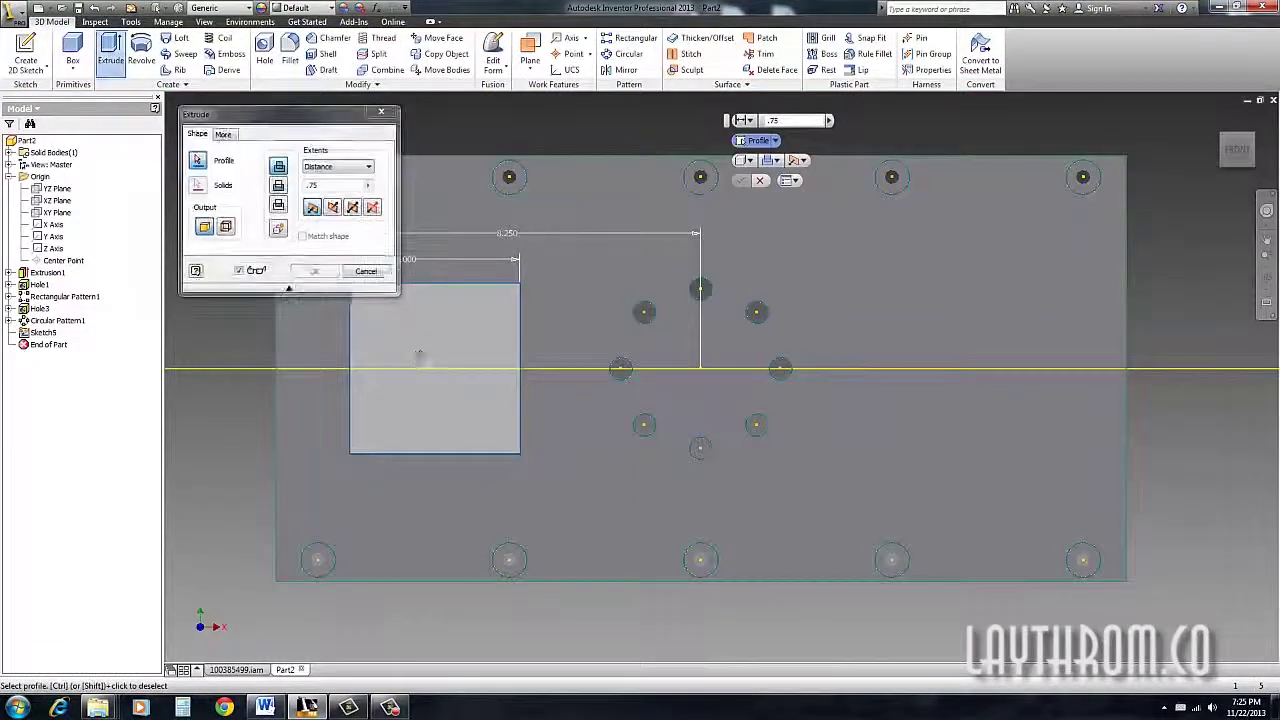
{"action": "left_click", "coordinate": [420, 357]}
{"action": "left_click", "coordinate": [352, 208]}
{"action": "left_click", "coordinate": [314, 271]}
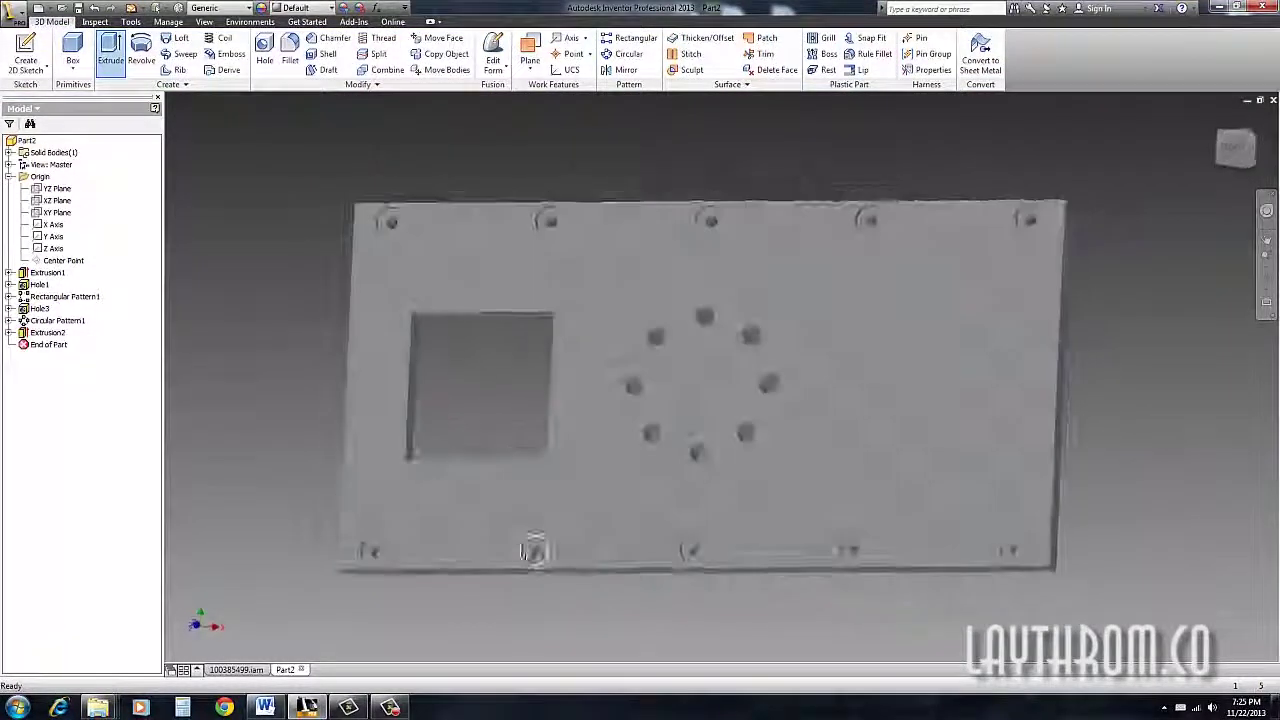
Mirror the square cutout about the YZ plane to create a matching opening on the other side of the bolt circle.
{"action": "middle_click_drag", "start_coordinate": [535, 549], "coordinate": [508, 677], "text": "shift"}
{"action": "key", "text": "F6"}
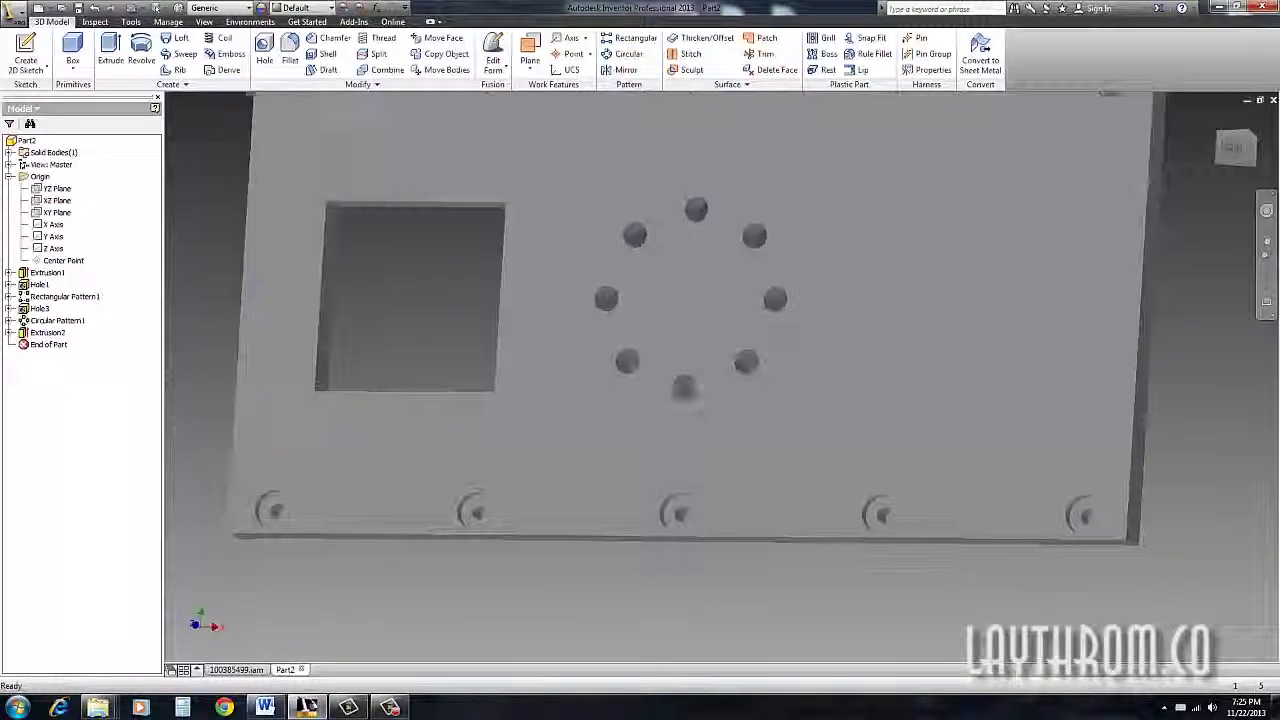
{"action": "scroll", "coordinate": [735, 375], "scroll_direction": "up", "scroll_amount": 1}
{"action": "middle_click_drag", "start_coordinate": [738, 370], "coordinate": [745, 456]}
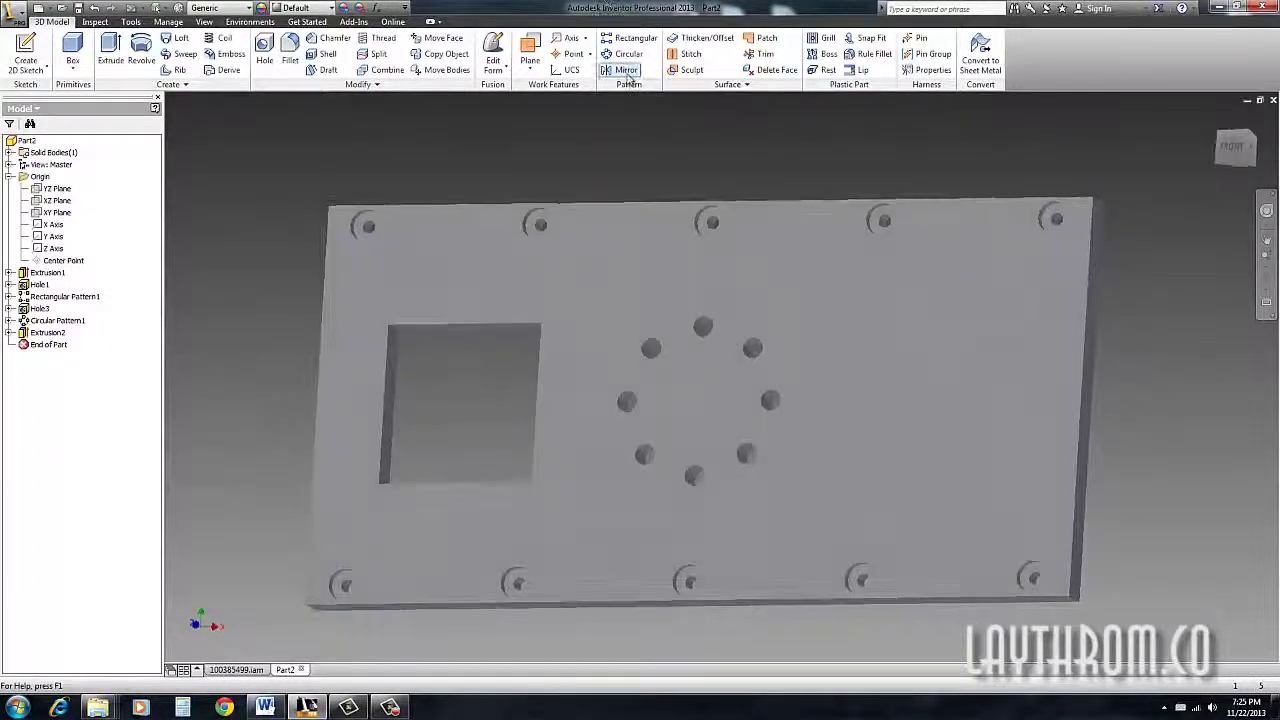
{"action": "left_click", "coordinate": [626, 70]}
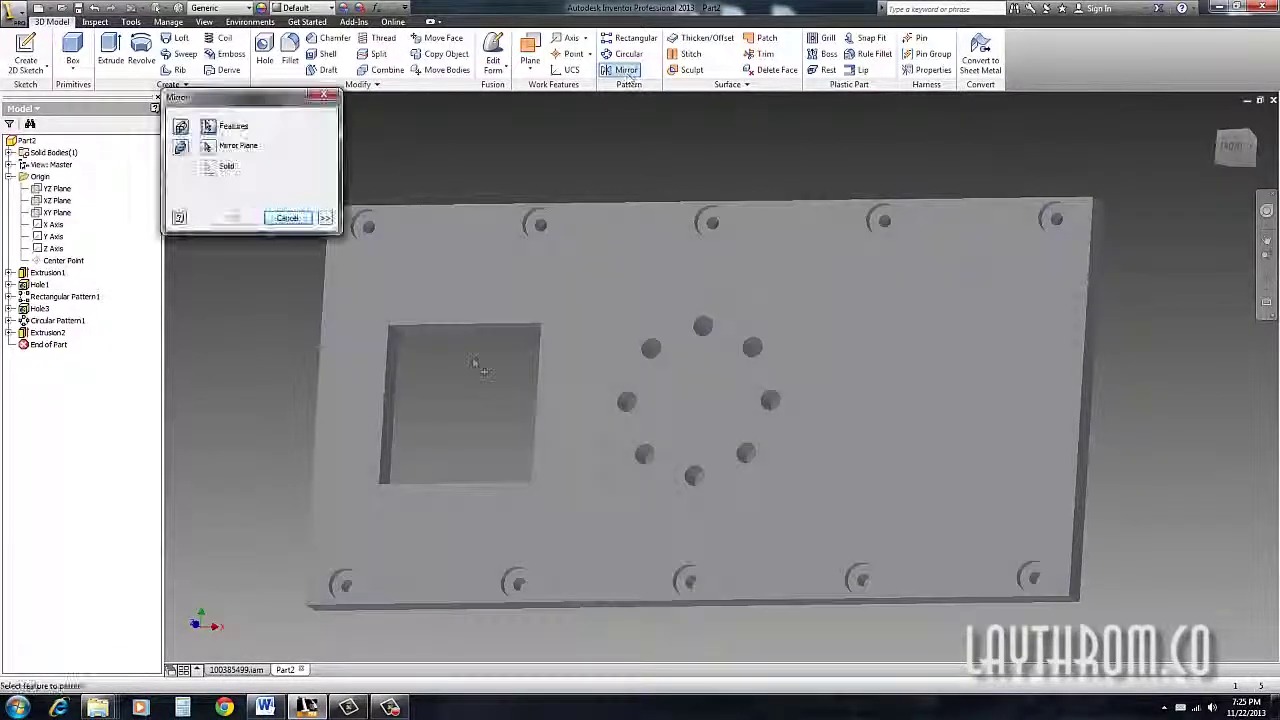
{"action": "left_click", "coordinate": [440, 372]}
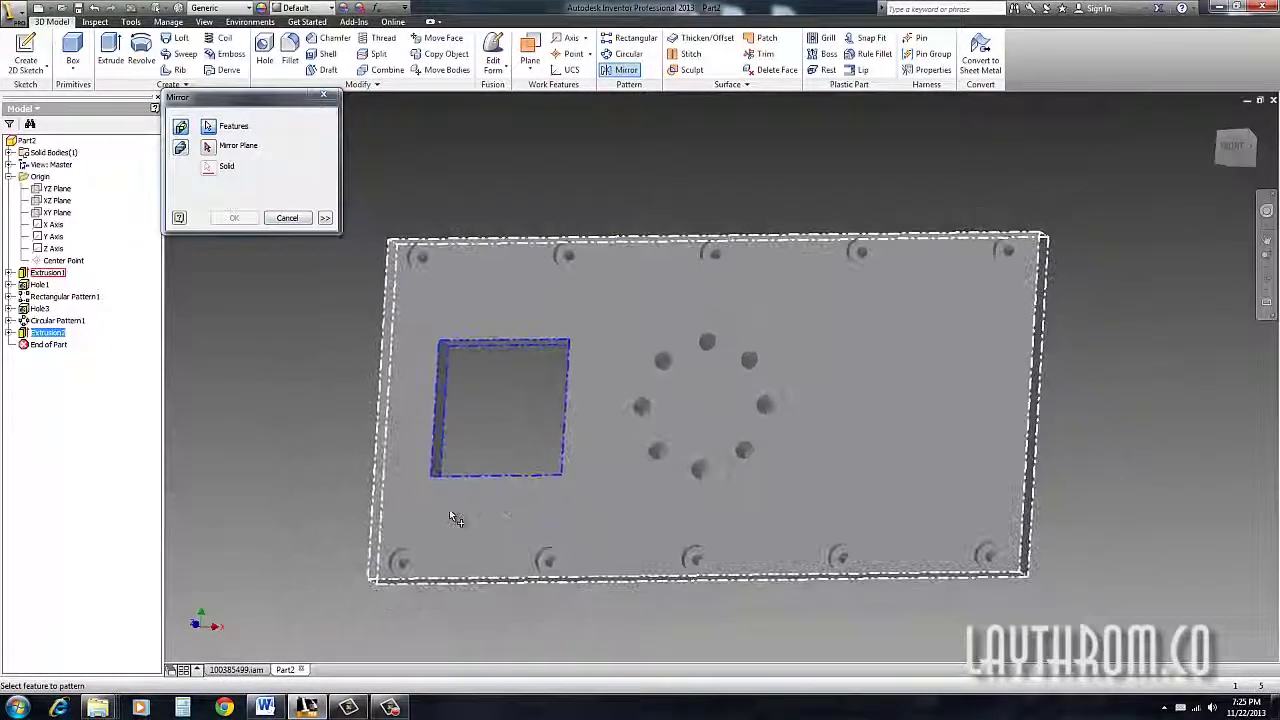
{"action": "left_click", "coordinate": [208, 147]}
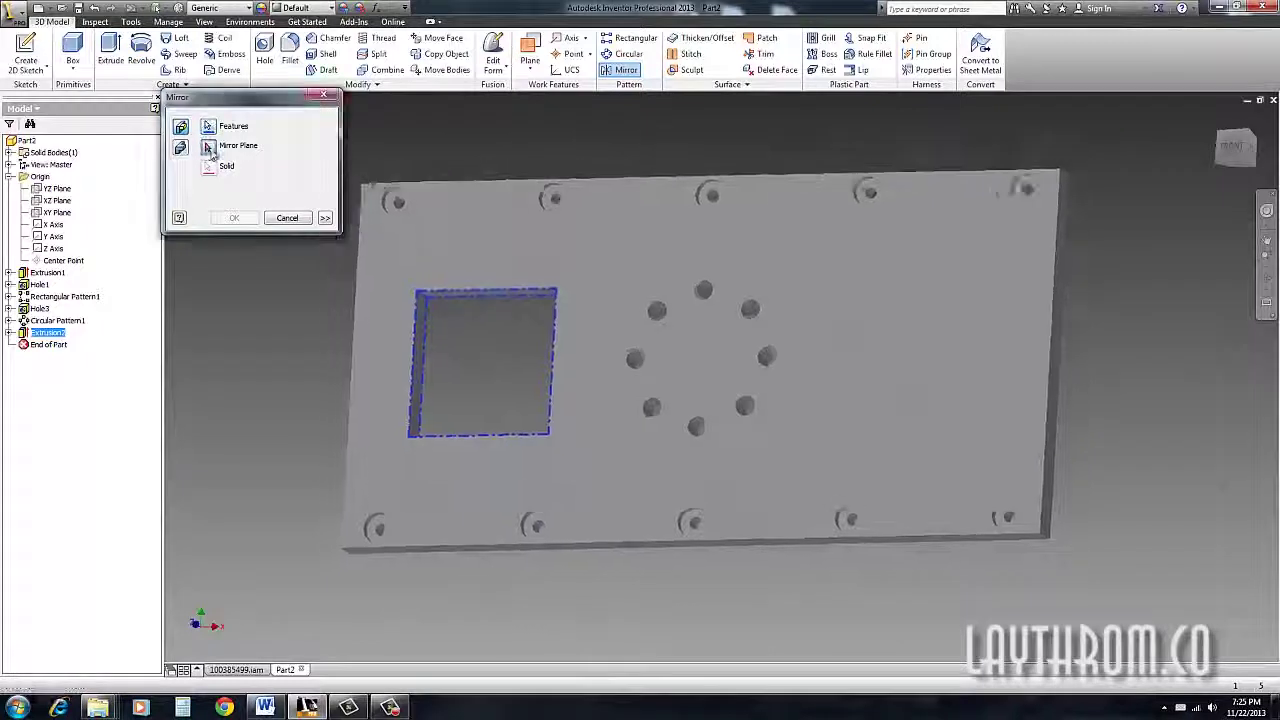
{"action": "left_click", "coordinate": [55, 190]}
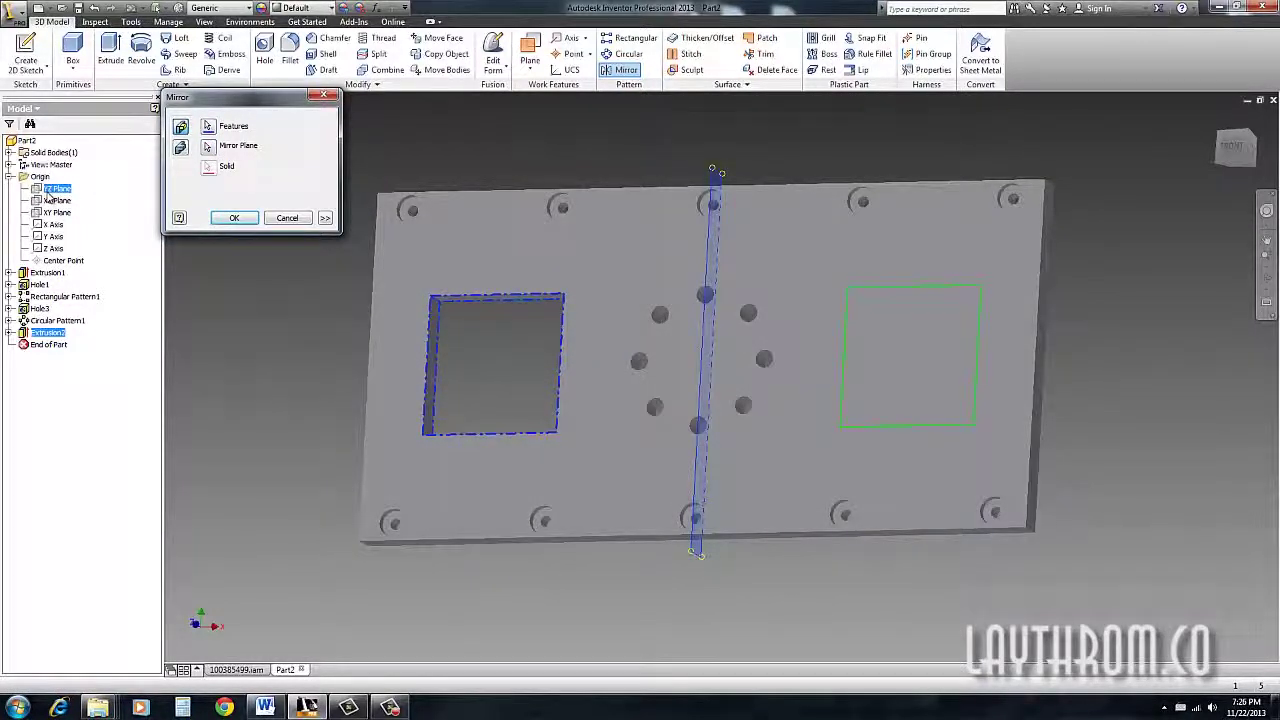
{"action": "left_click", "coordinate": [233, 218]}
{"action": "middle_click_drag", "start_coordinate": [720, 330], "coordinate": [640, 290], "text": "shift"}
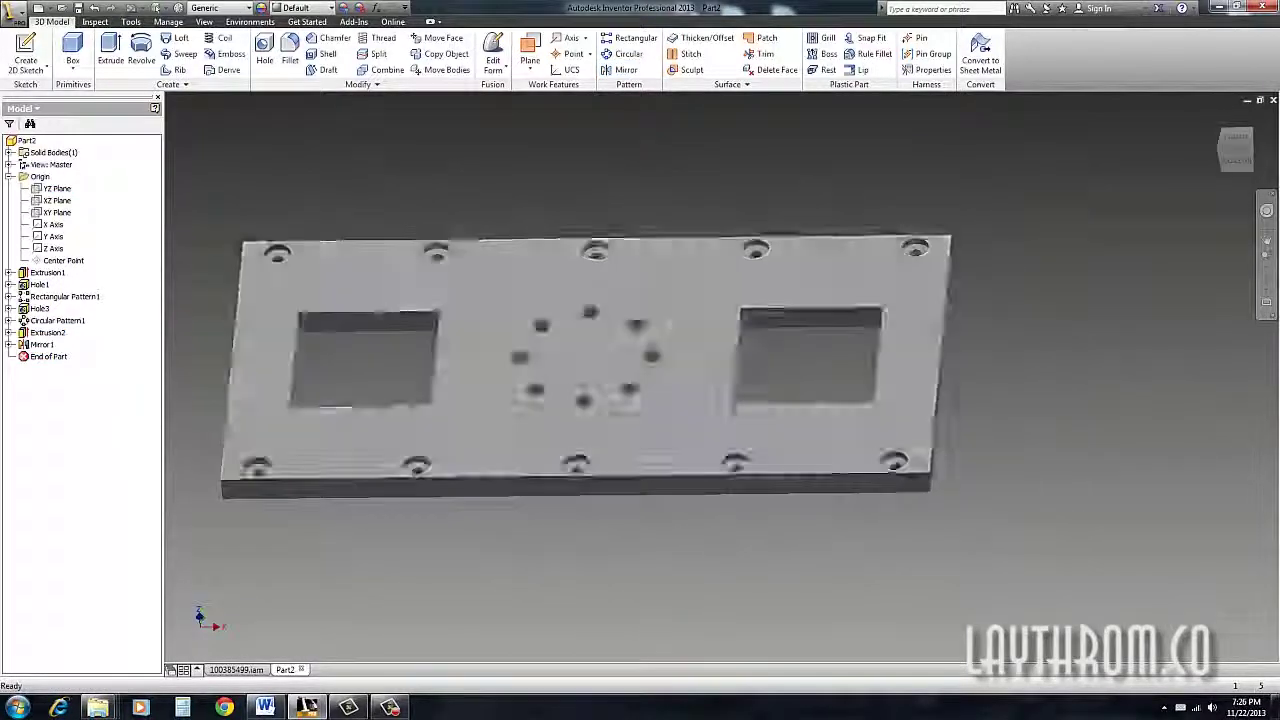
{"action": "middle_click_drag", "start_coordinate": [800, 590], "coordinate": [762, 507], "text": "shift"}
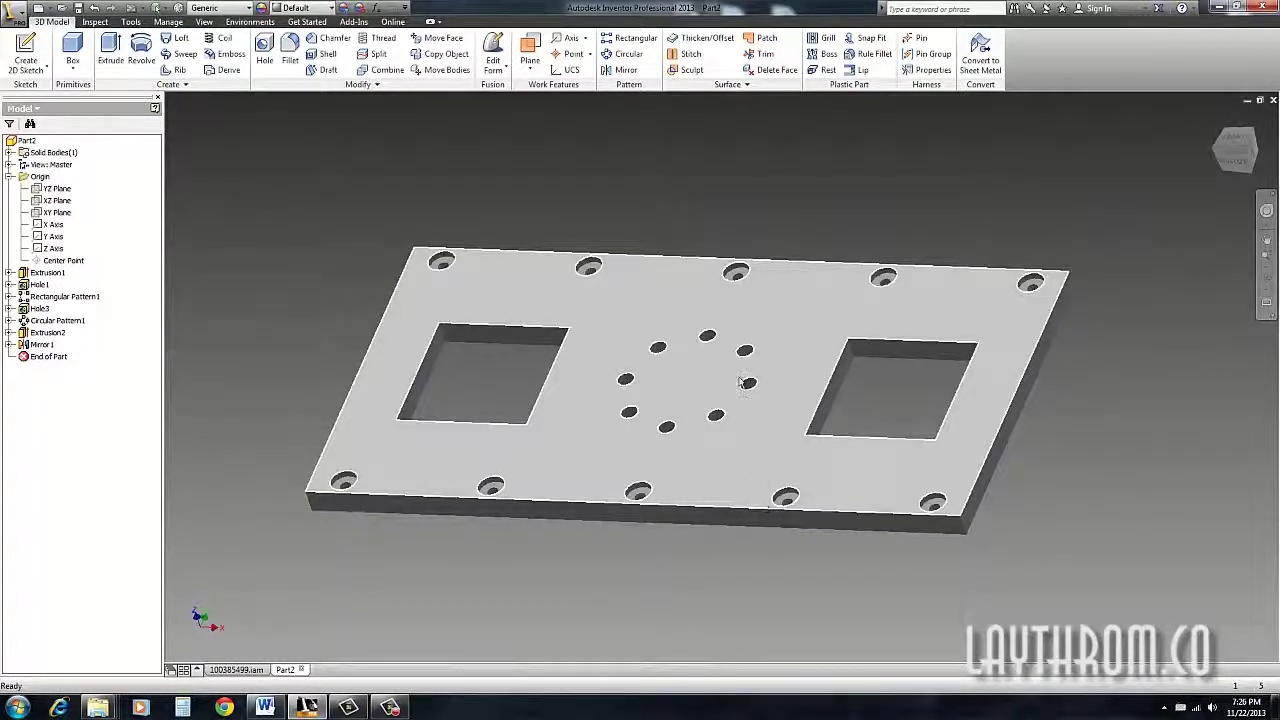